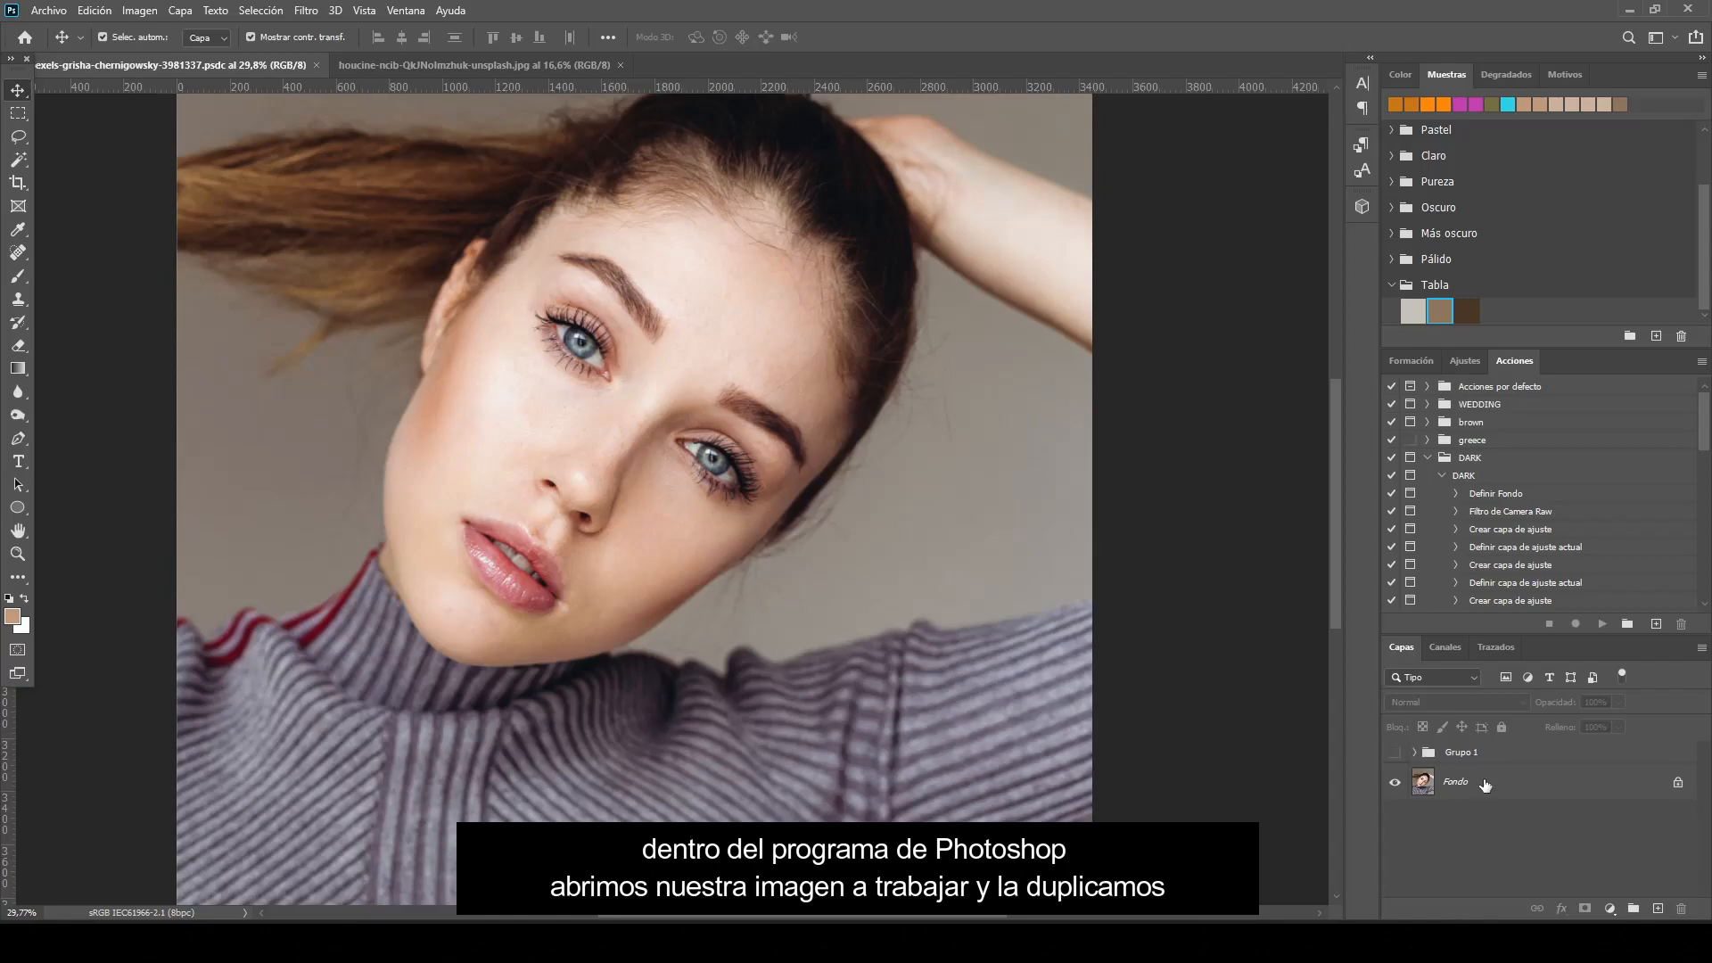
Duplicate the Fondo layer and give the copy a violet colour label
left_click_drag(1627, 785, 1652, 900)
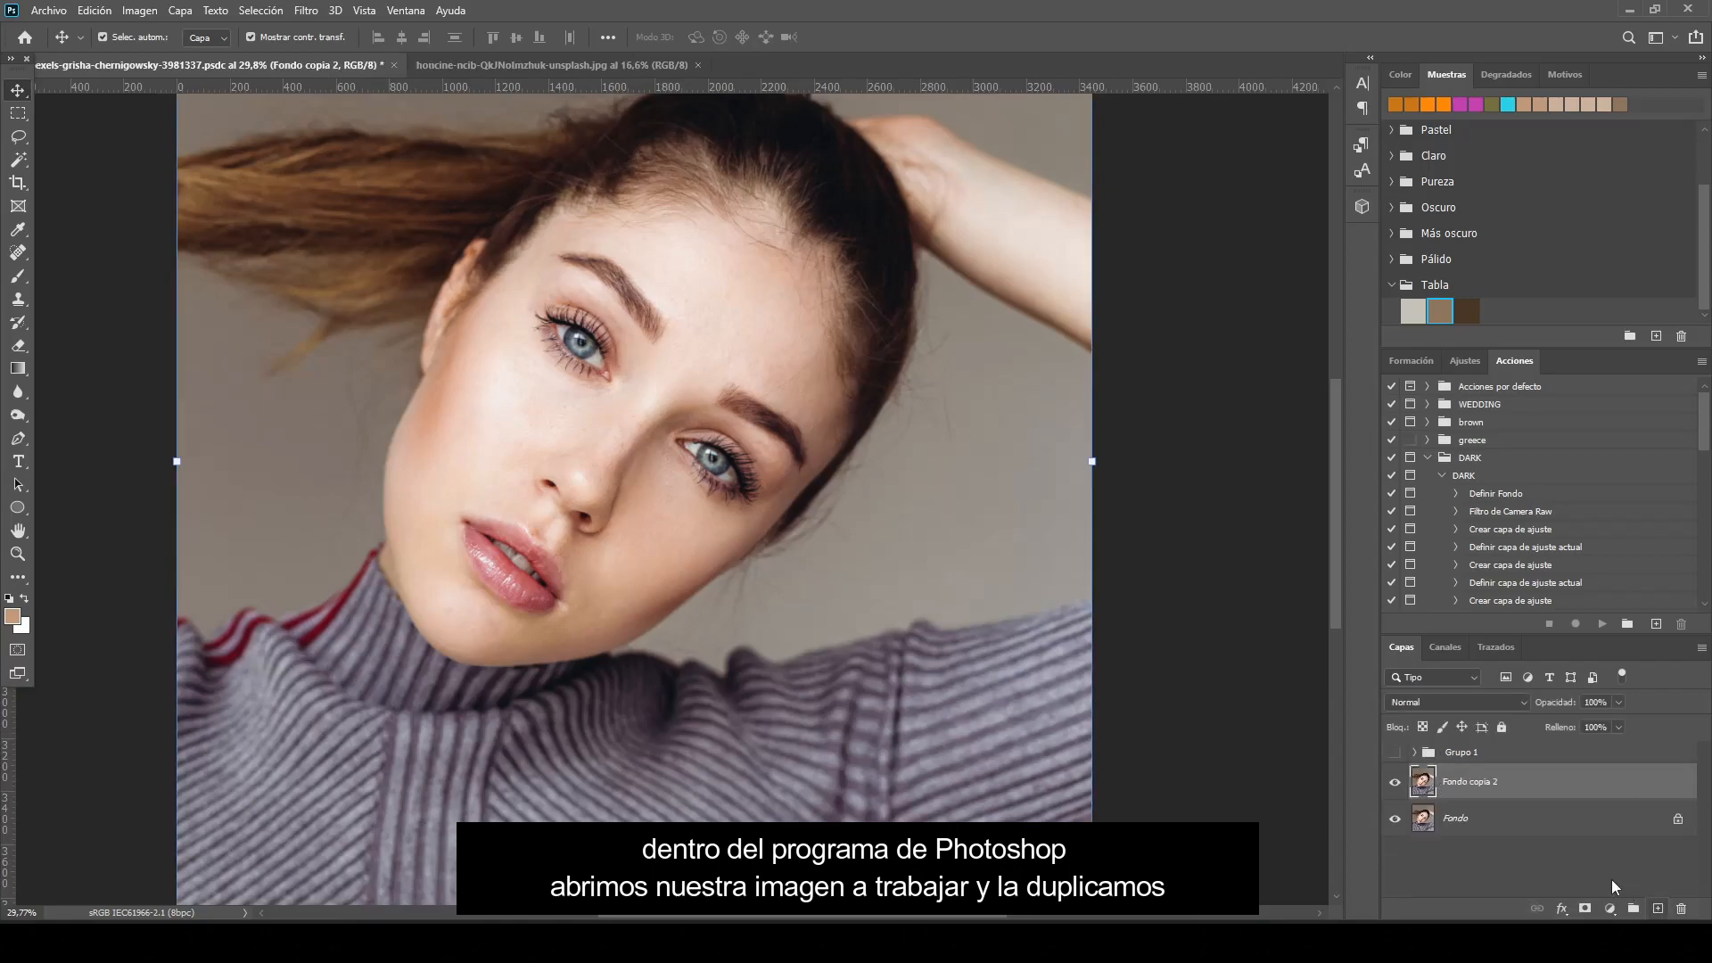
right_click(1494, 781)
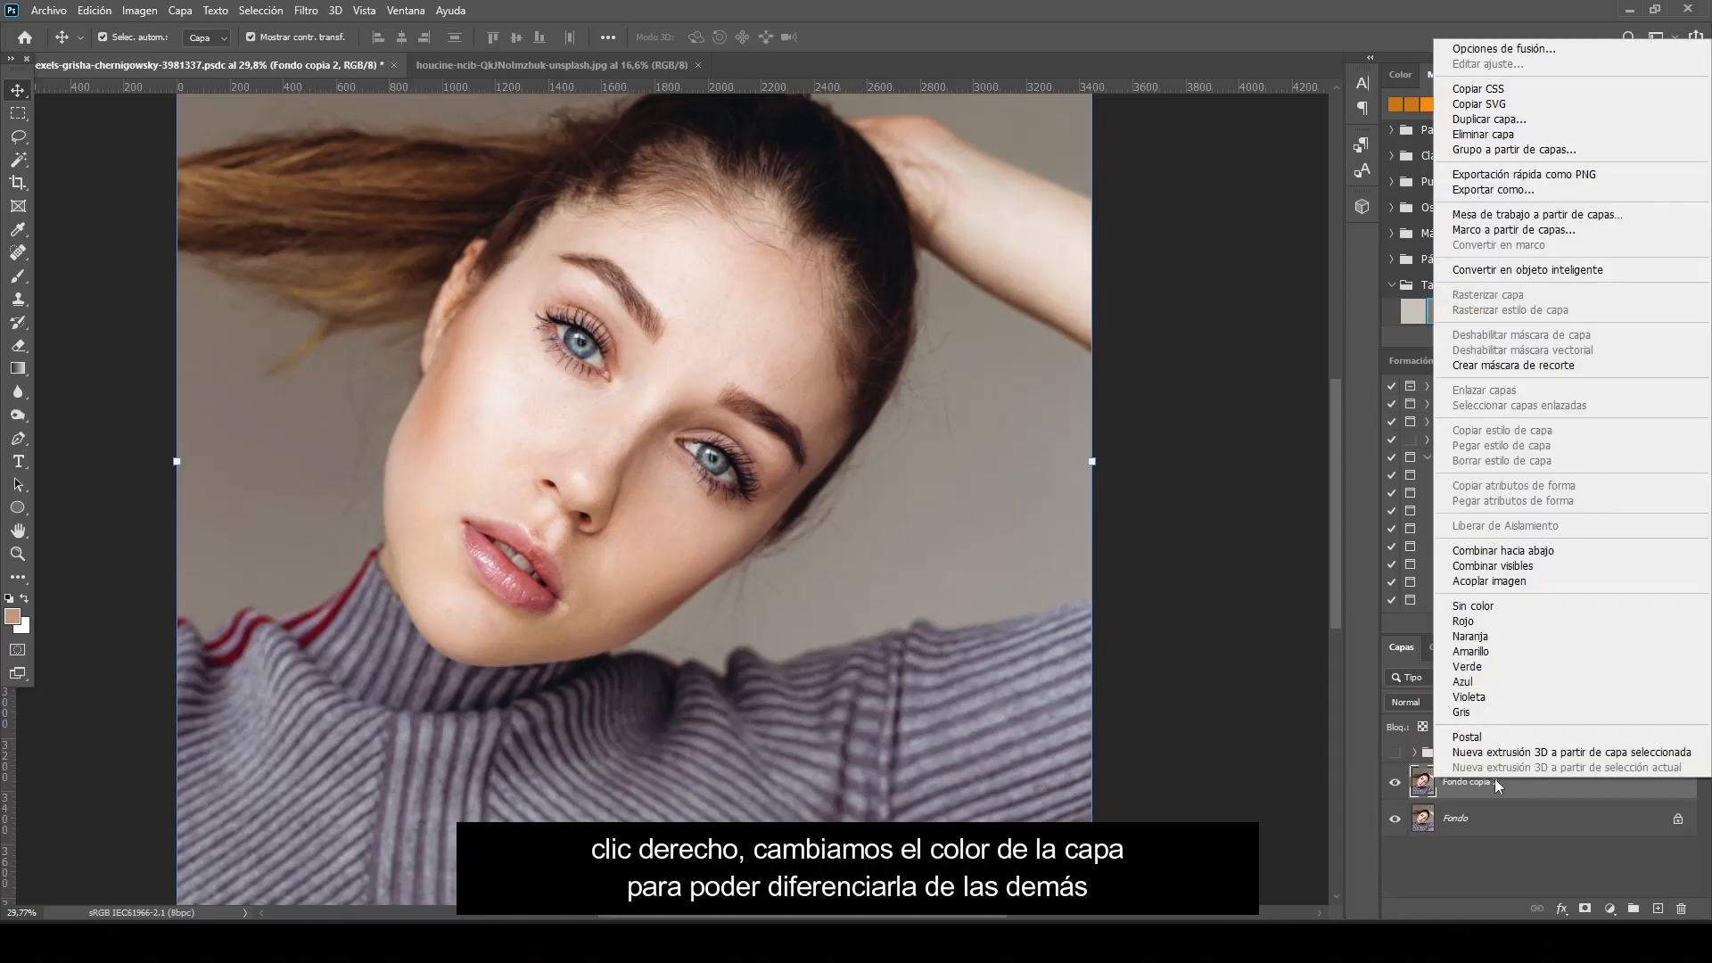
left_click(1503, 705)
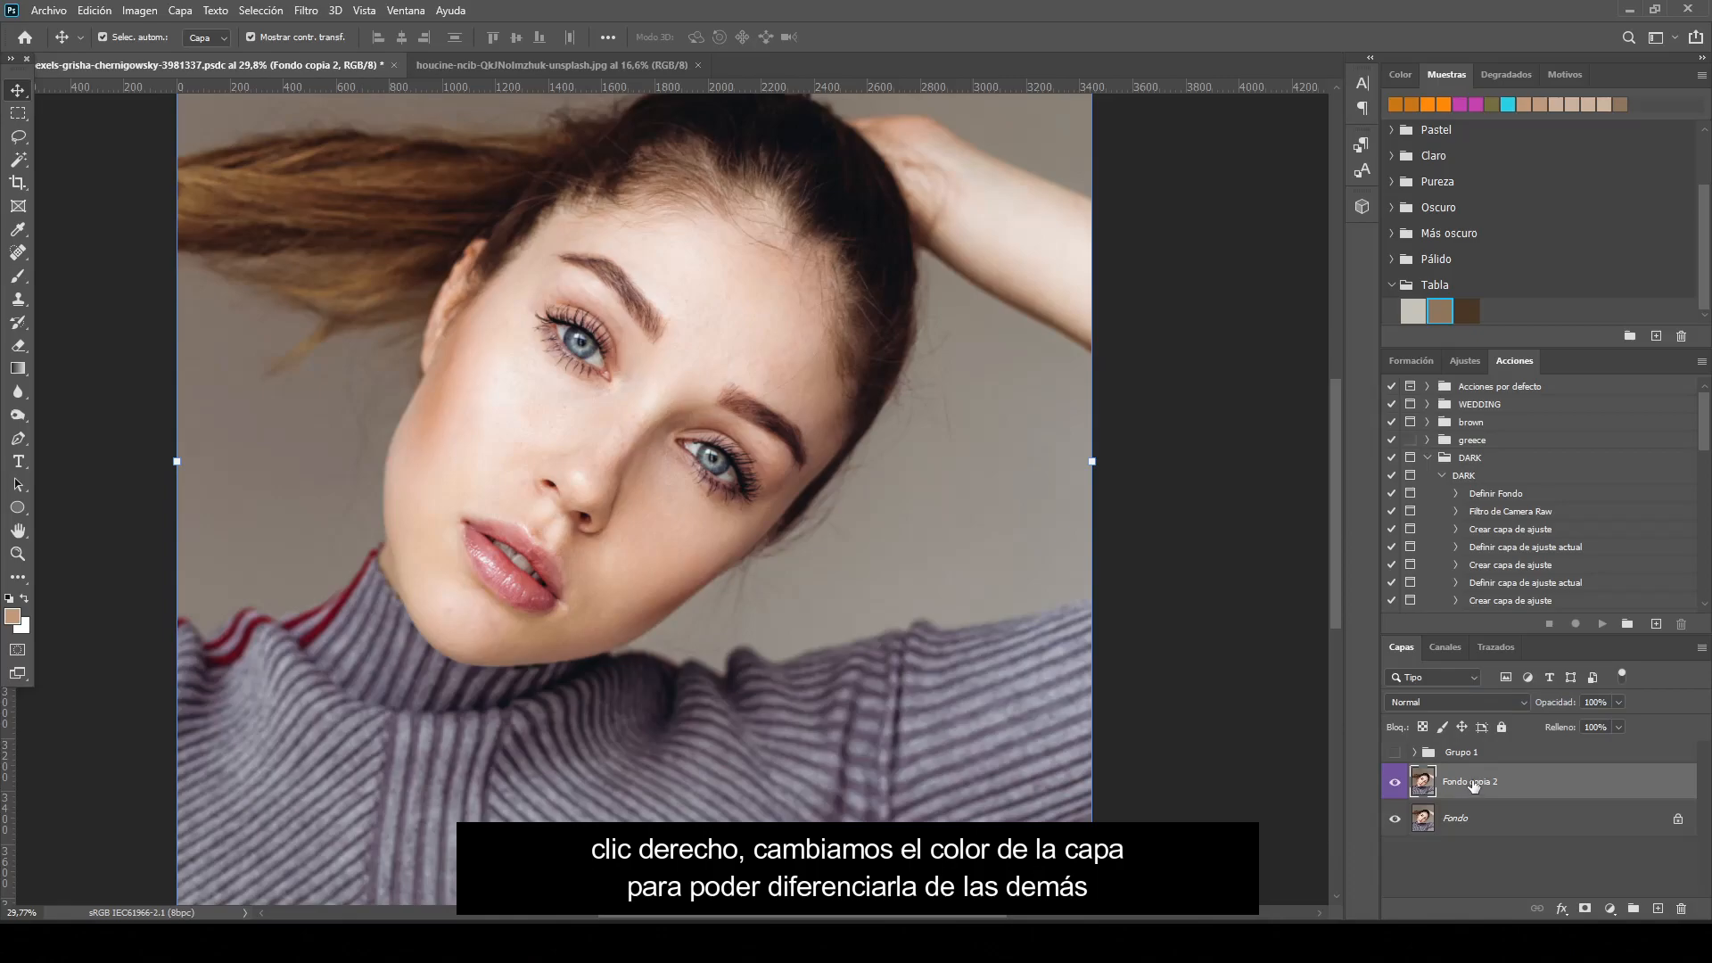
Rename the duplicated layer MODELO and deselect it
double_click(1473, 781)
type("MODEL")
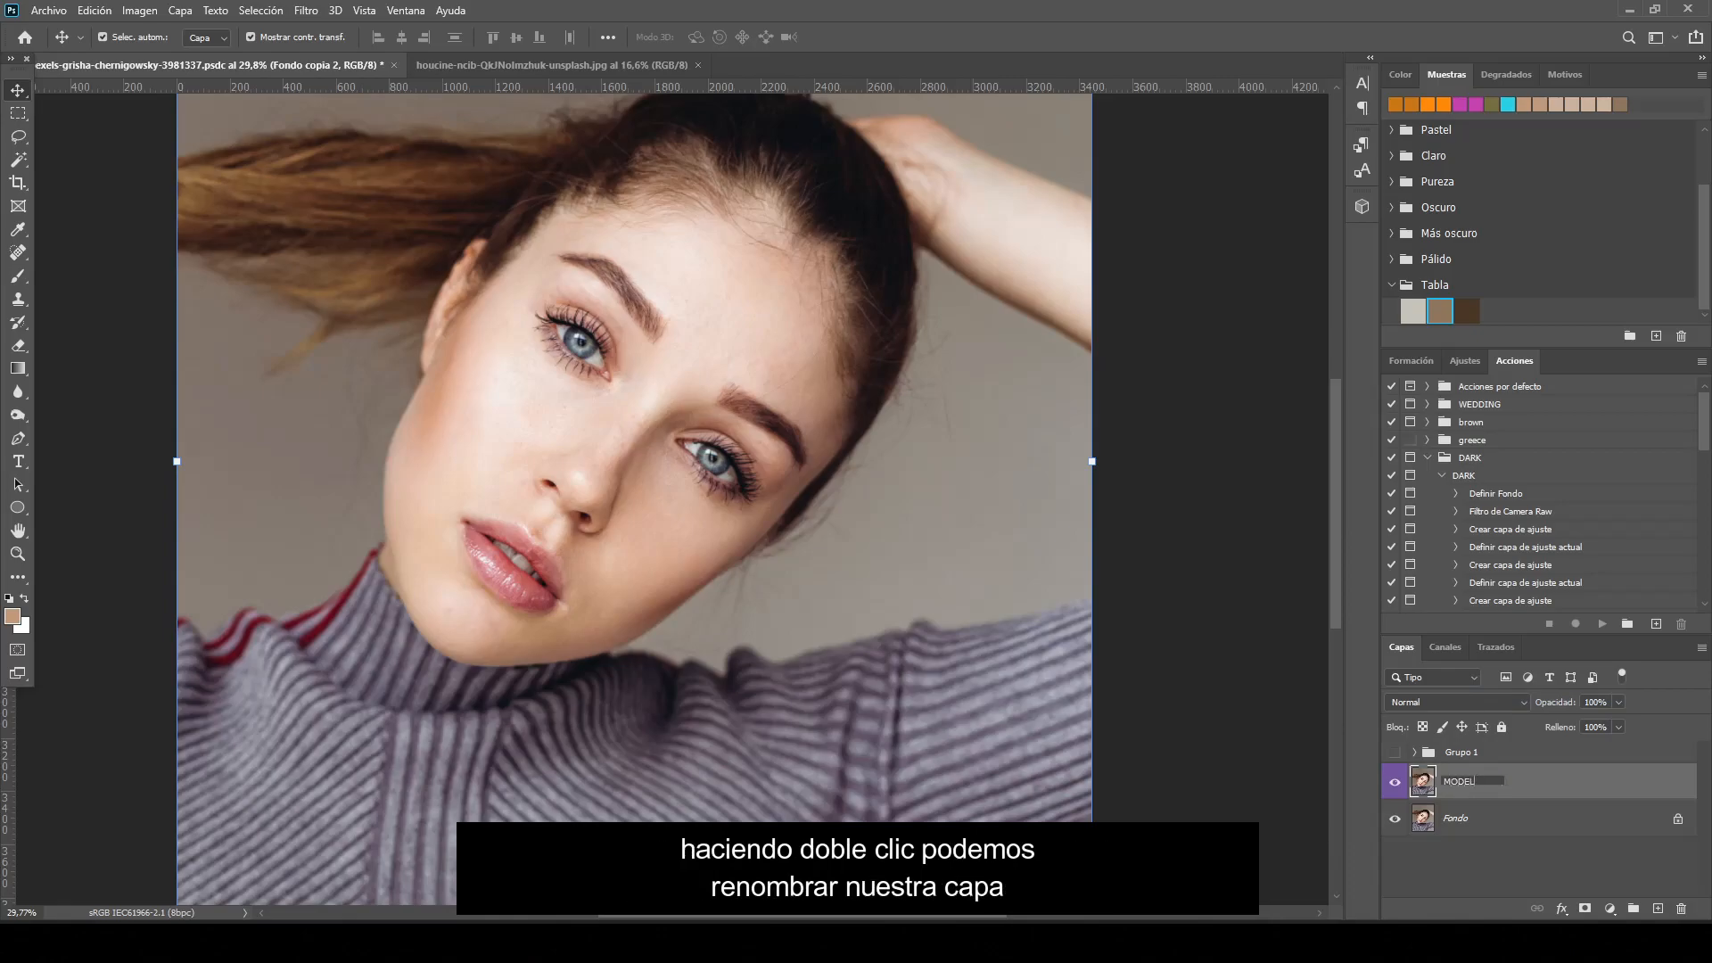
key("Return")
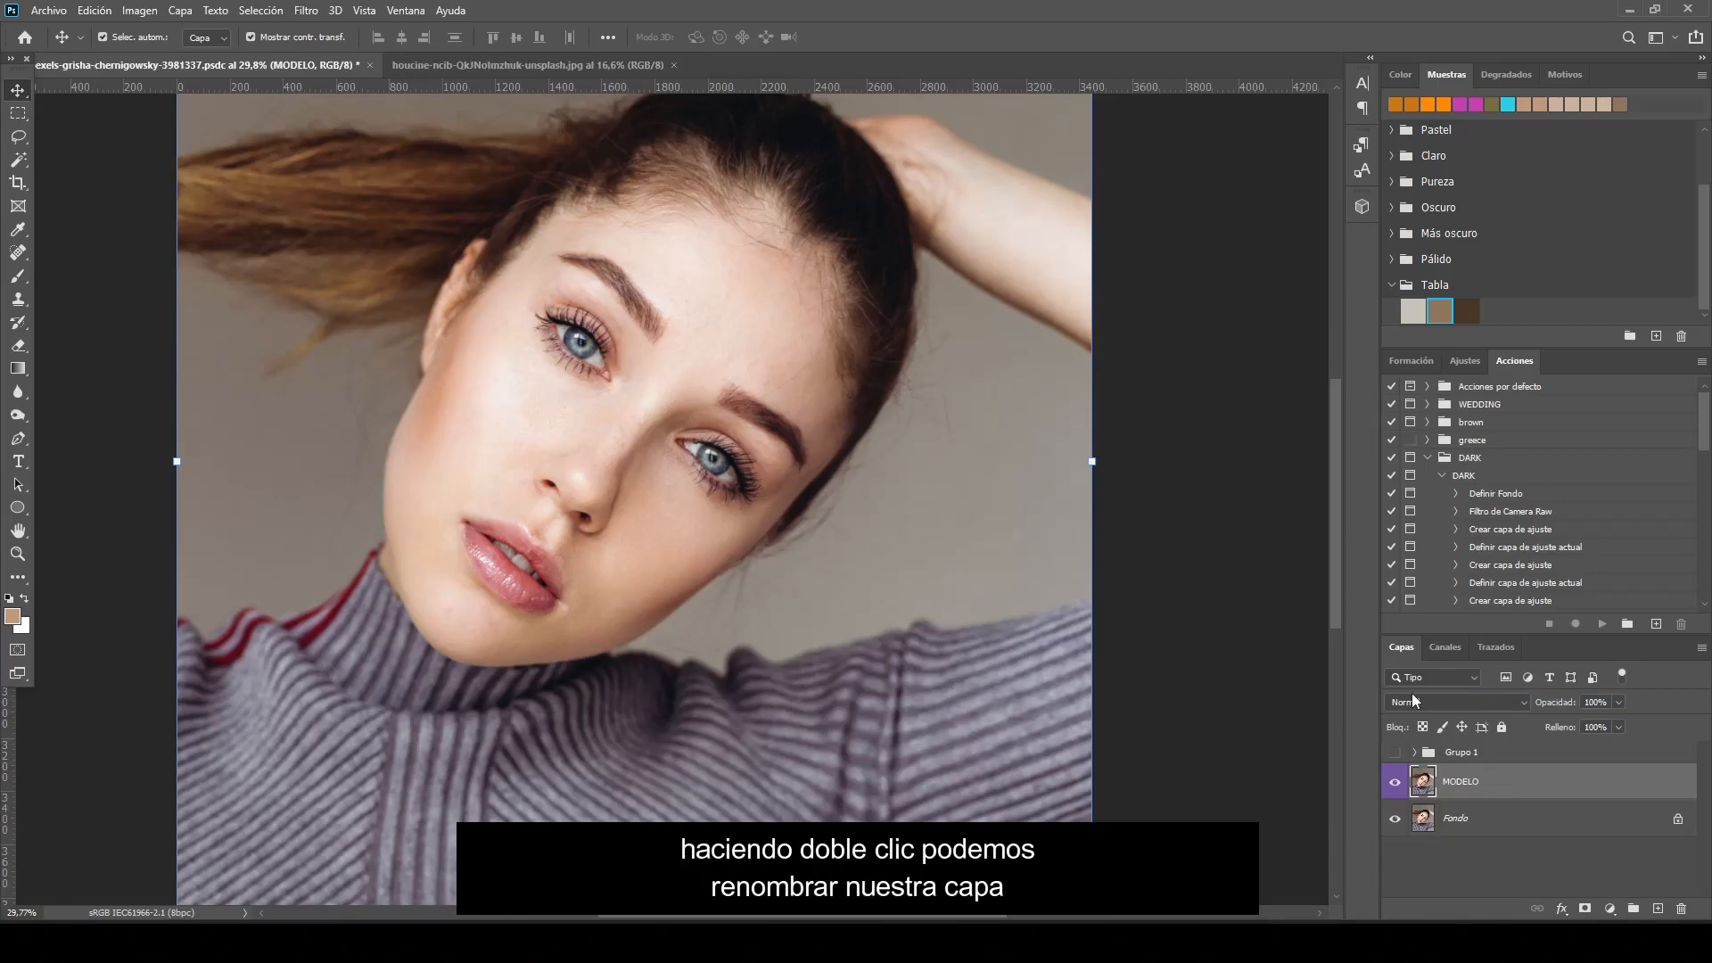
left_click(1151, 223)
scroll(1159, 254, "up", 2)
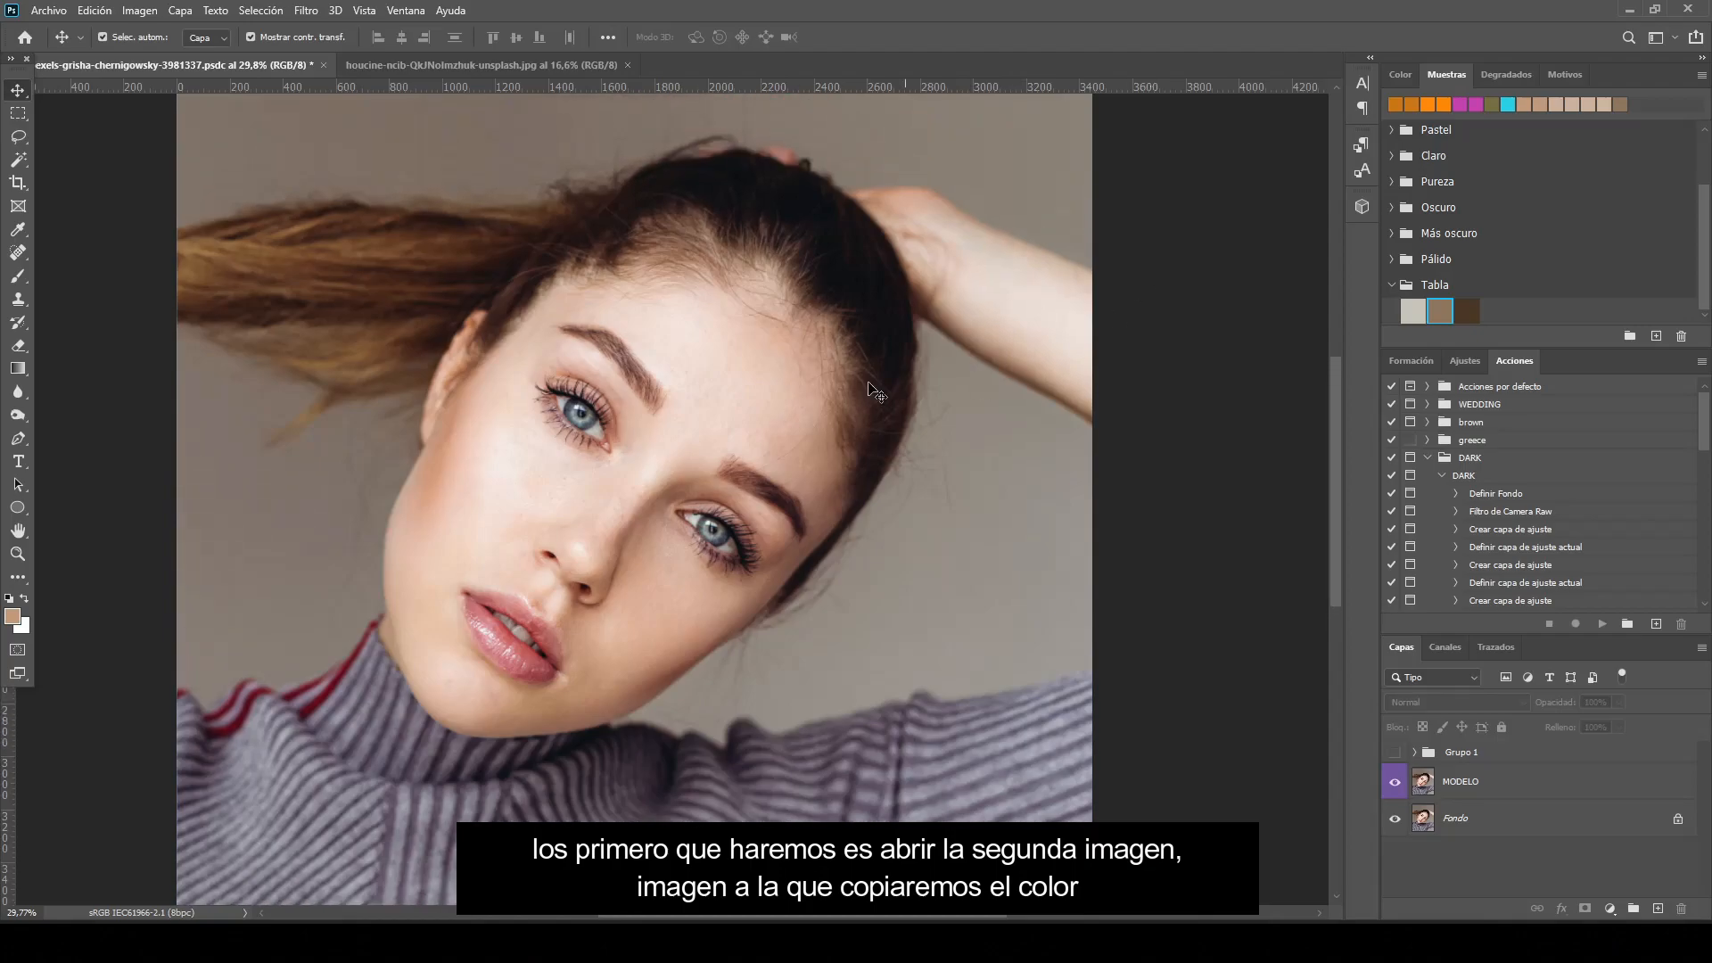
Open Save for Web on the second portrait, the woman in the brown sweater, with GIF format and 3 colours
left_click(483, 62)
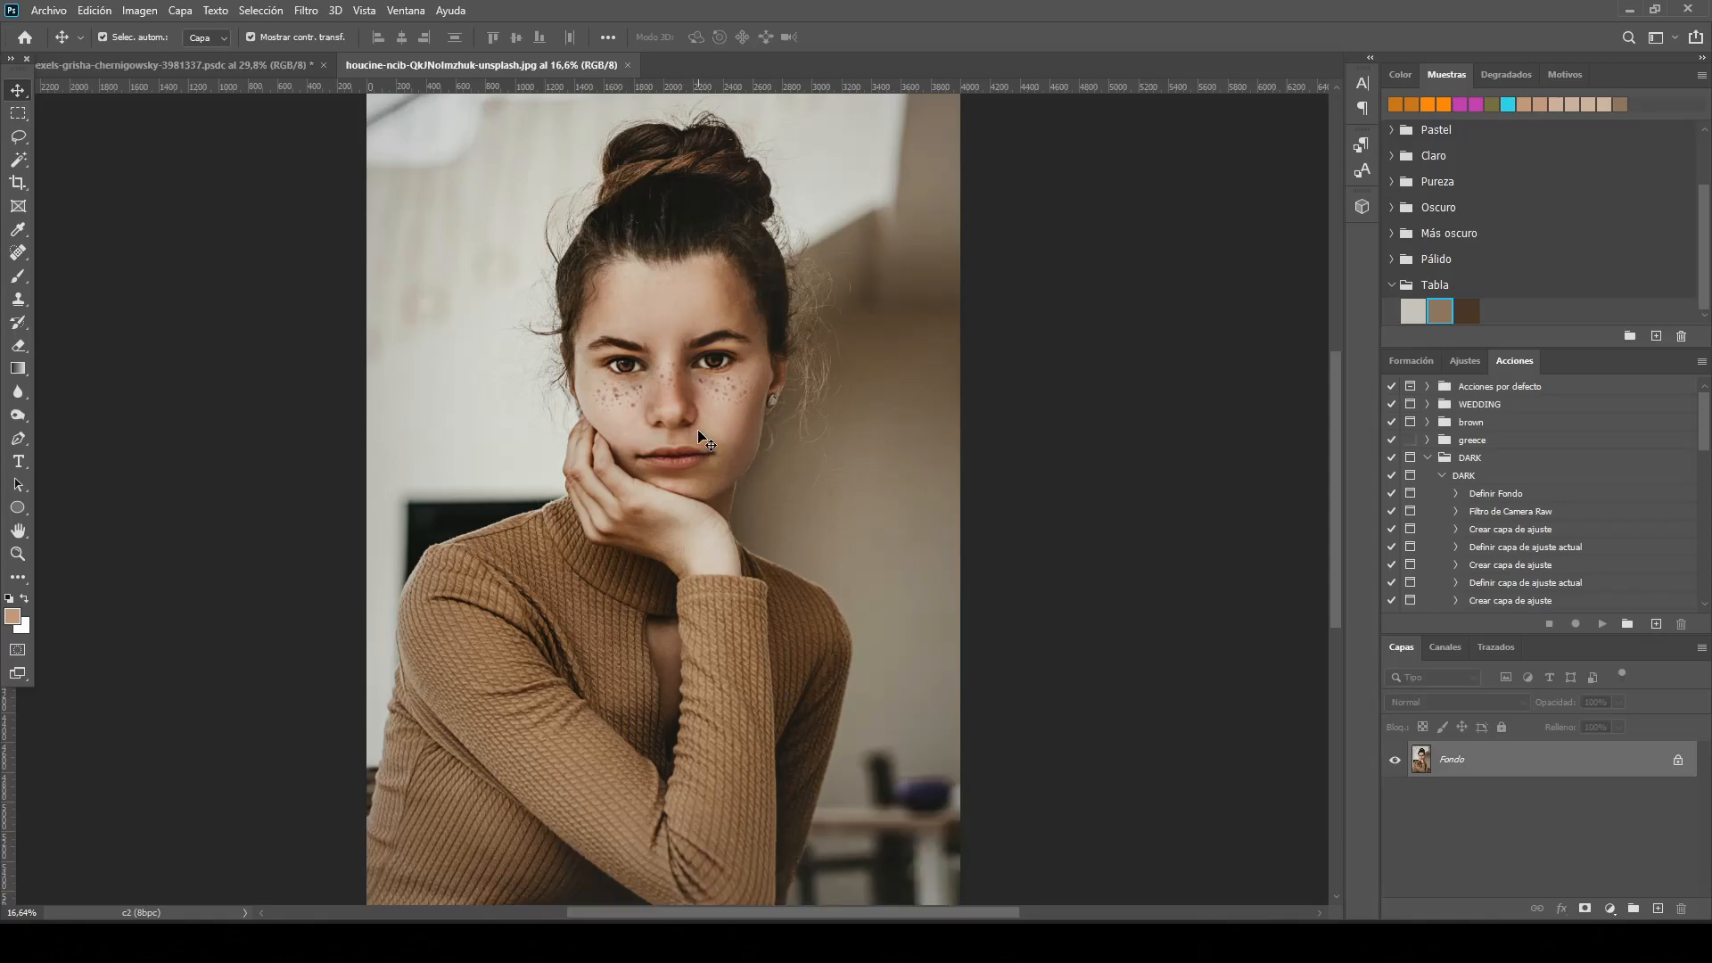
left_click(49, 10)
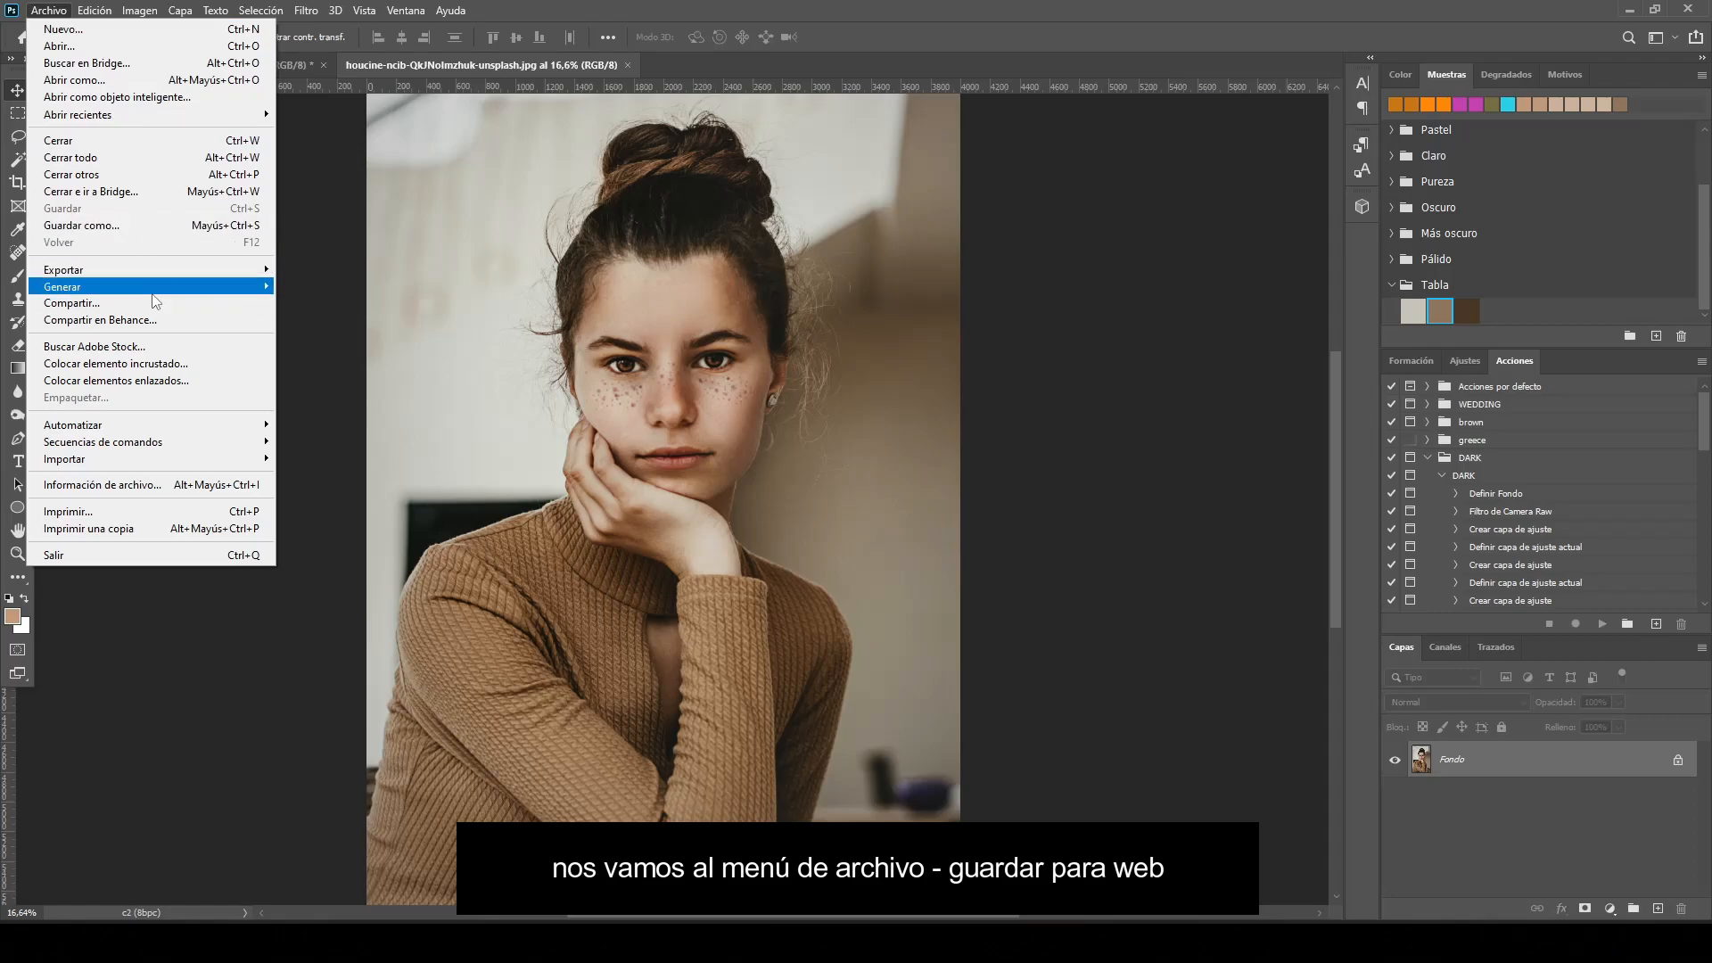
mouse_move(160, 273)
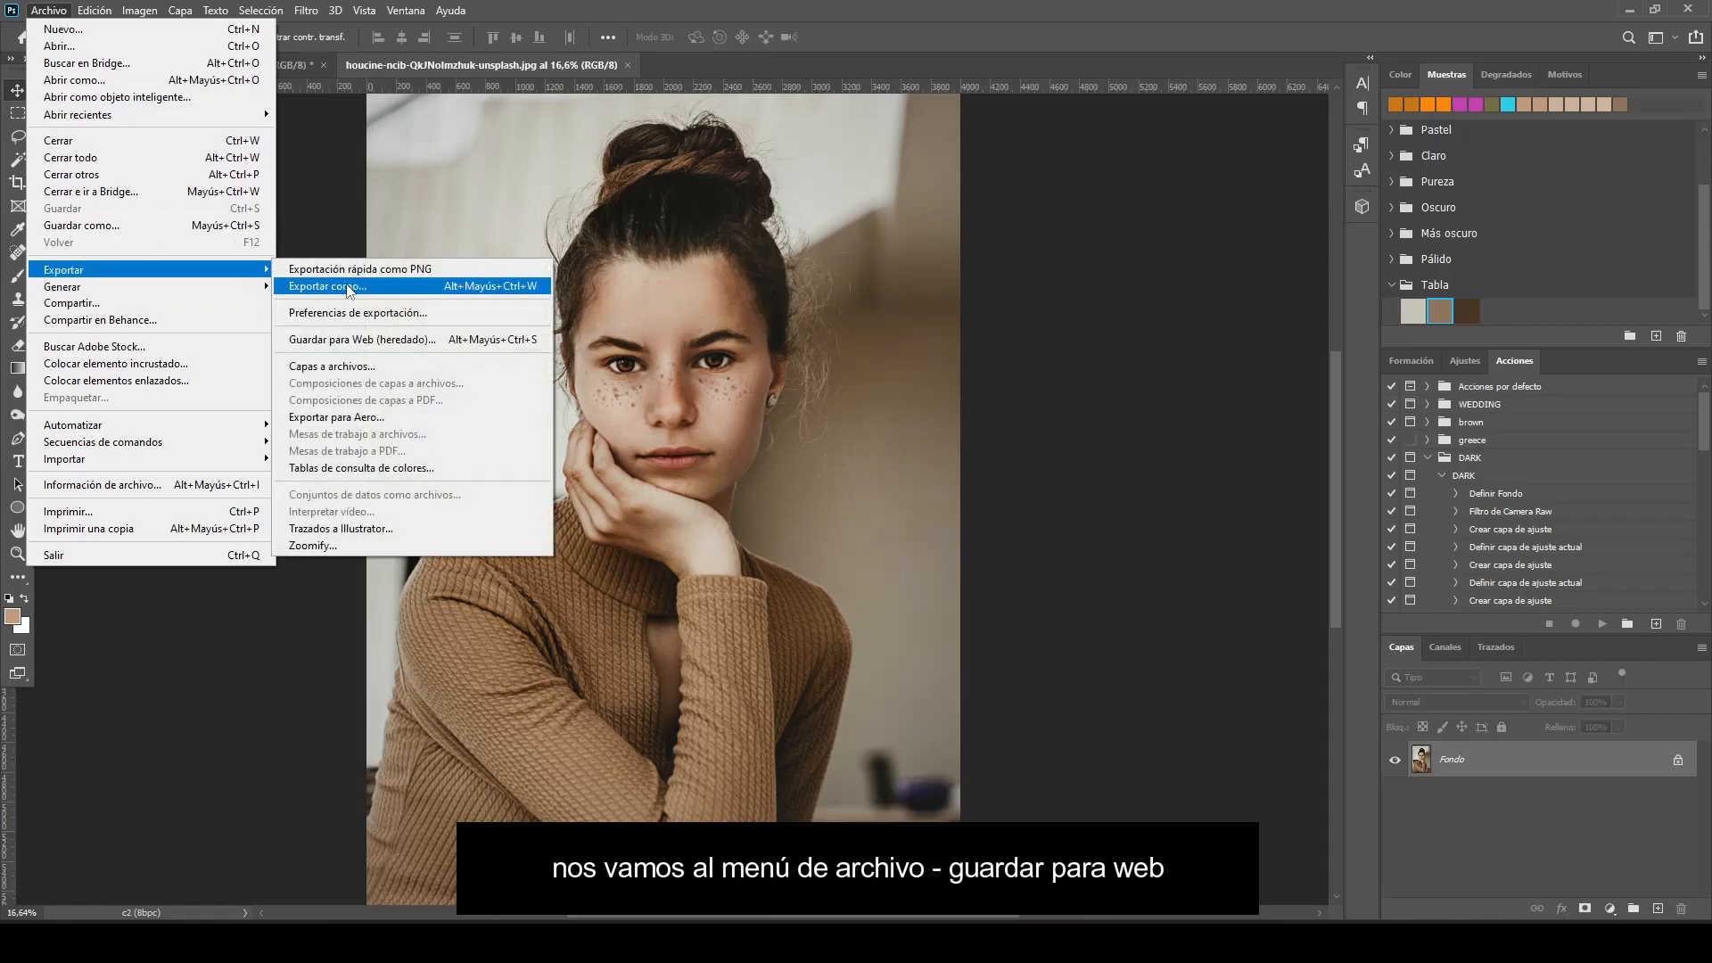
left_click(443, 343)
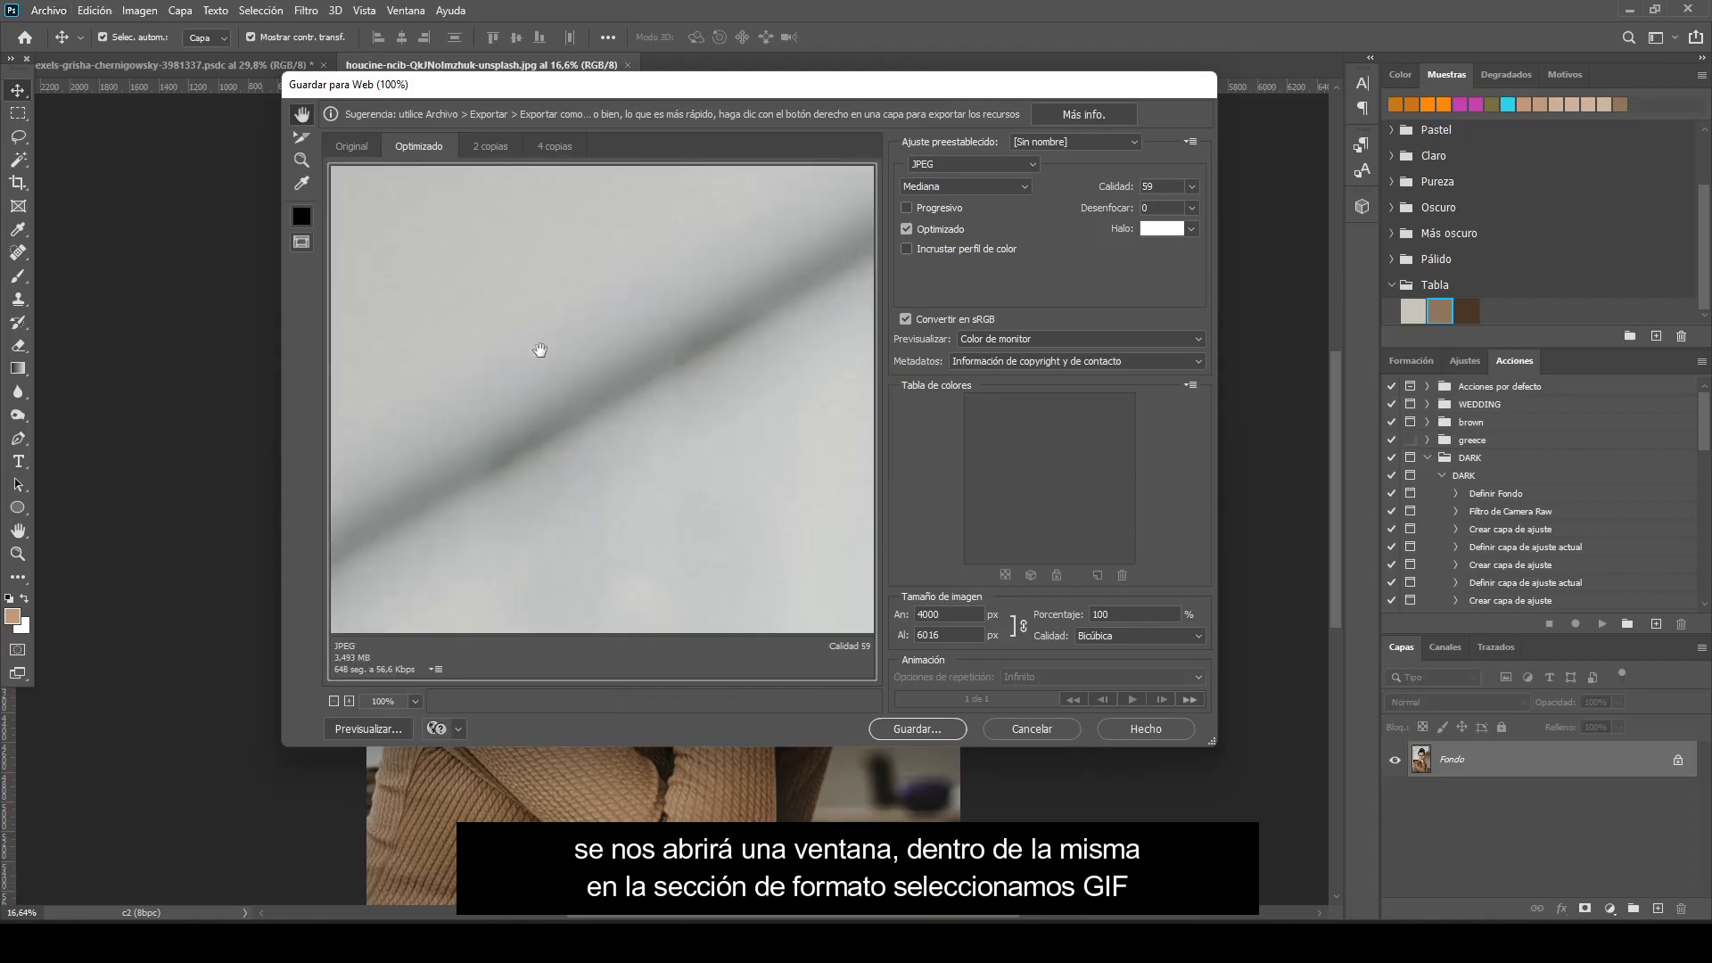
left_click(977, 163)
left_click(972, 177)
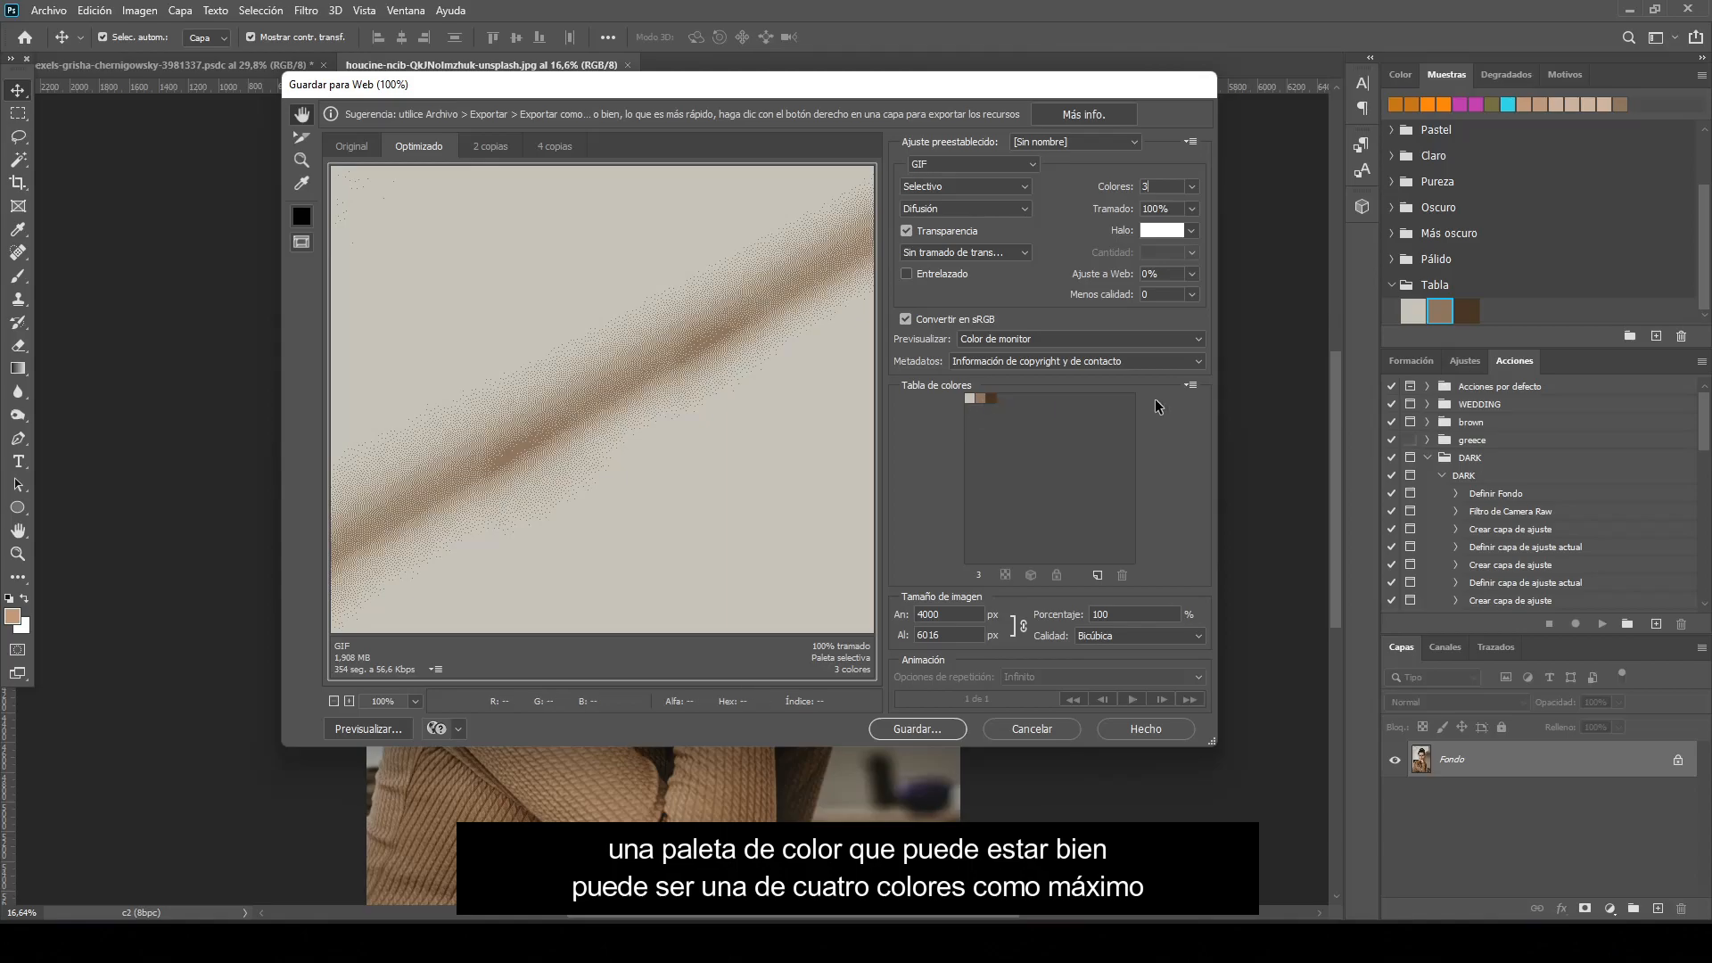
Load the Tabla file from Escritorio as the GIF's colour table and leave Save for Web without exporting
left_click(1192, 386)
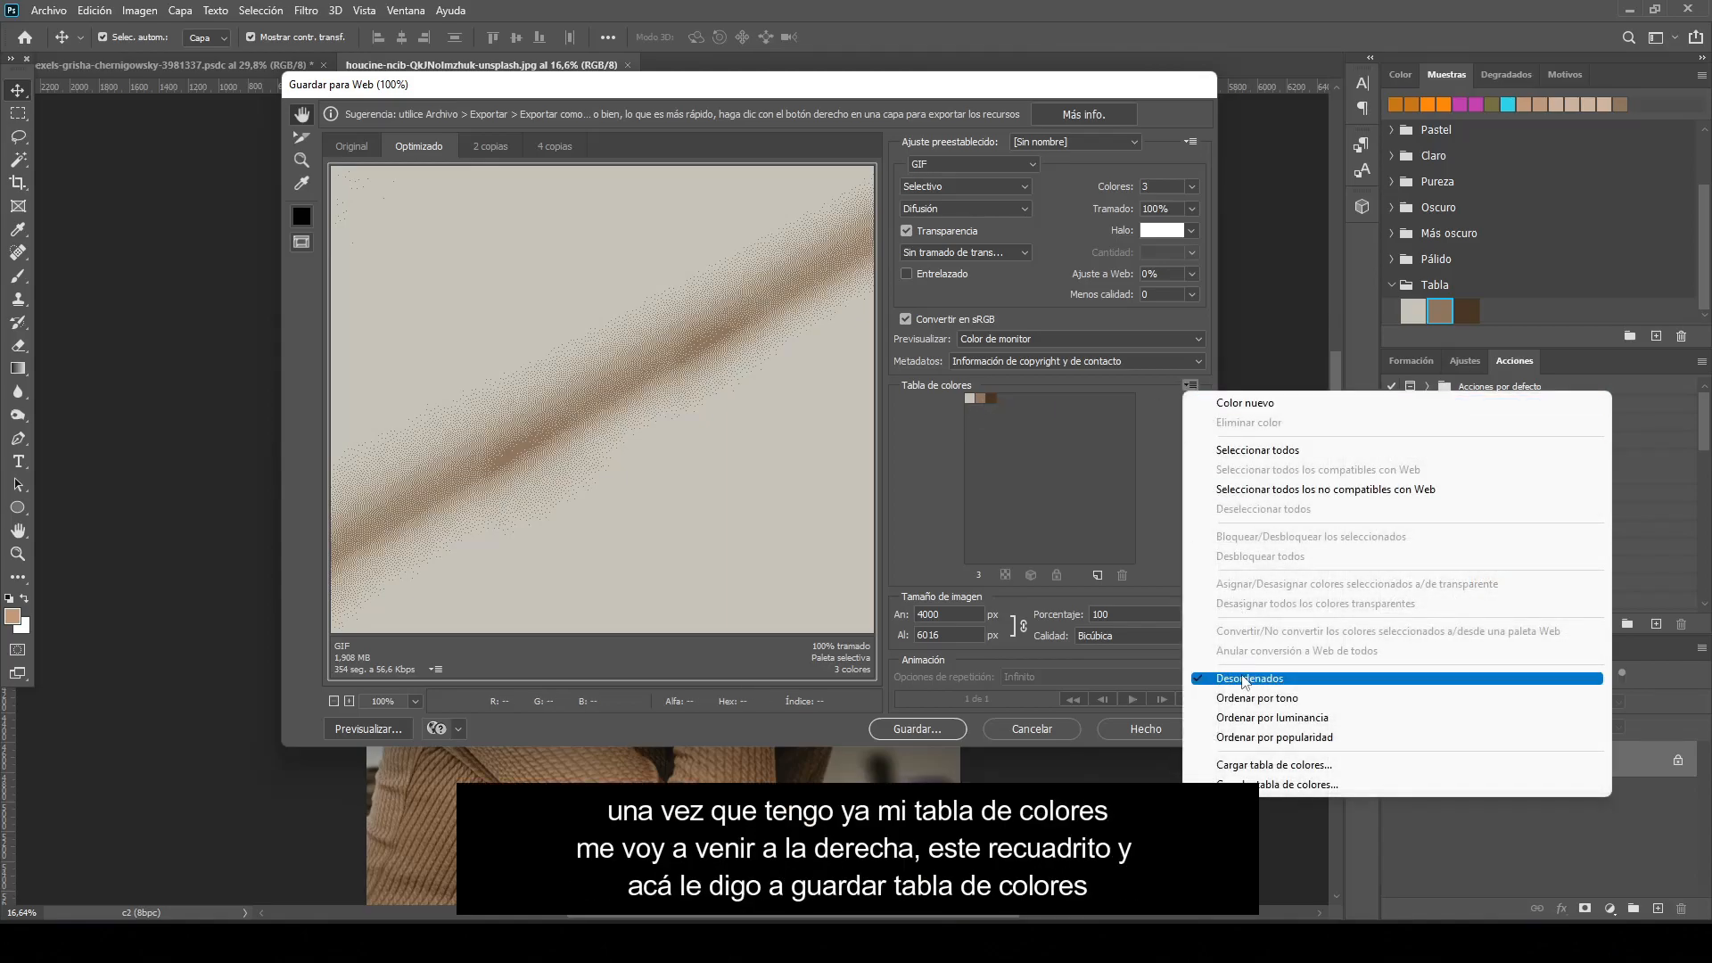
left_click(1261, 765)
left_click(295, 254)
left_click(1262, 399)
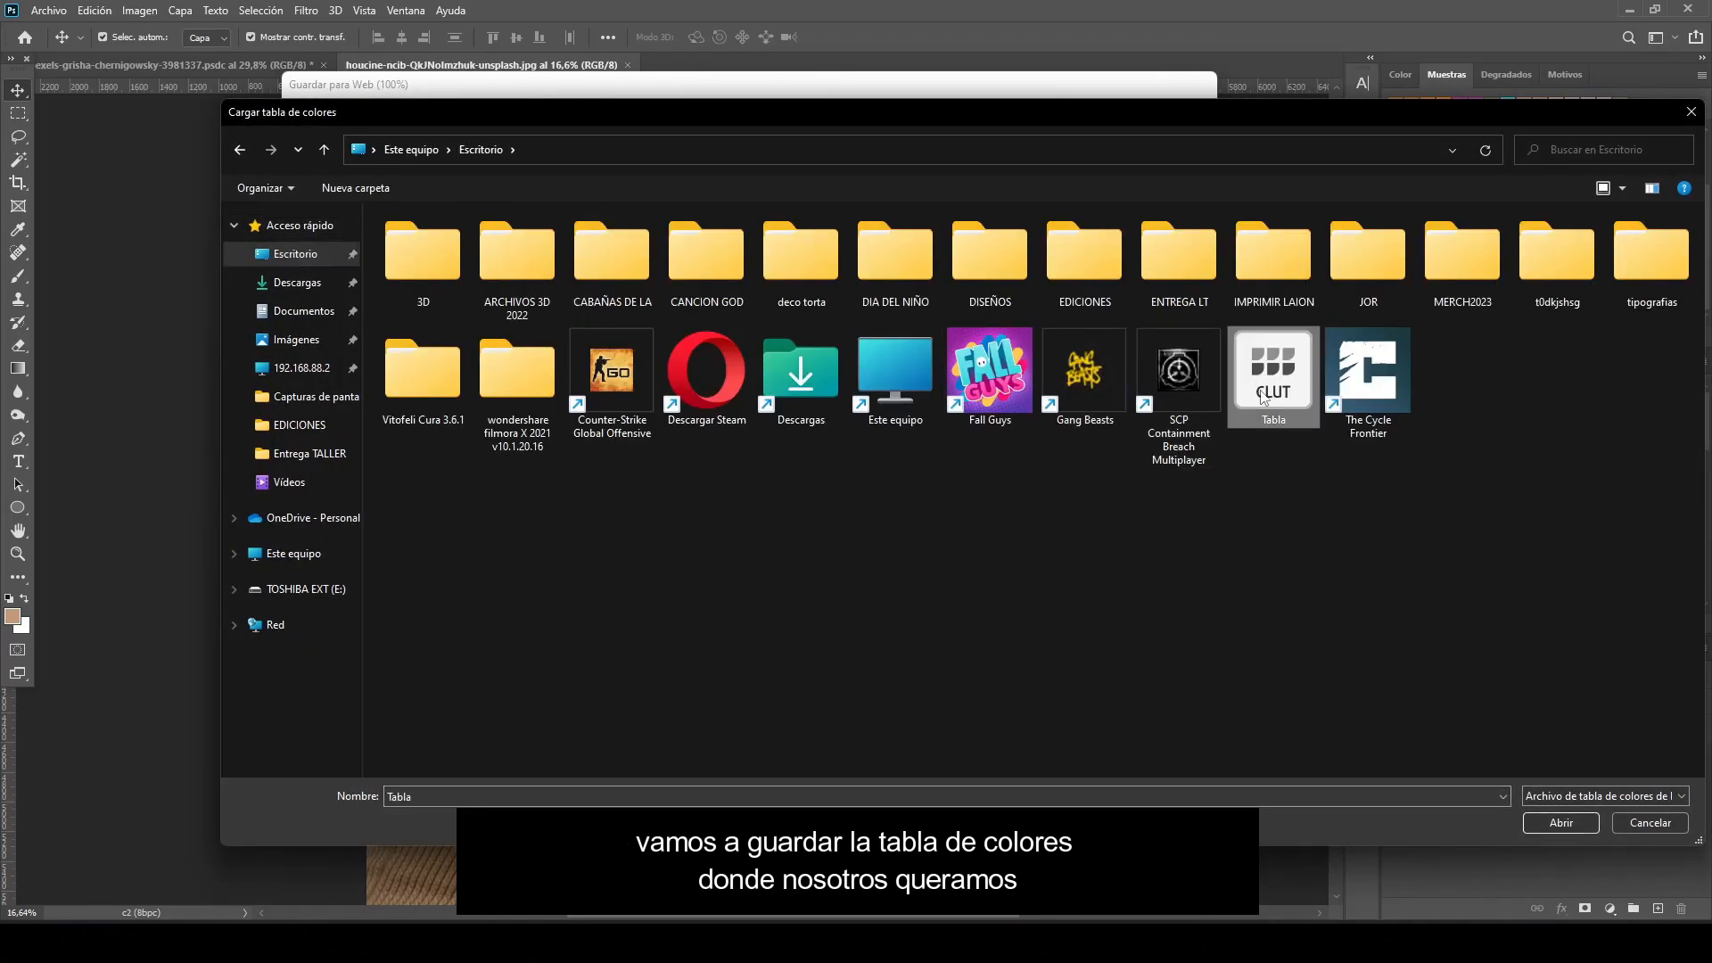
key("Return")
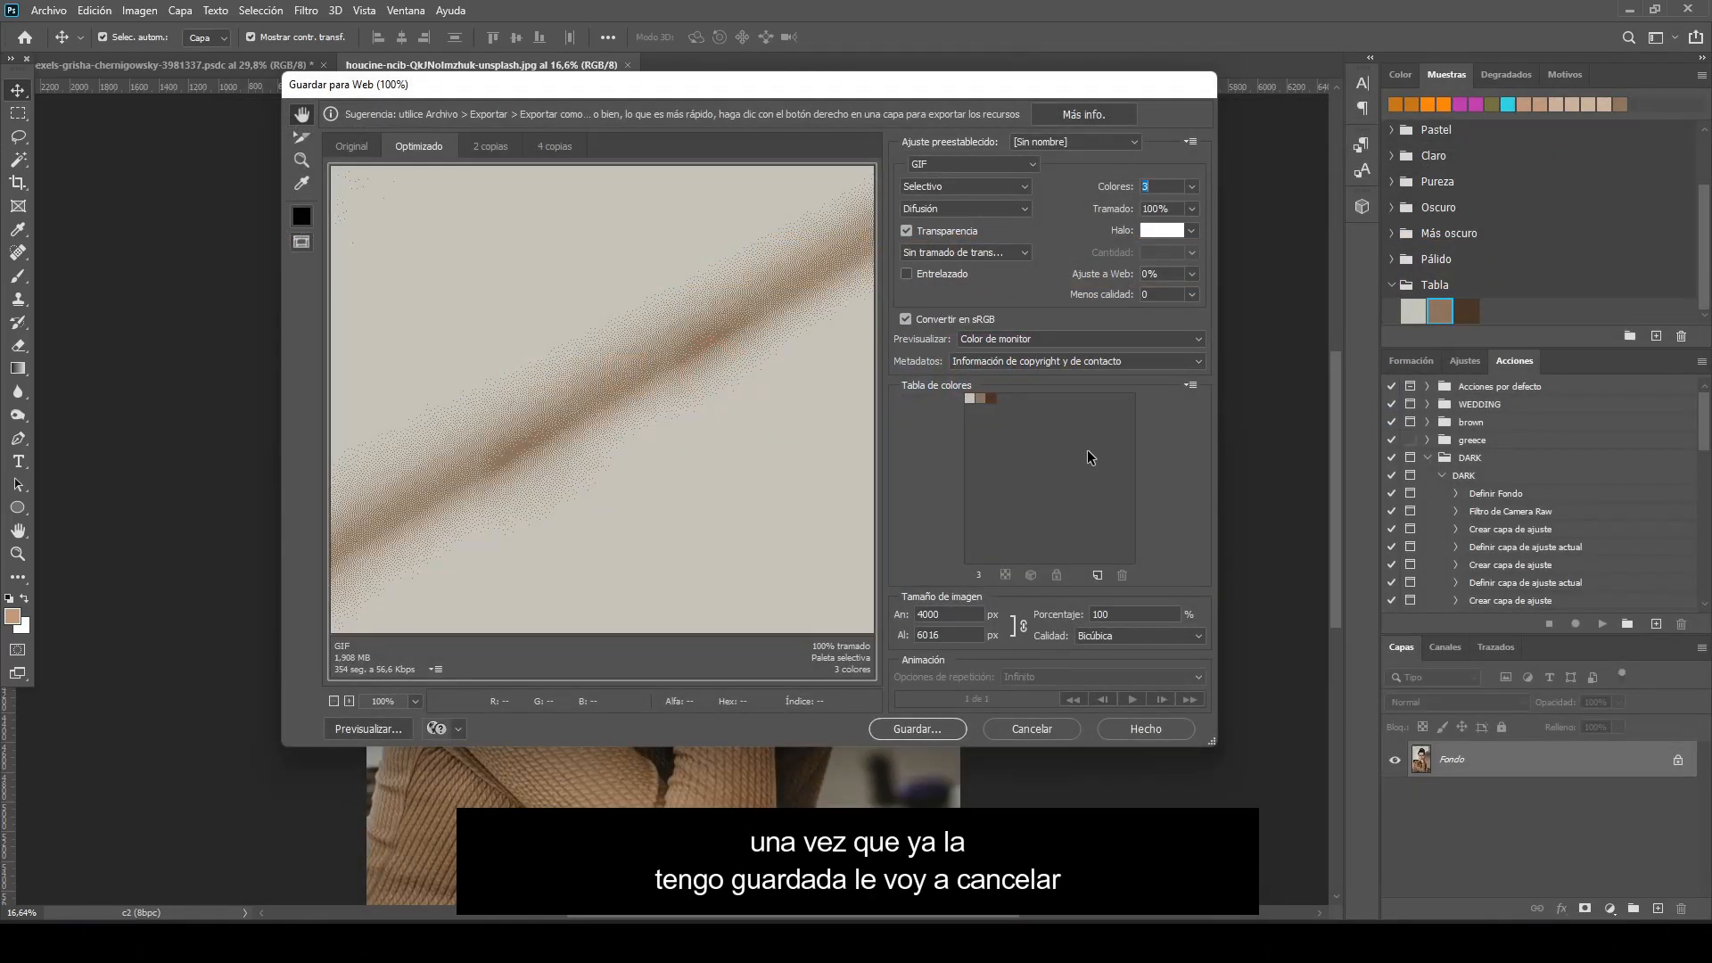
left_click(1052, 735)
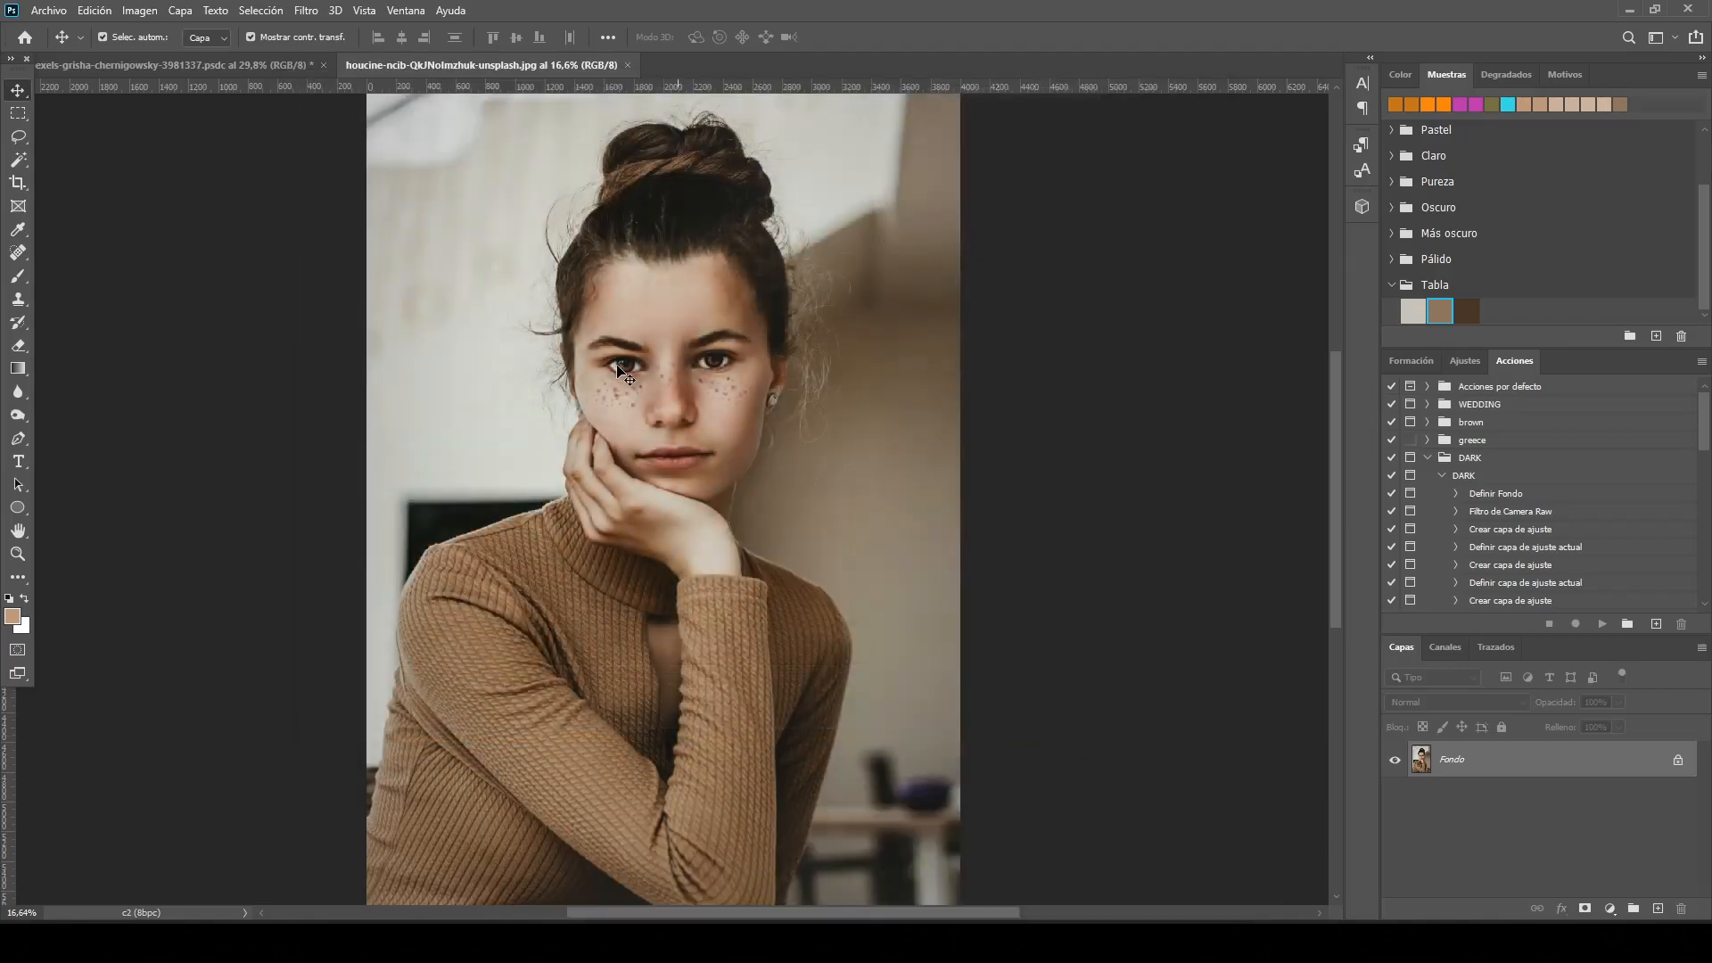
Return to the portrait document with the MODELO layer and collapse the Tabla swatch group
left_click(219, 70)
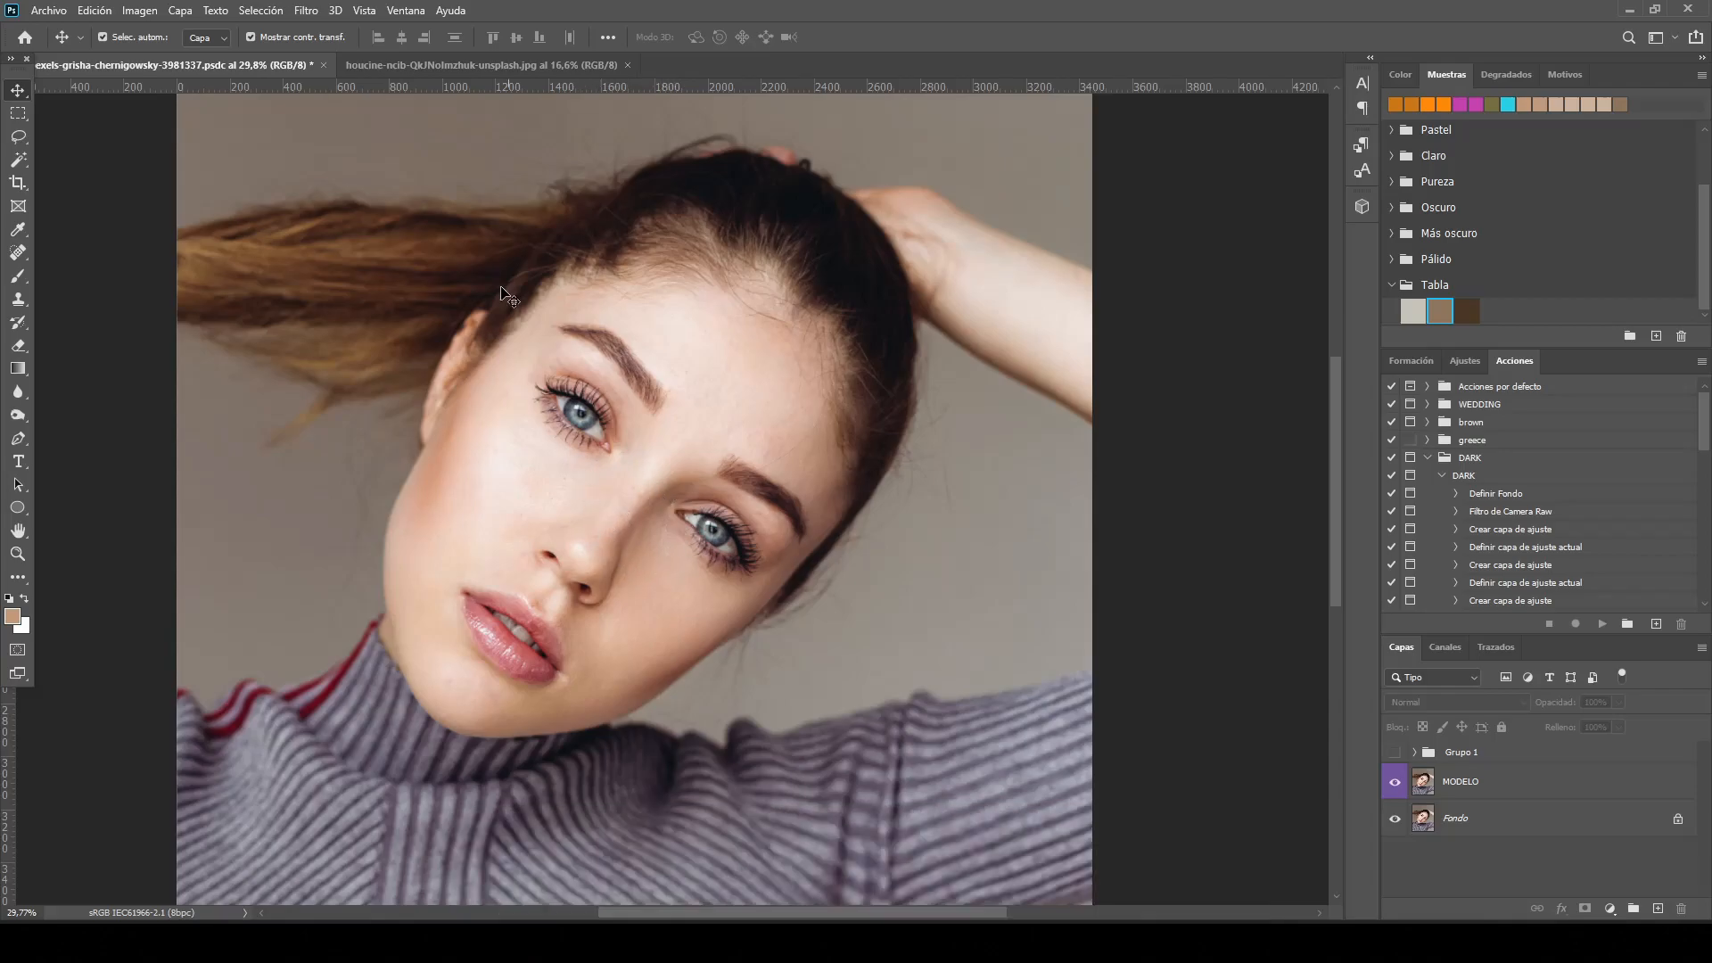
left_click(406, 9)
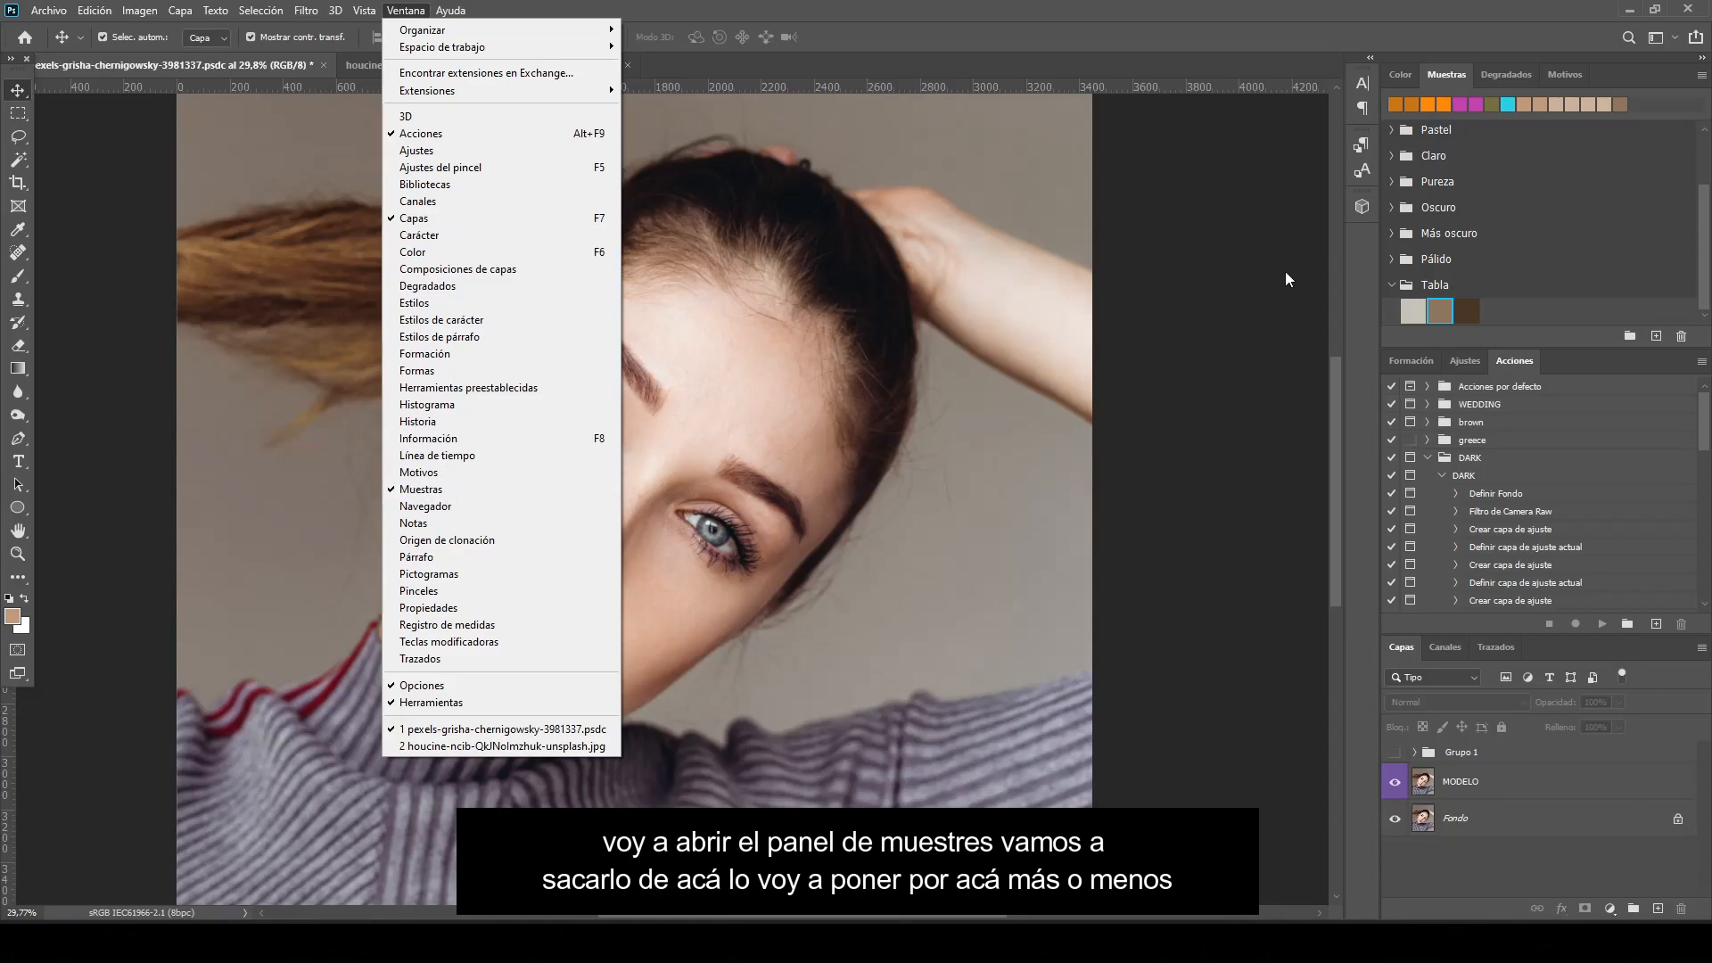
left_click(1394, 285)
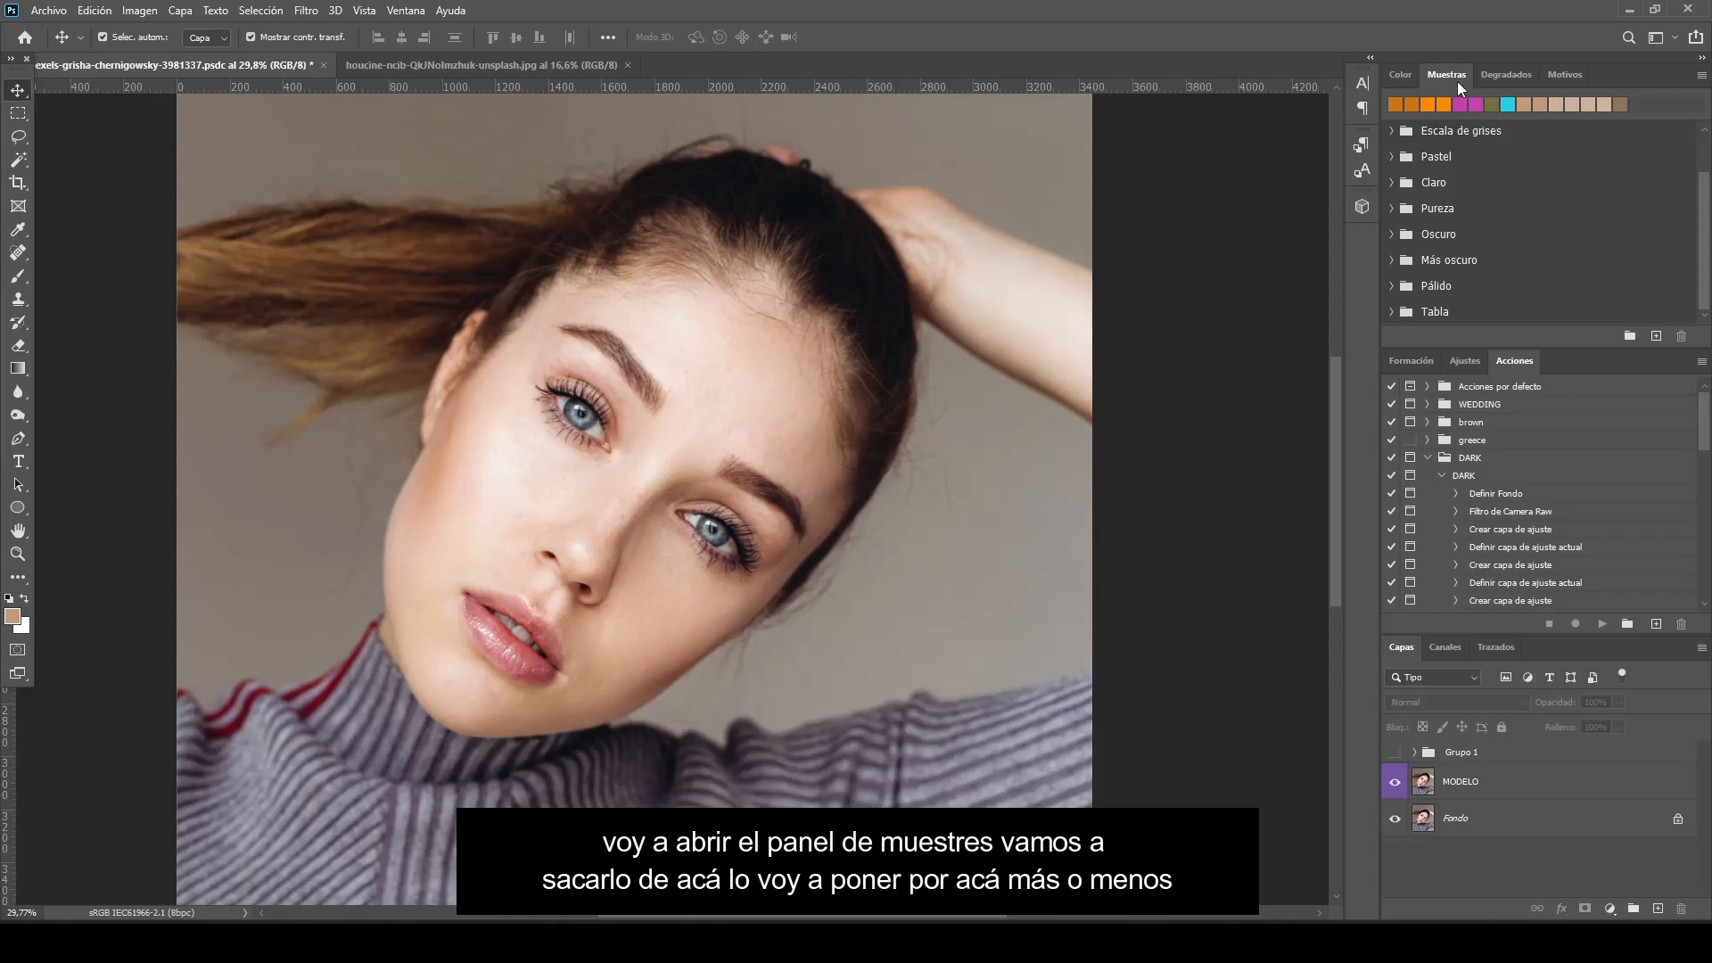
Import the Tabla colour table (*.ACT) from Escritorio as swatches and bring the imported group's colours into view
left_click(1701, 77)
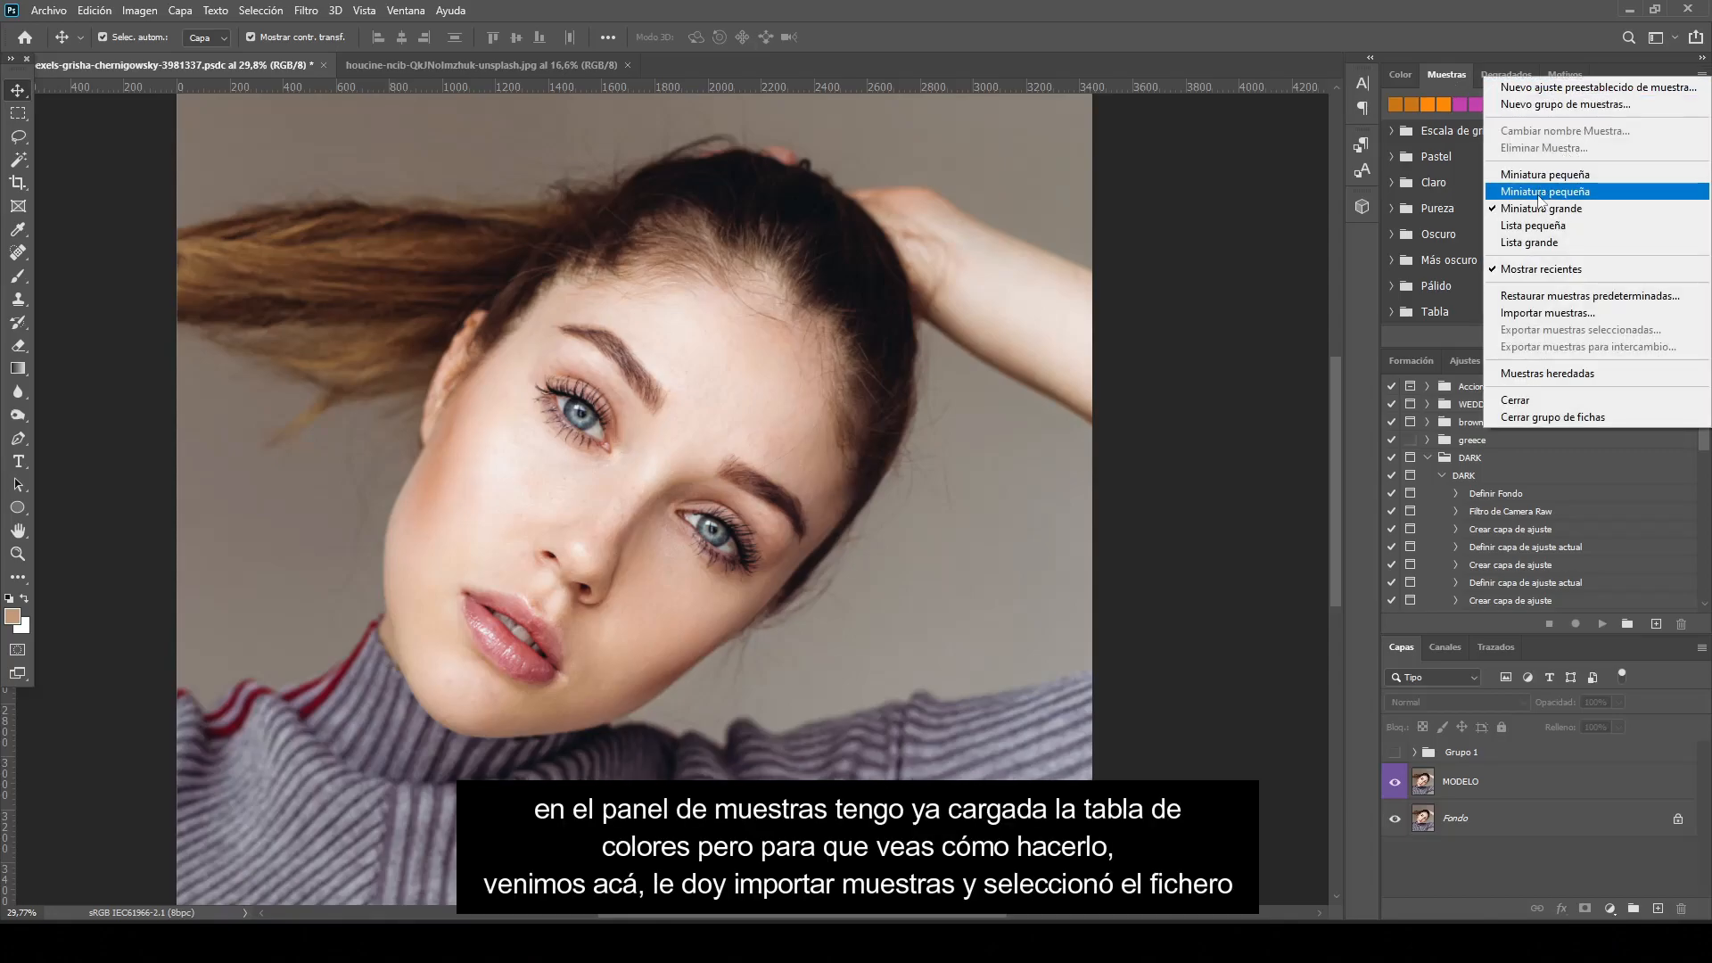
left_click(1537, 316)
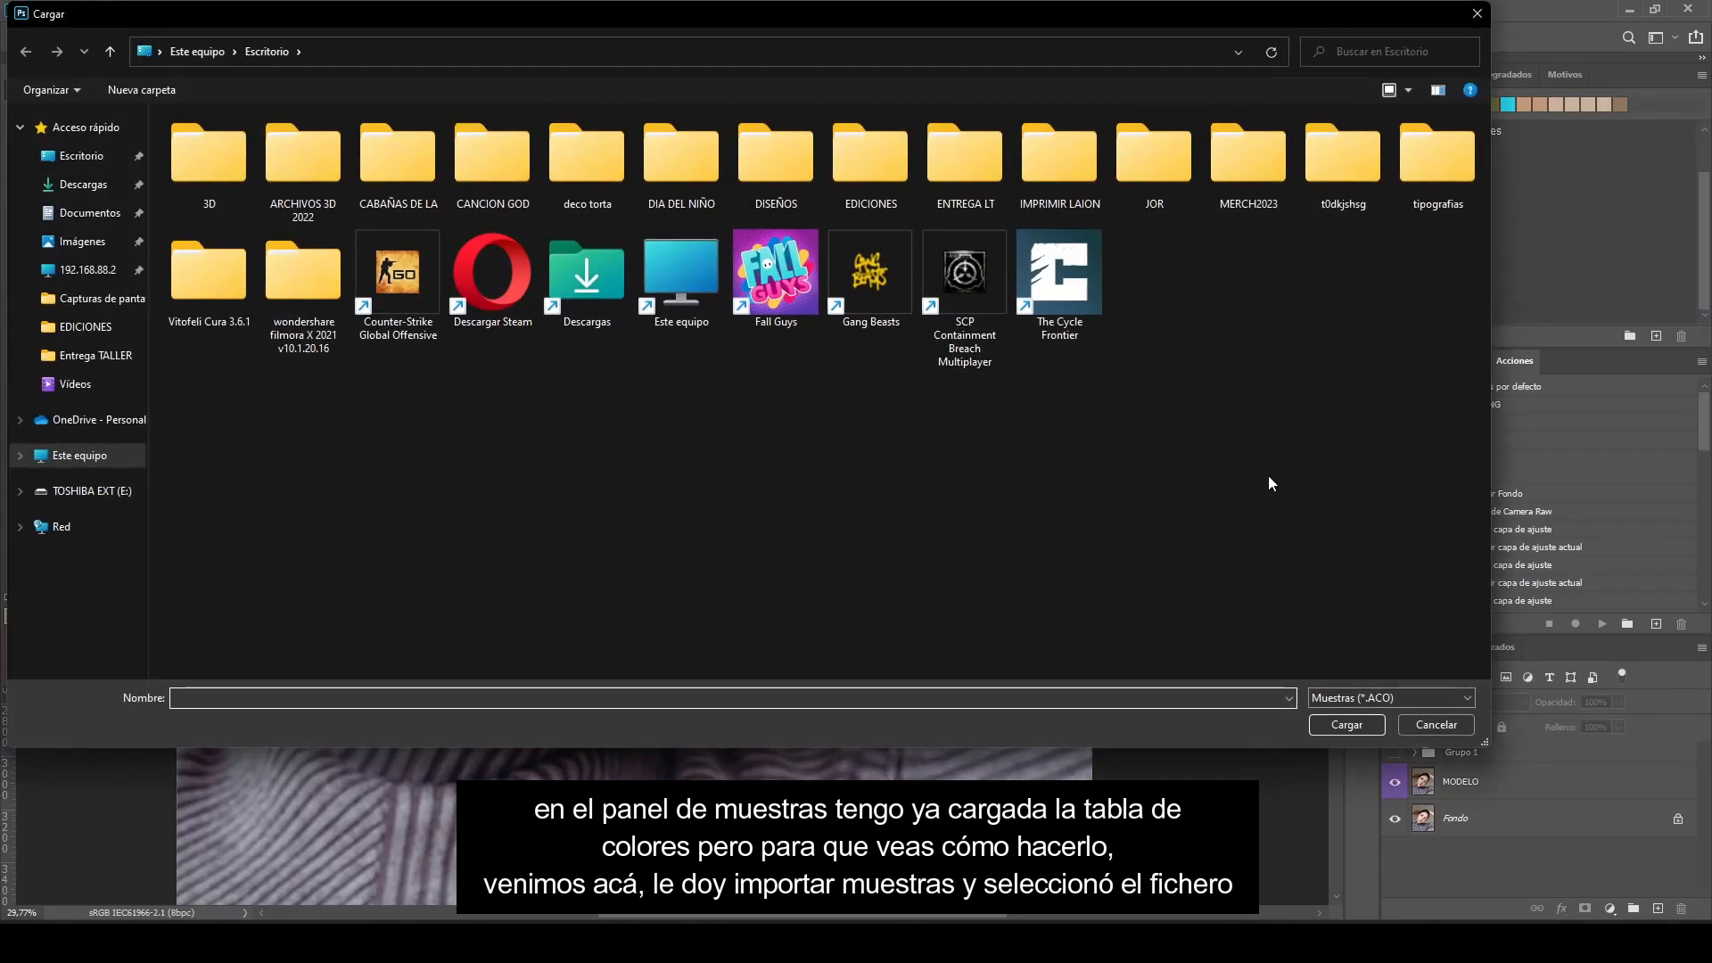
left_click(1323, 696)
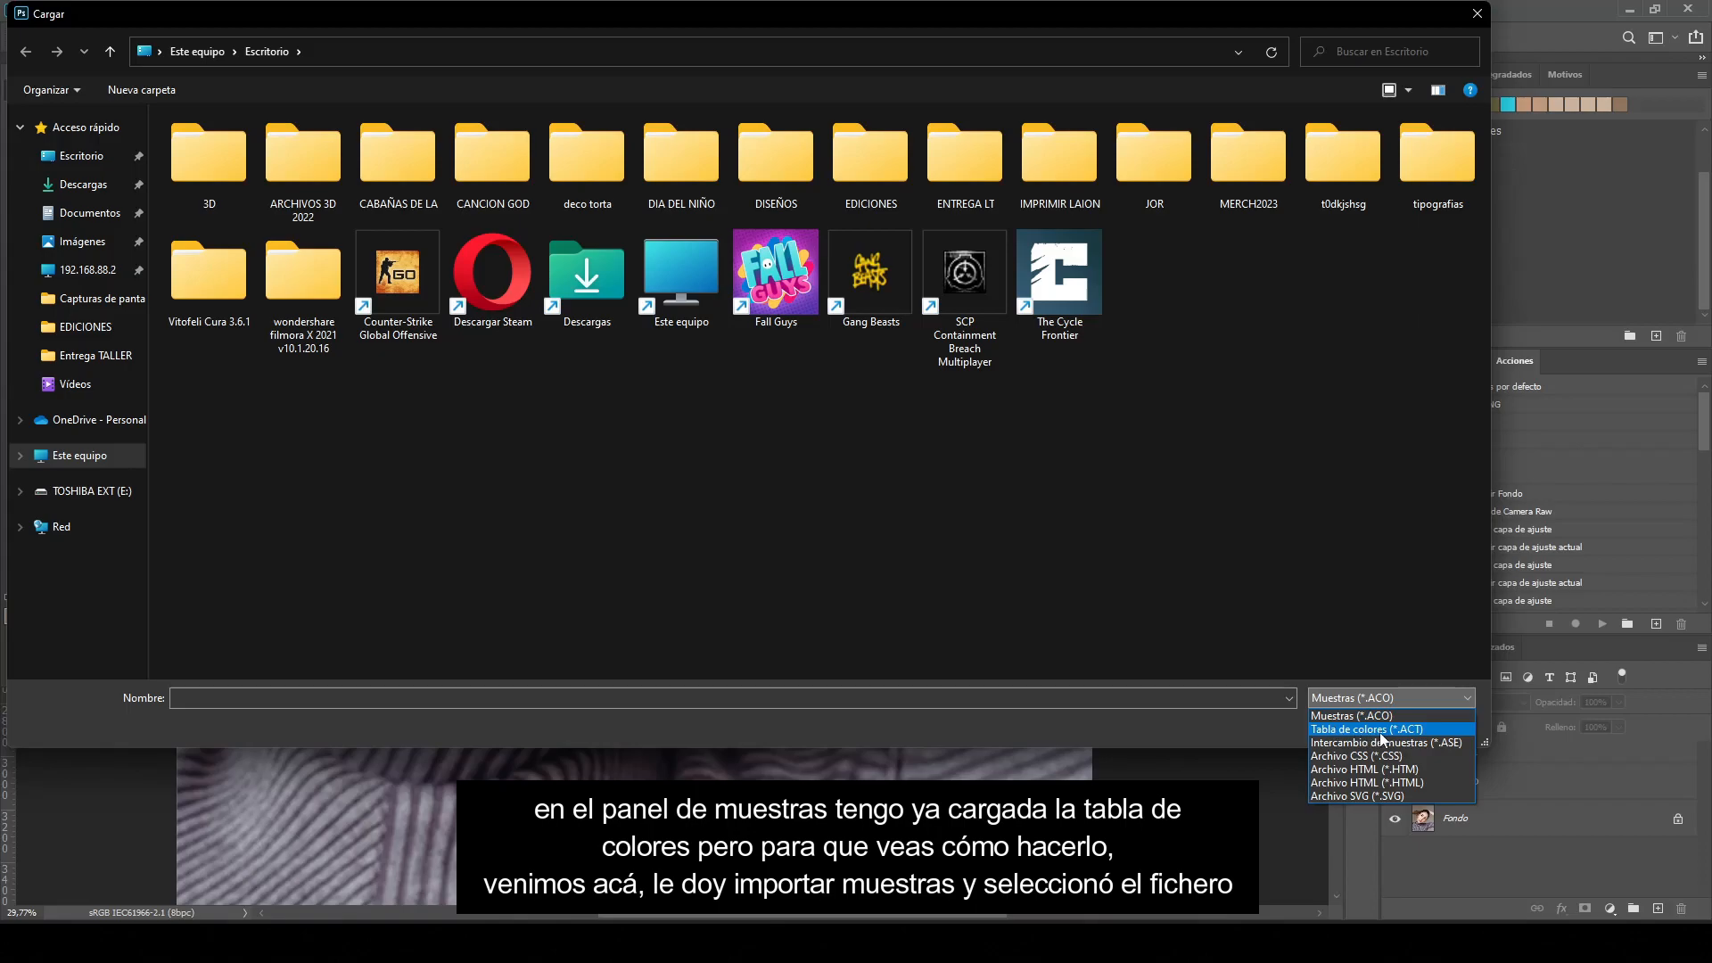
left_click(1373, 730)
left_click(1078, 298)
left_click(1324, 719)
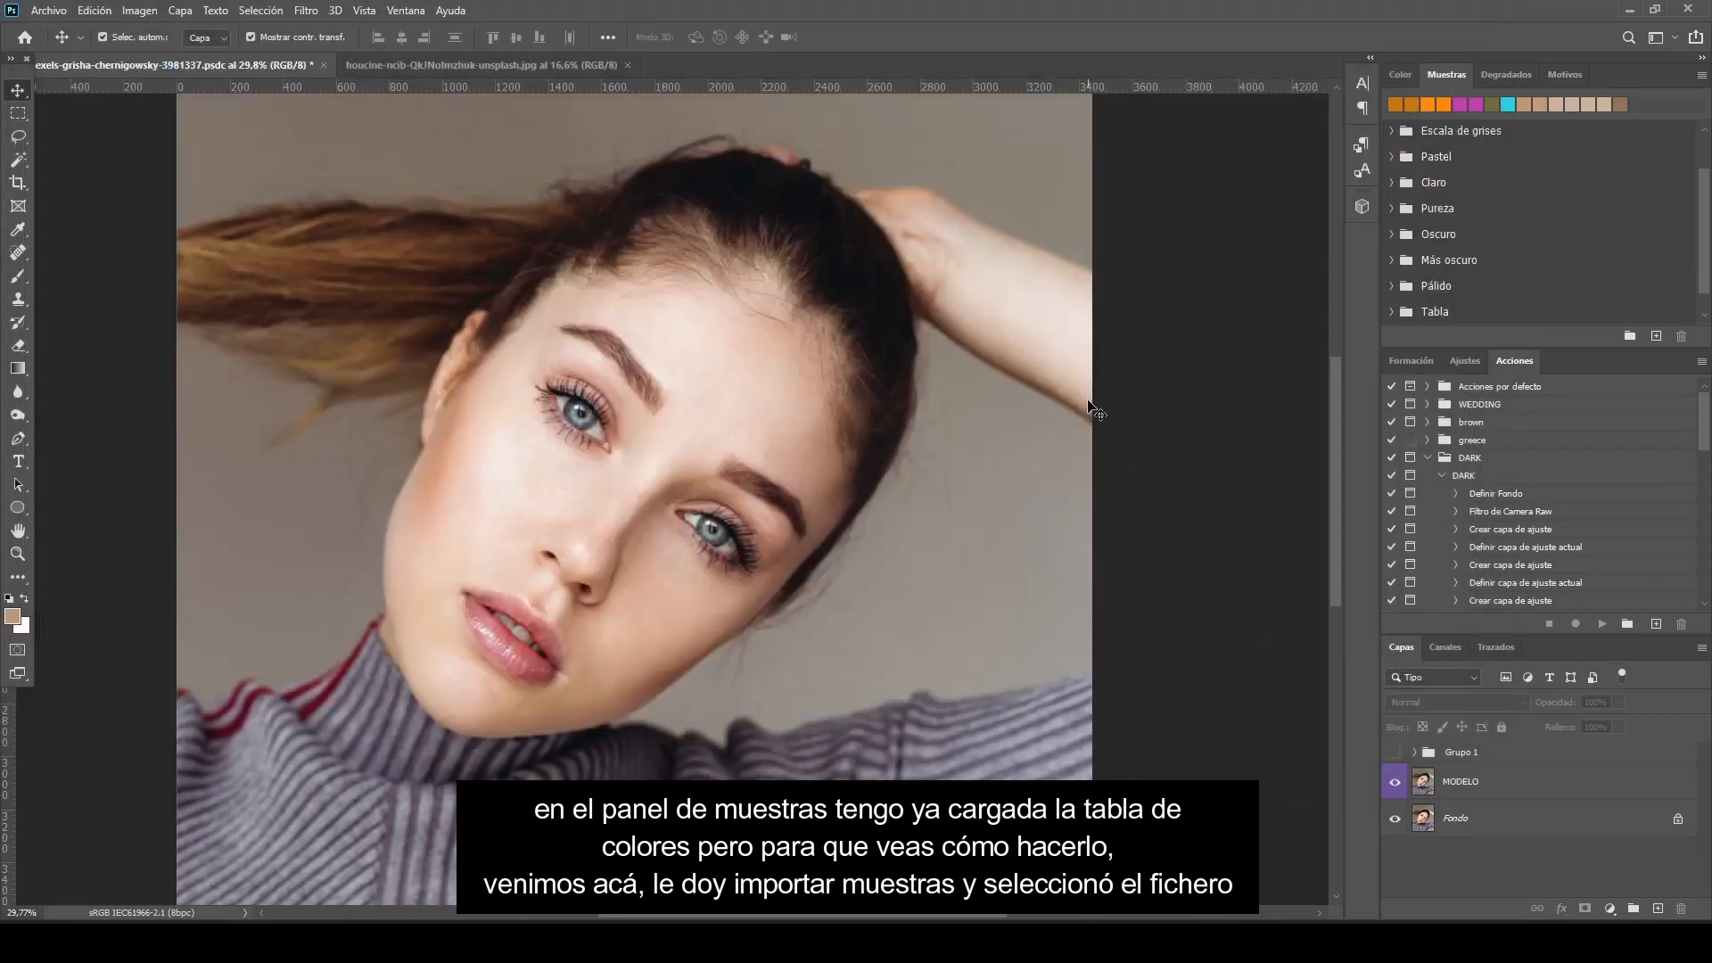
scroll(1398, 286, "down", 2)
left_click(1391, 310)
scroll(1436, 294, "down", 1)
scroll(1436, 294, "down", 1)
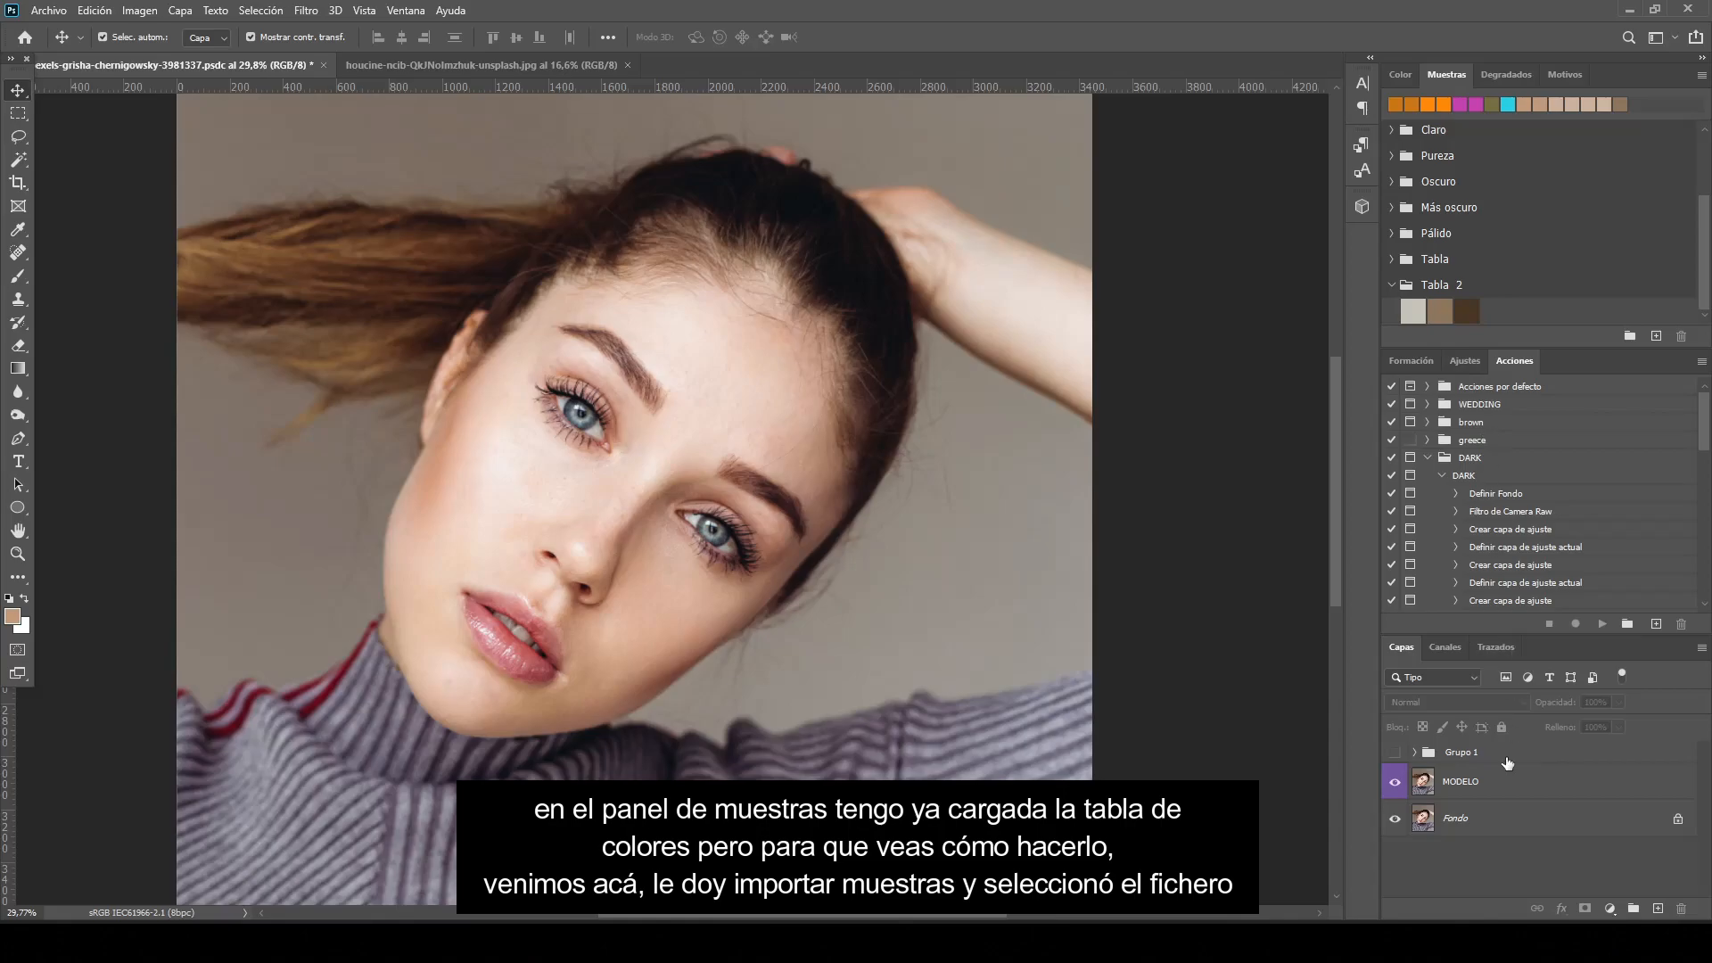
Add a gradient map adjustment layer directly above the MODELO layer
left_click(1505, 783)
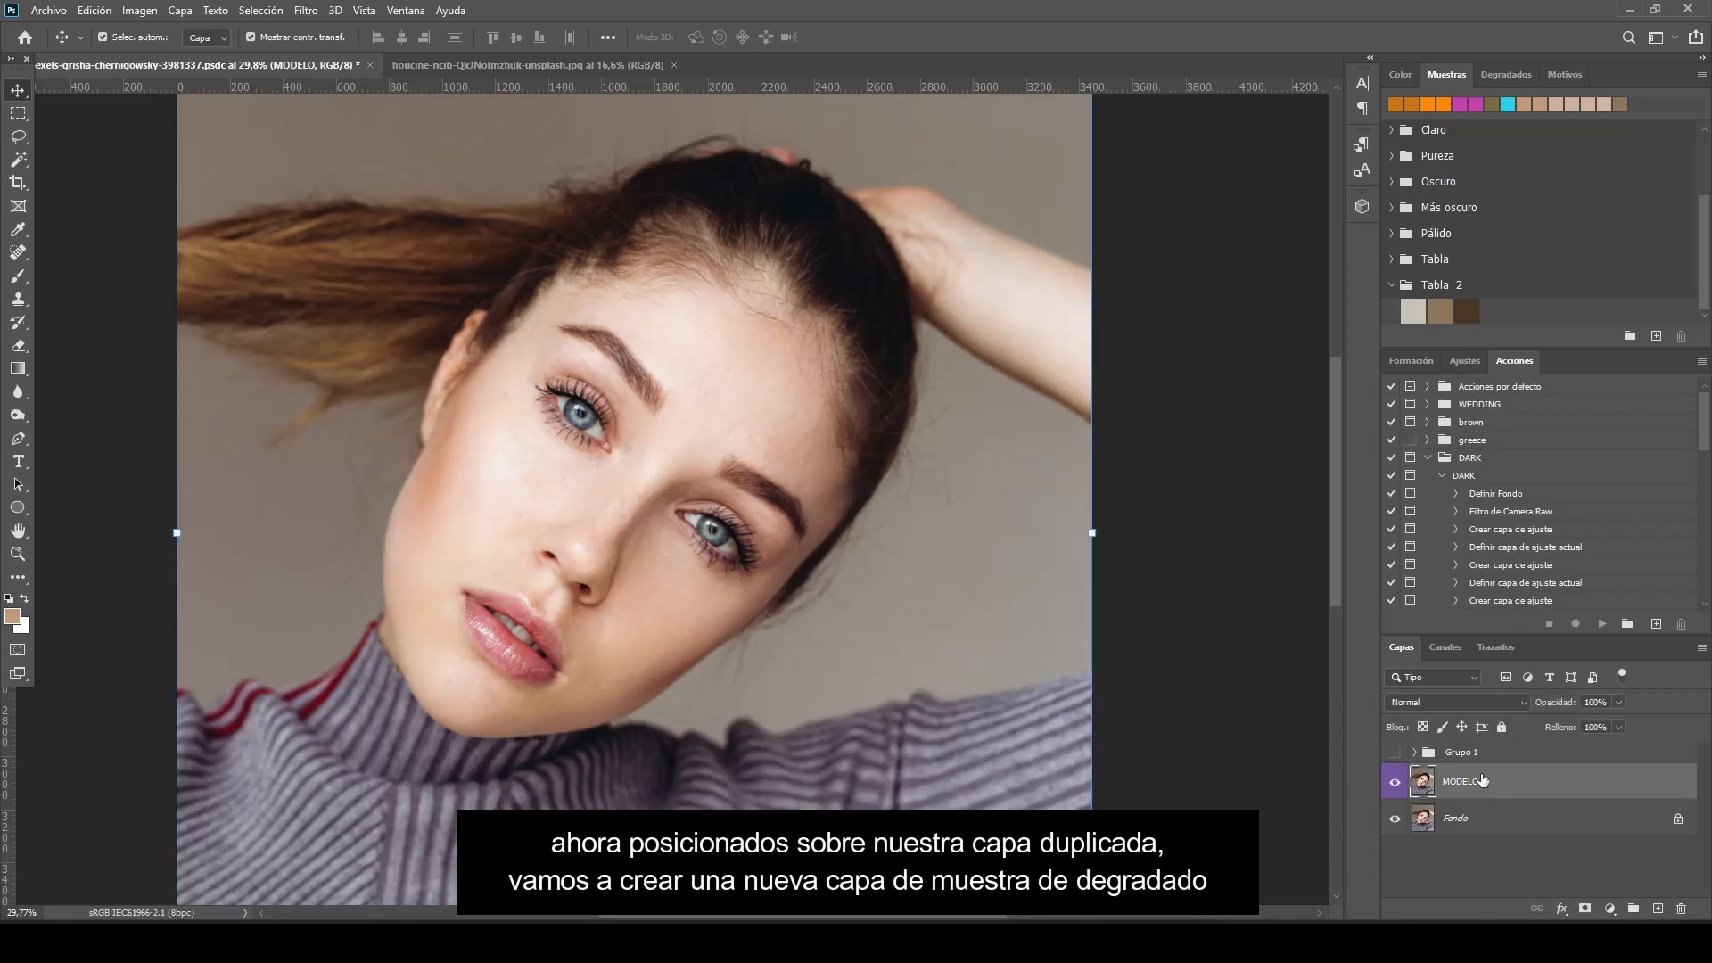
left_click(1610, 908)
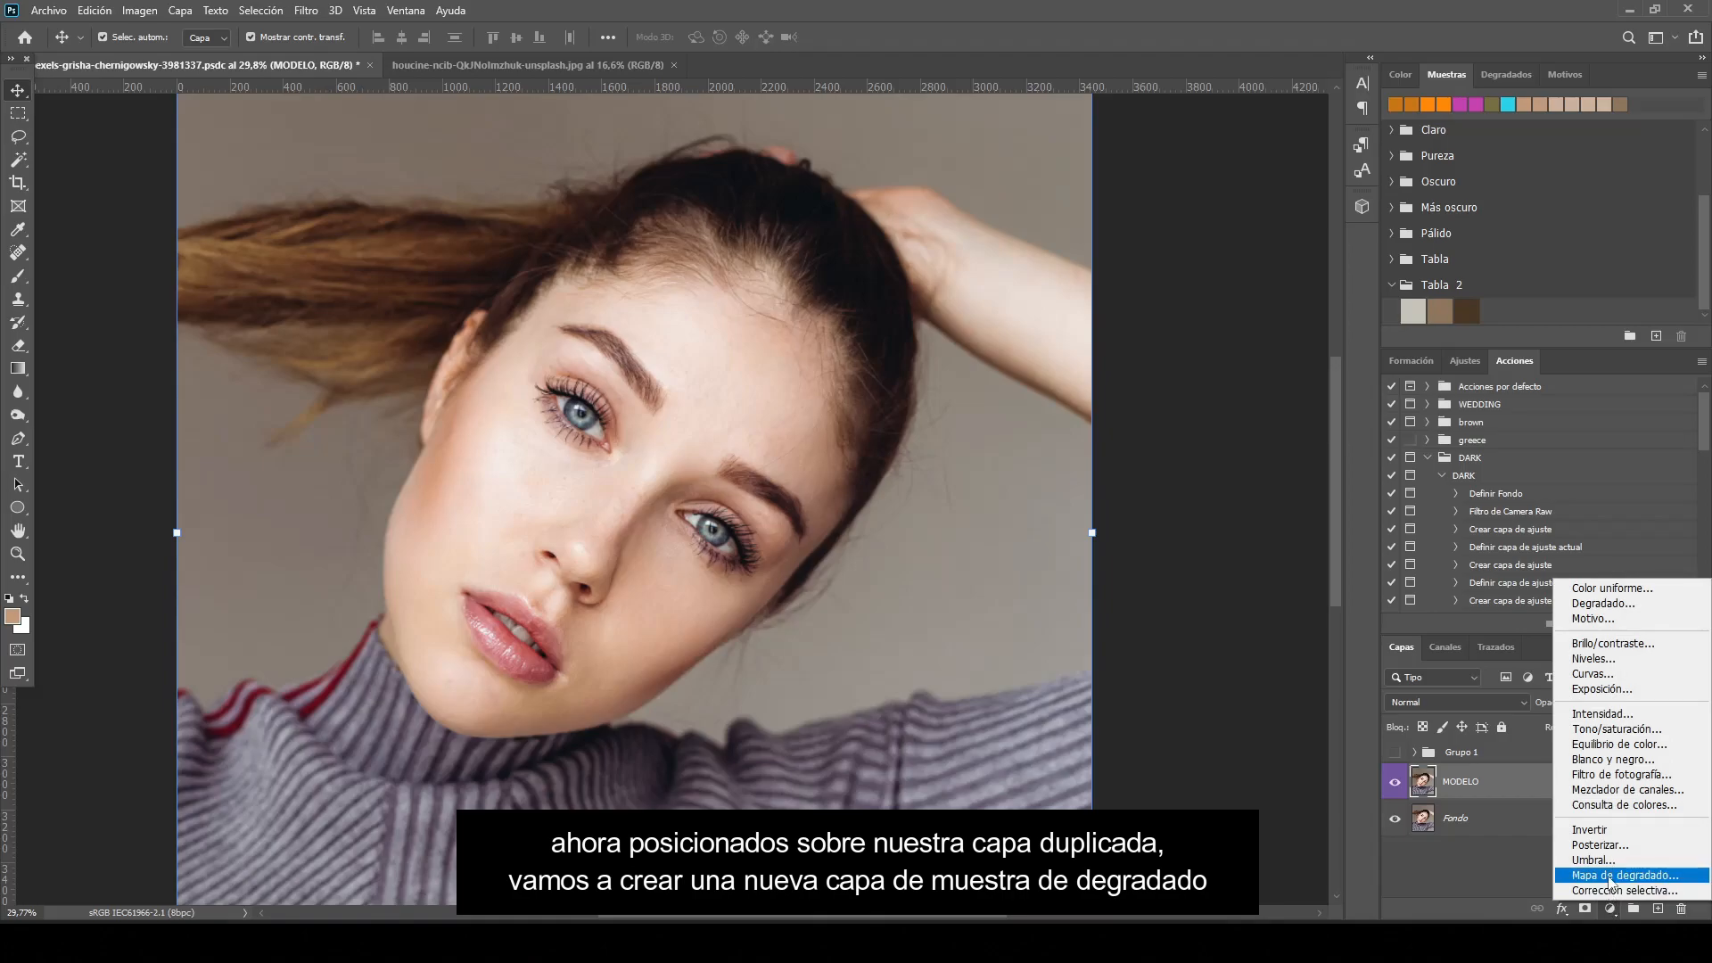
left_click(1610, 876)
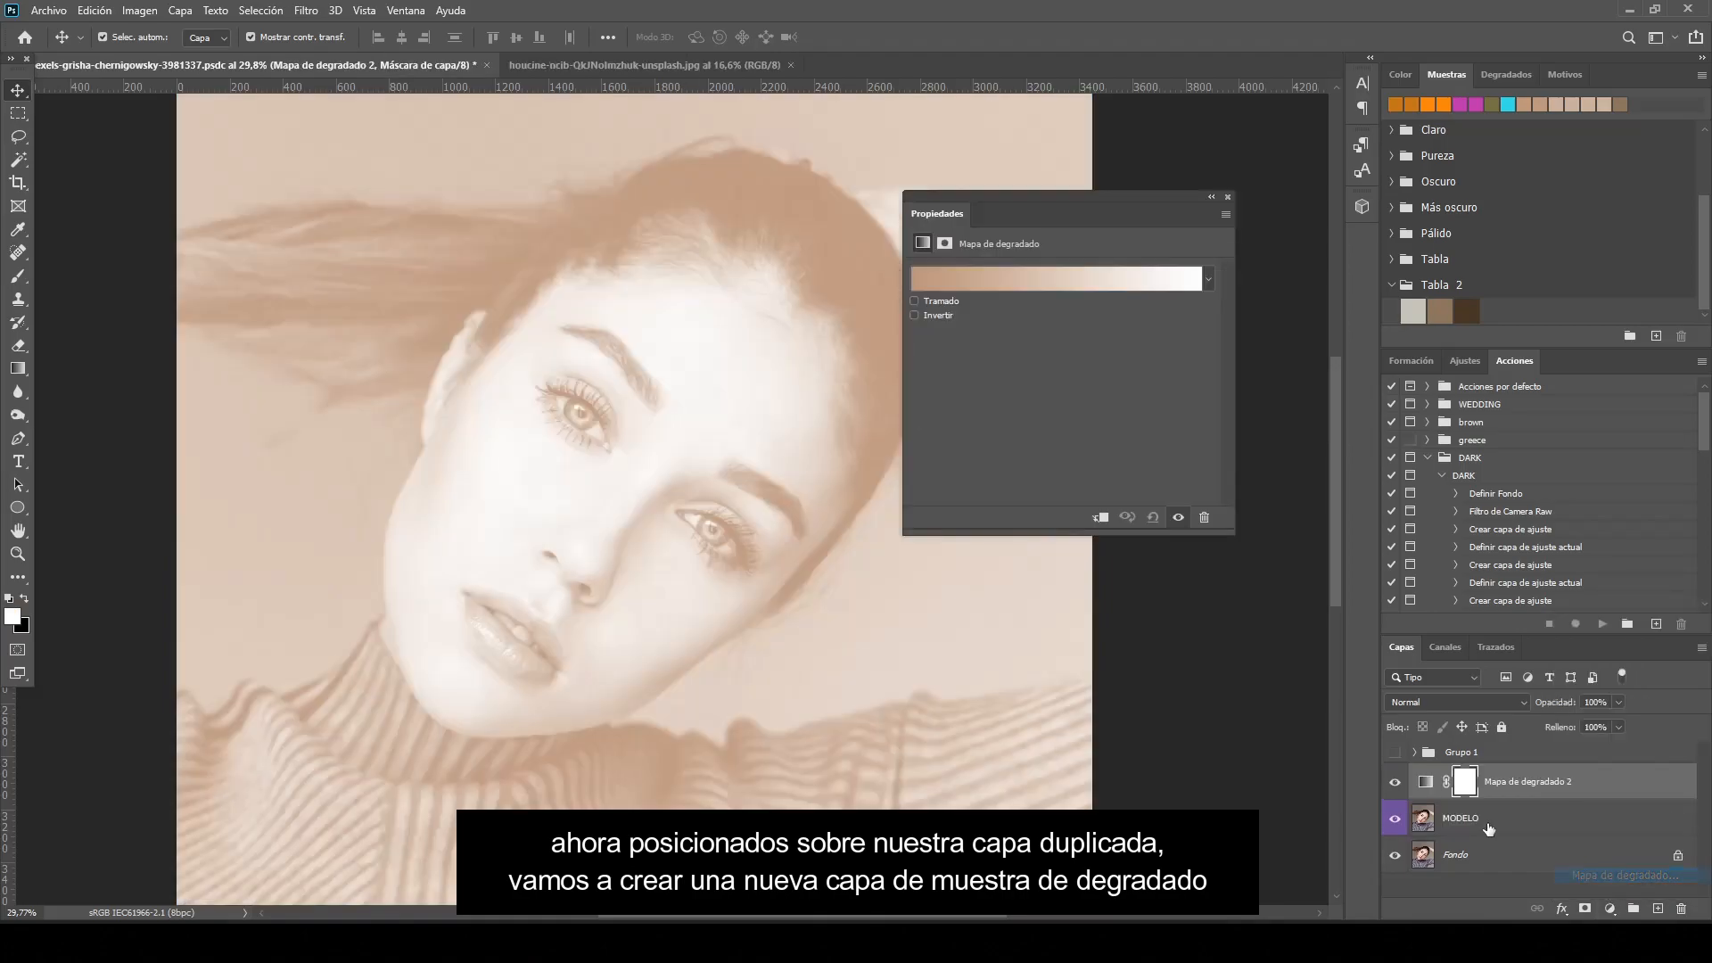
Recolour the gradient map's light end with the light grey swatch and its dark end with the dark brown swatch from Tabla 2
left_click(1076, 286)
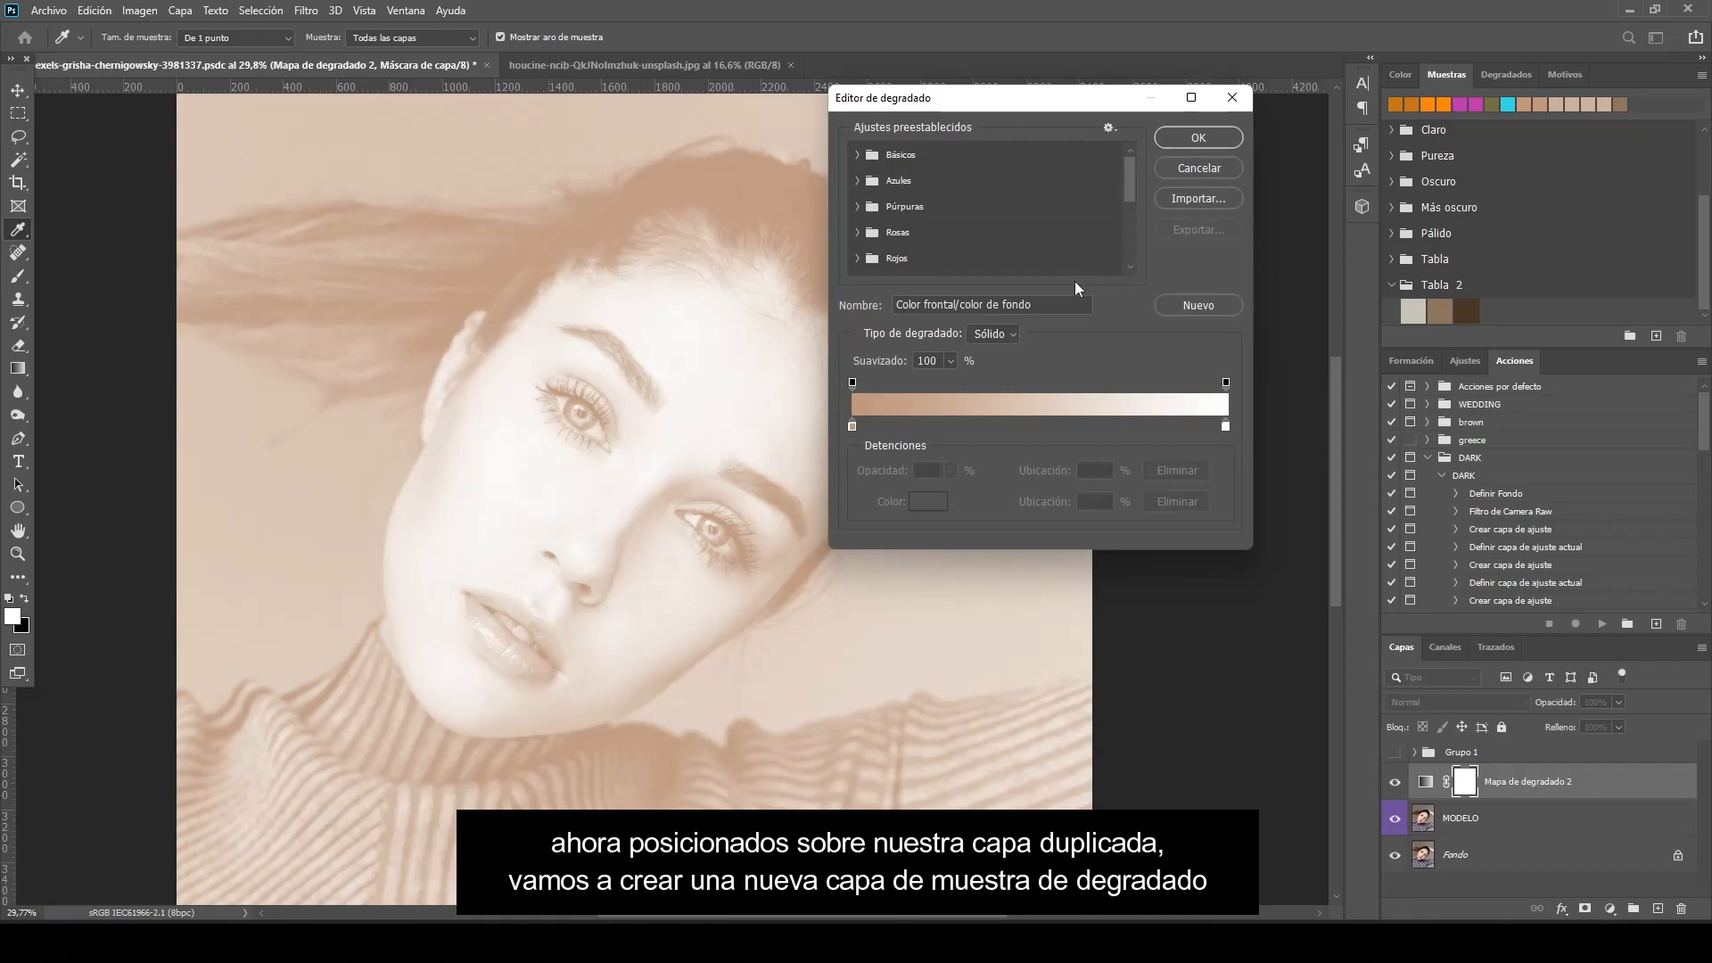
double_click(1226, 427)
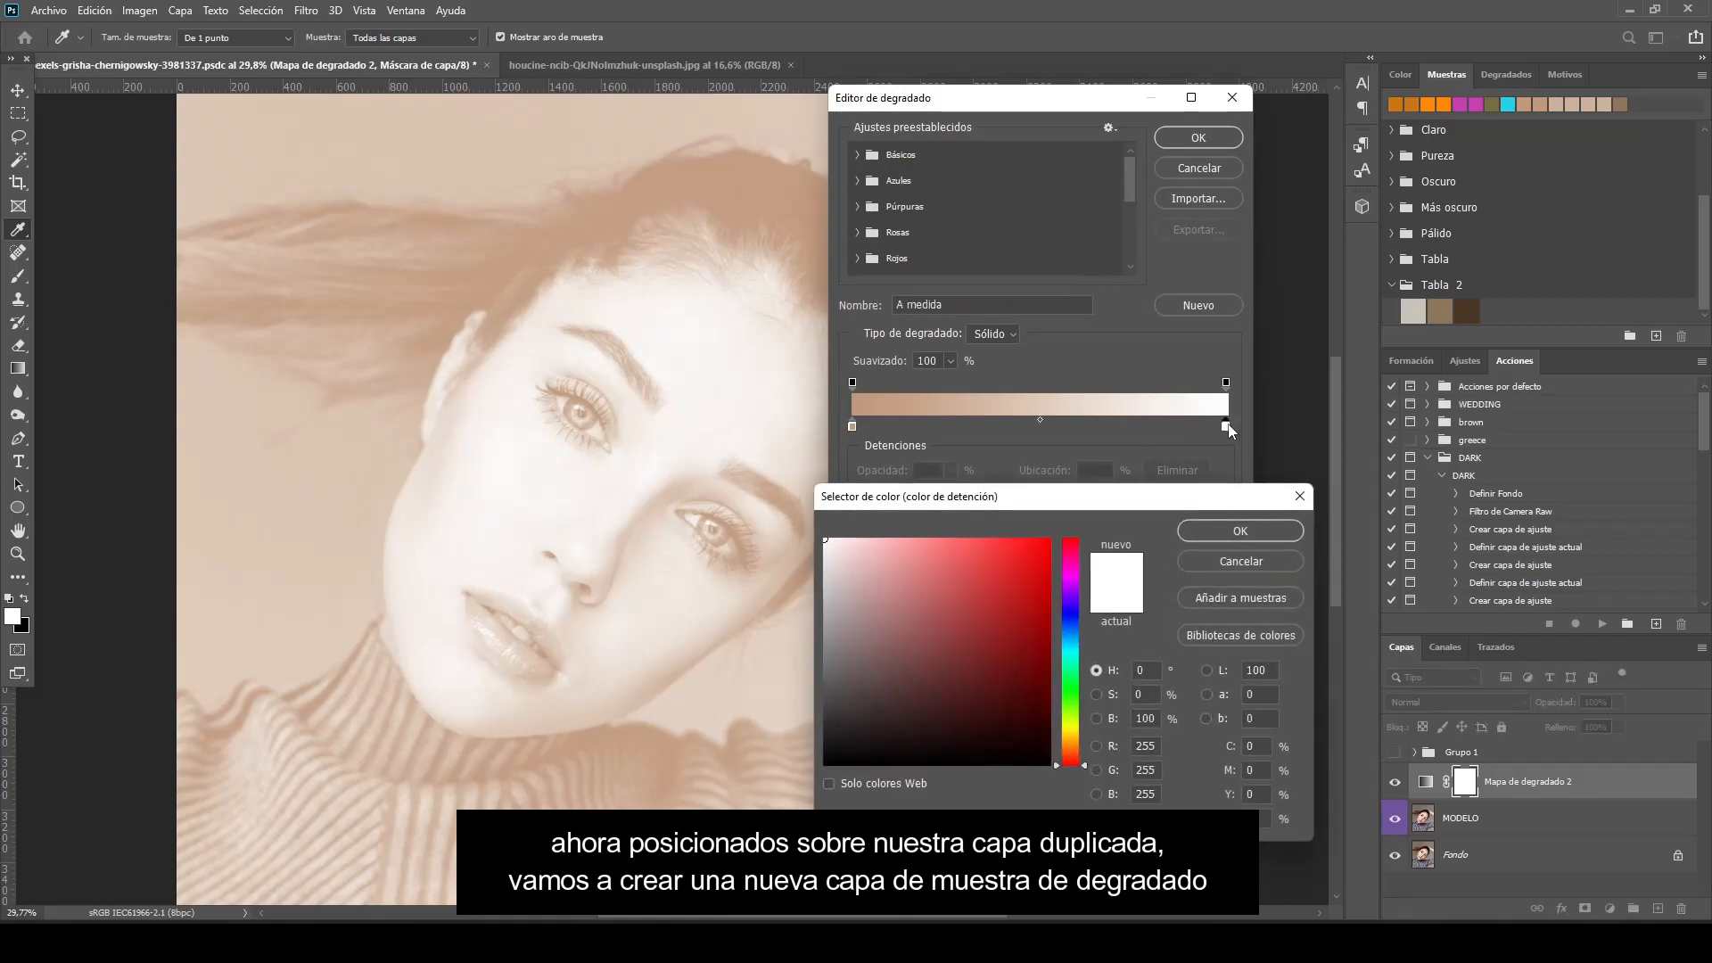
left_click(1415, 314)
left_click(1244, 531)
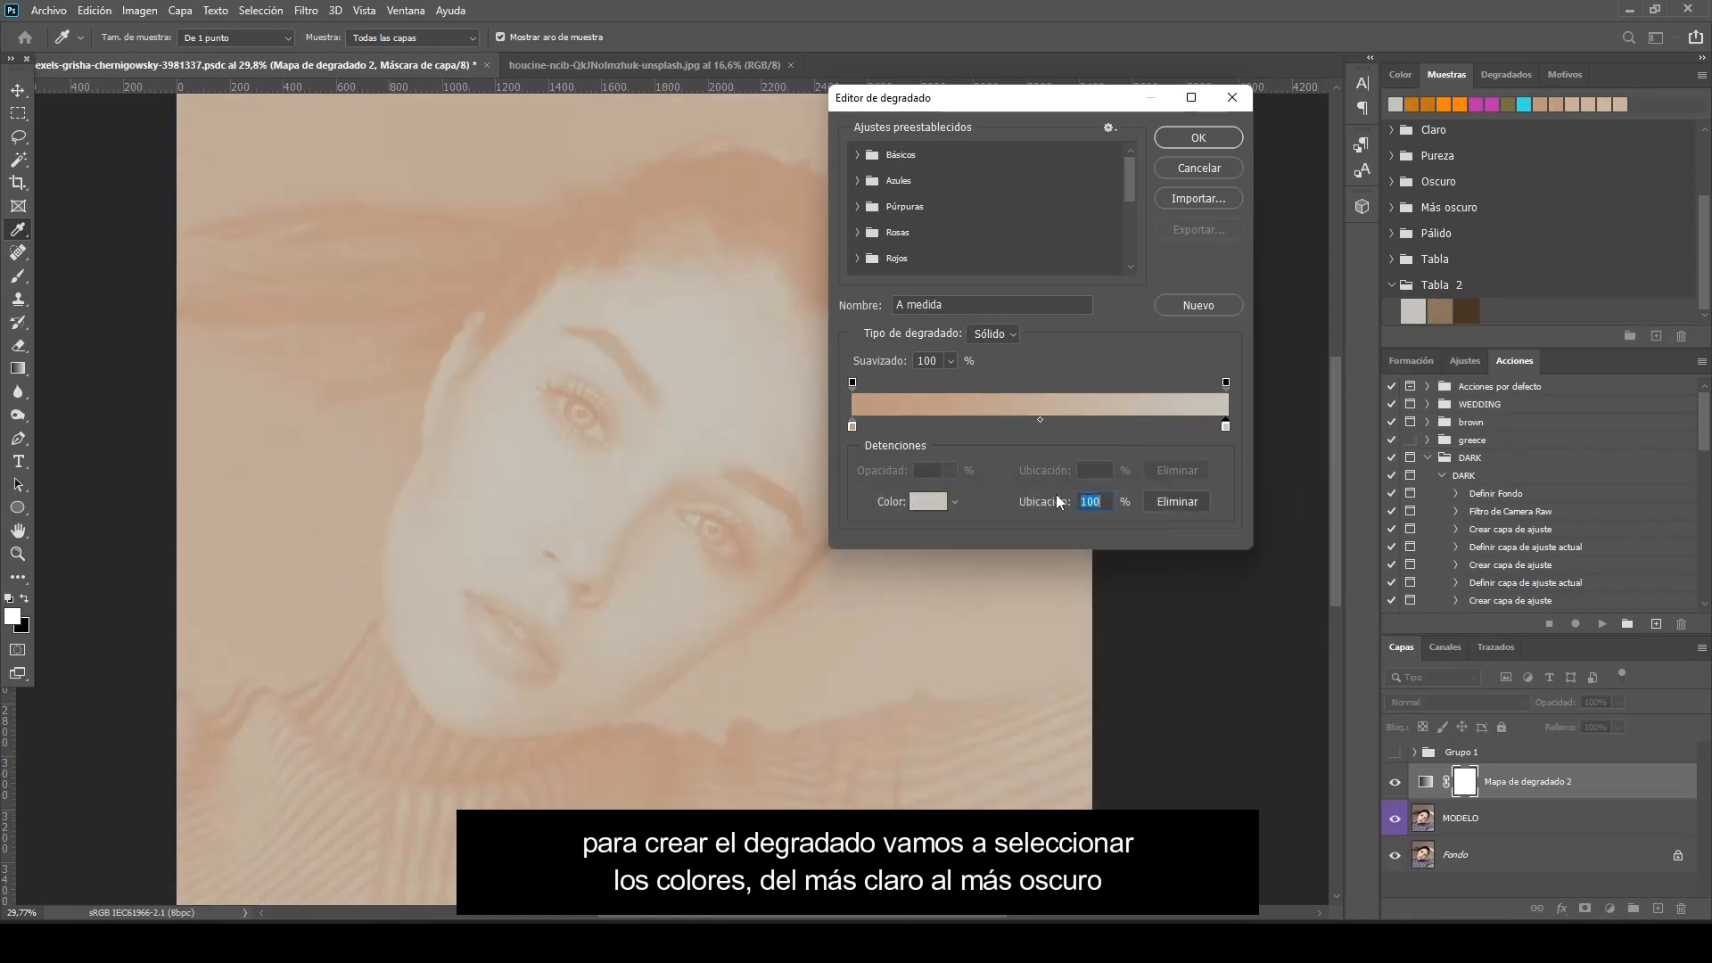
double_click(853, 426)
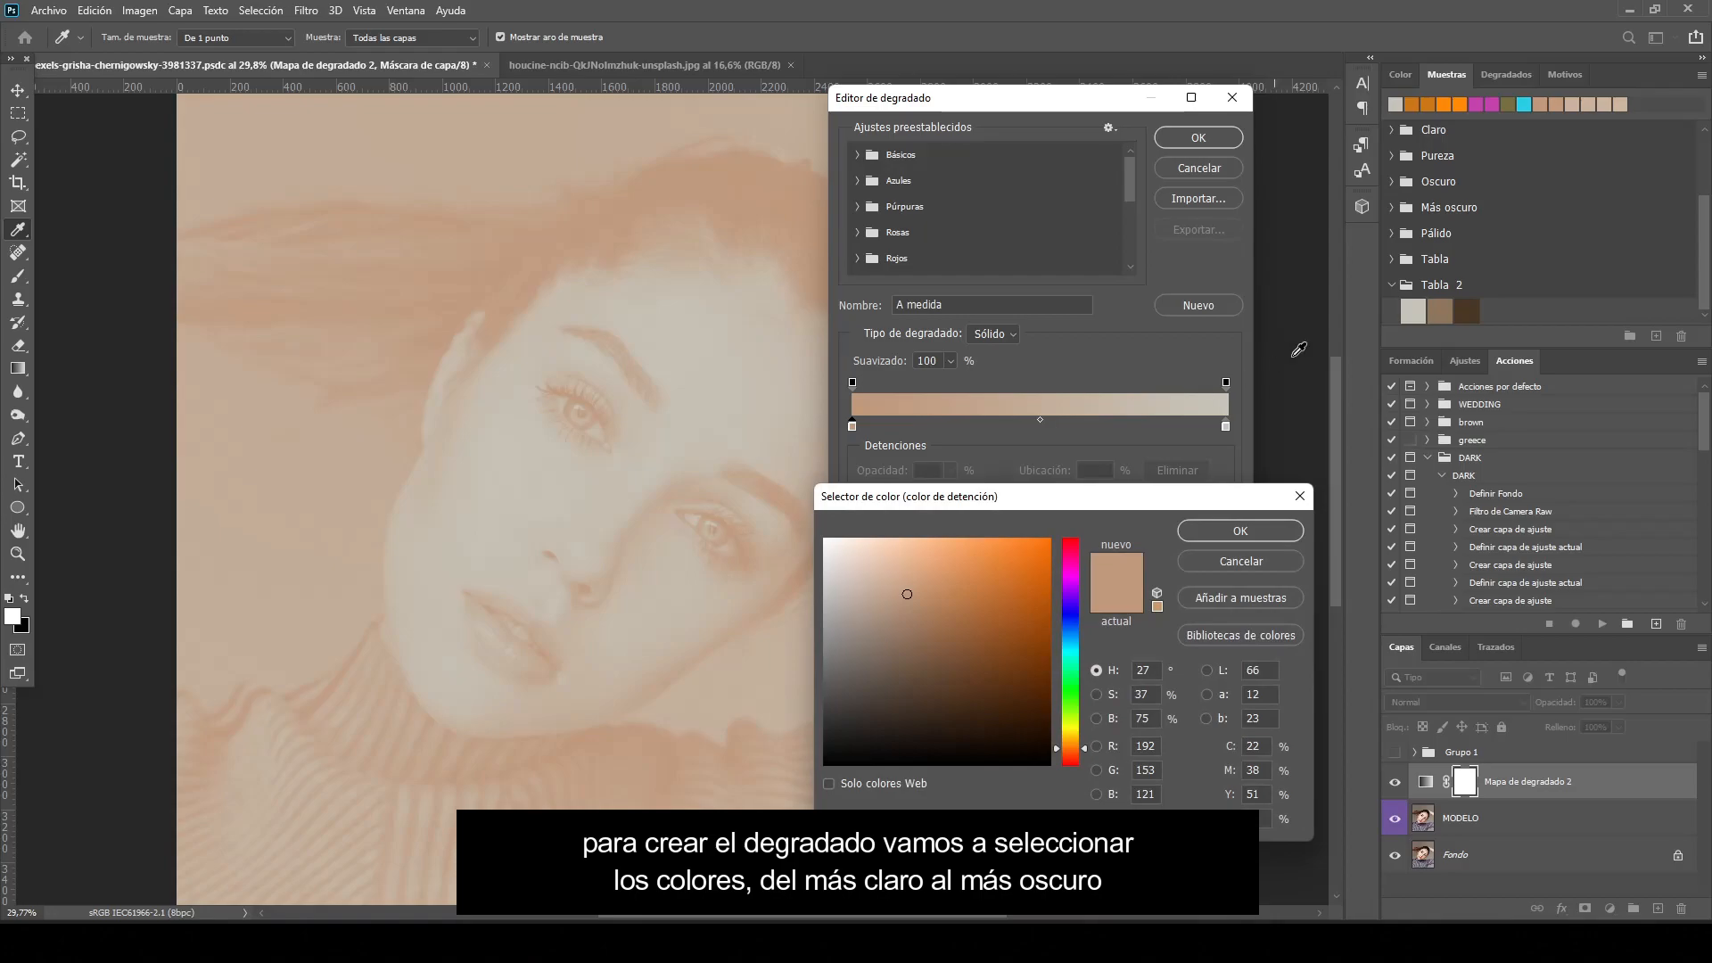
left_click(1462, 311)
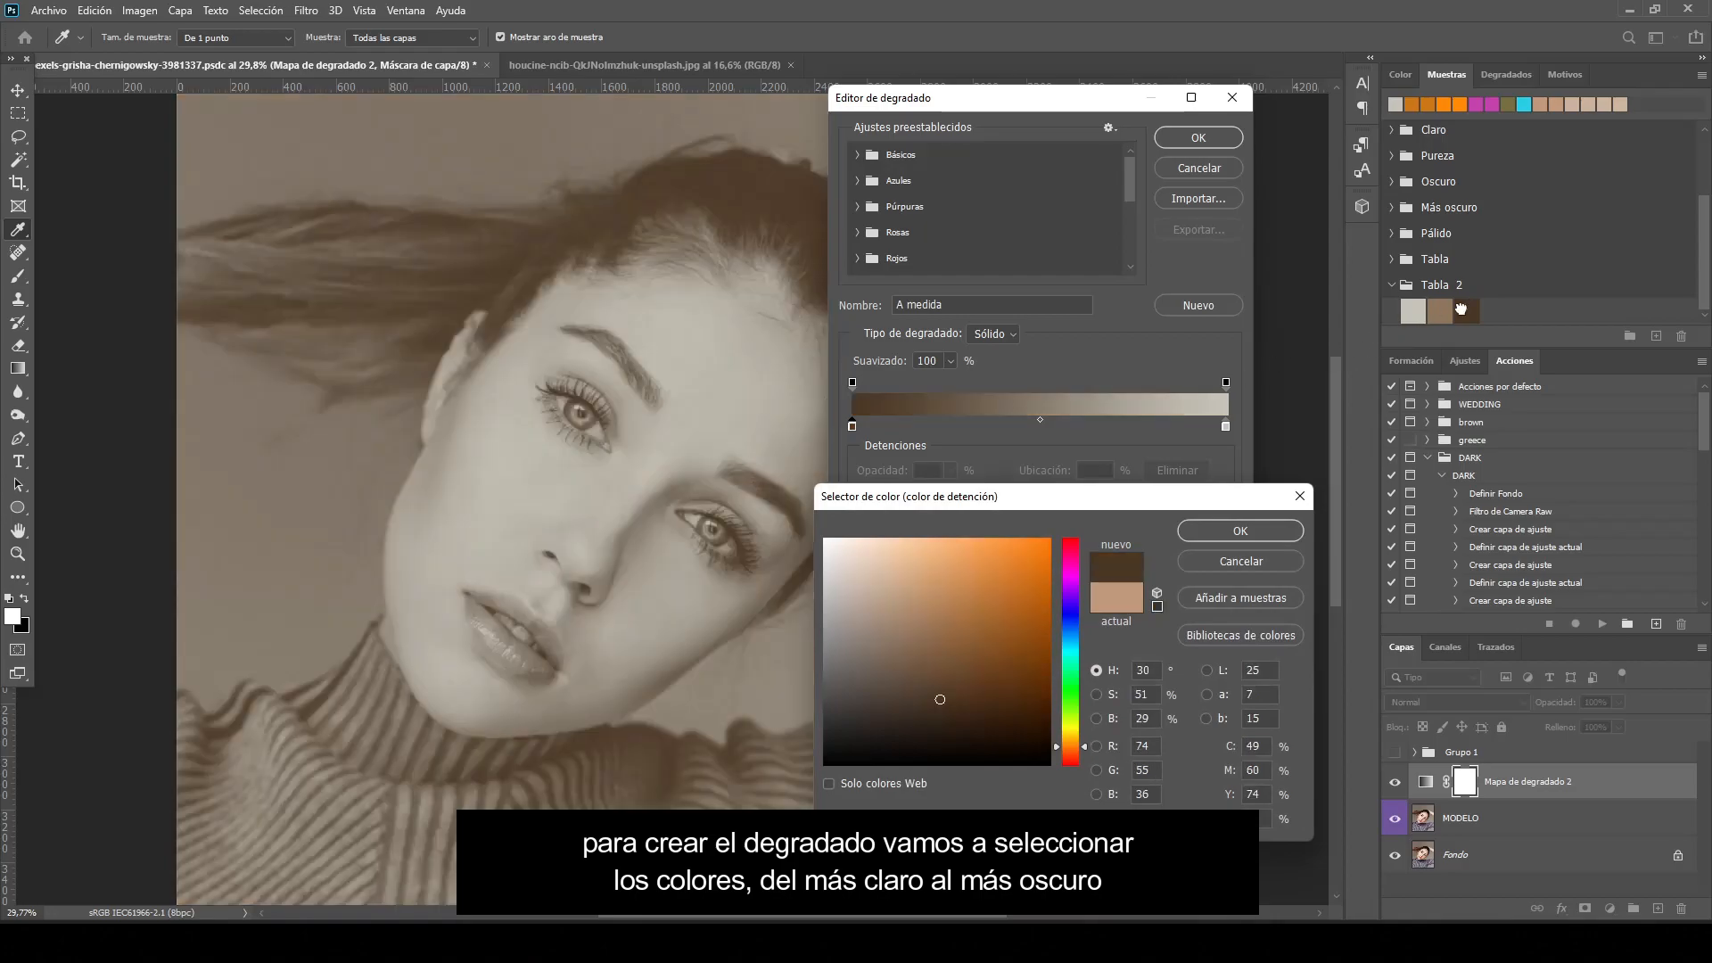
left_click(1241, 533)
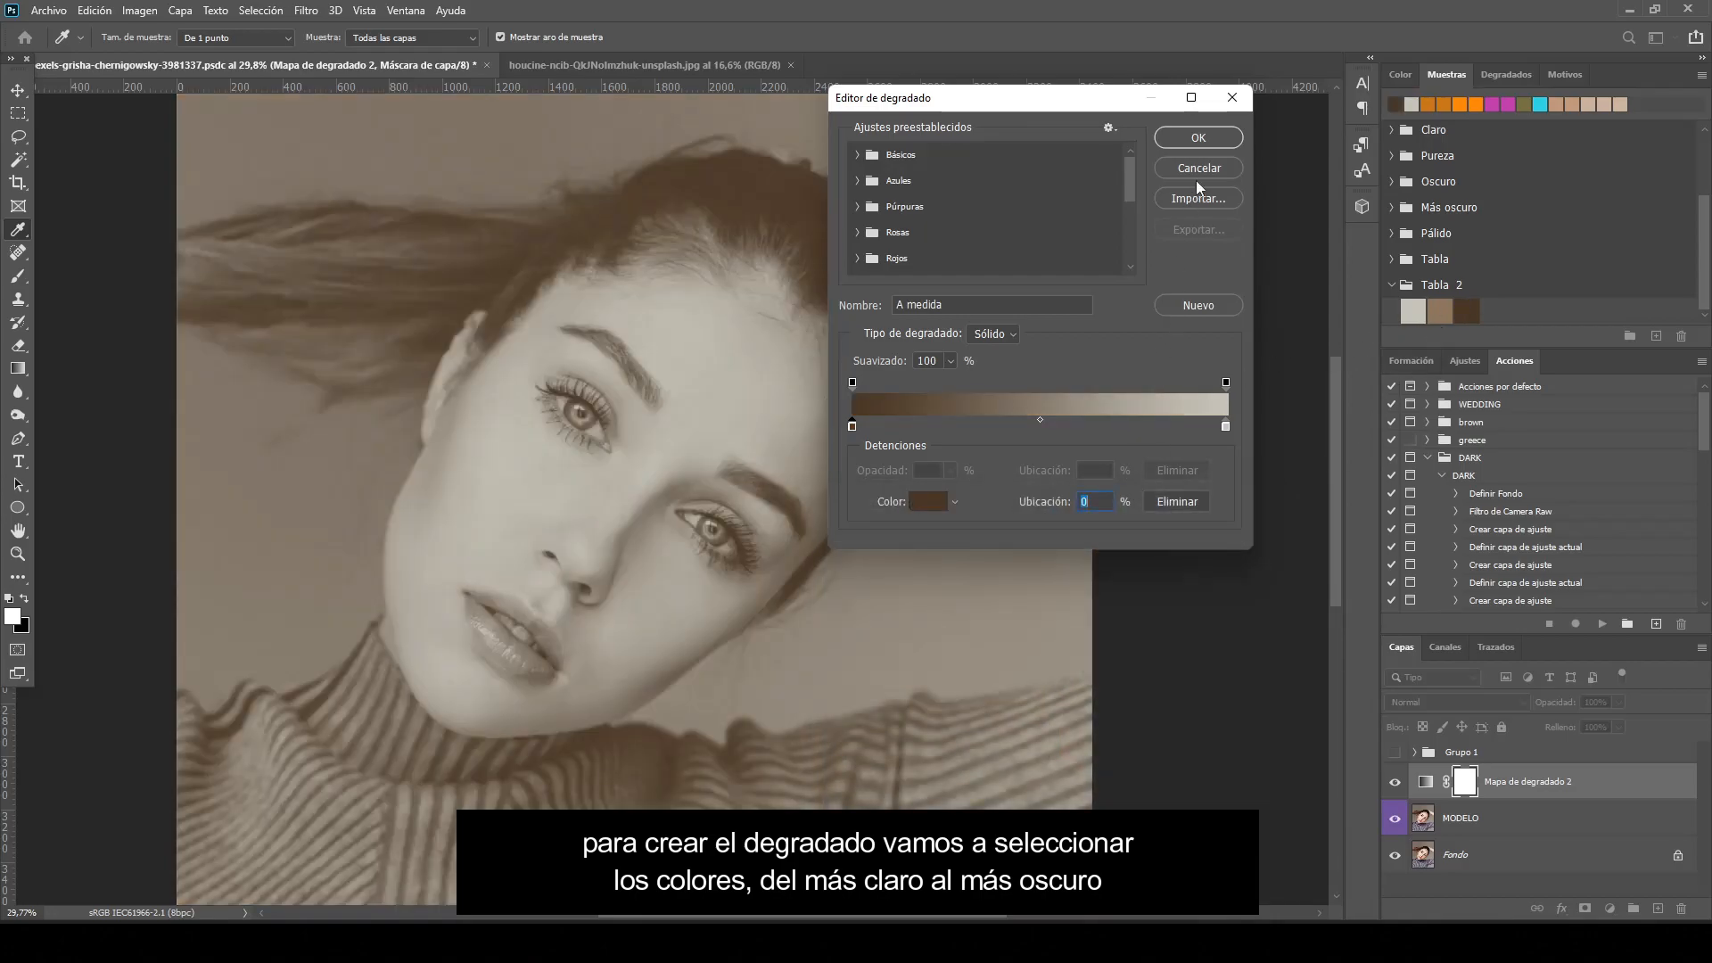
left_click(1204, 140)
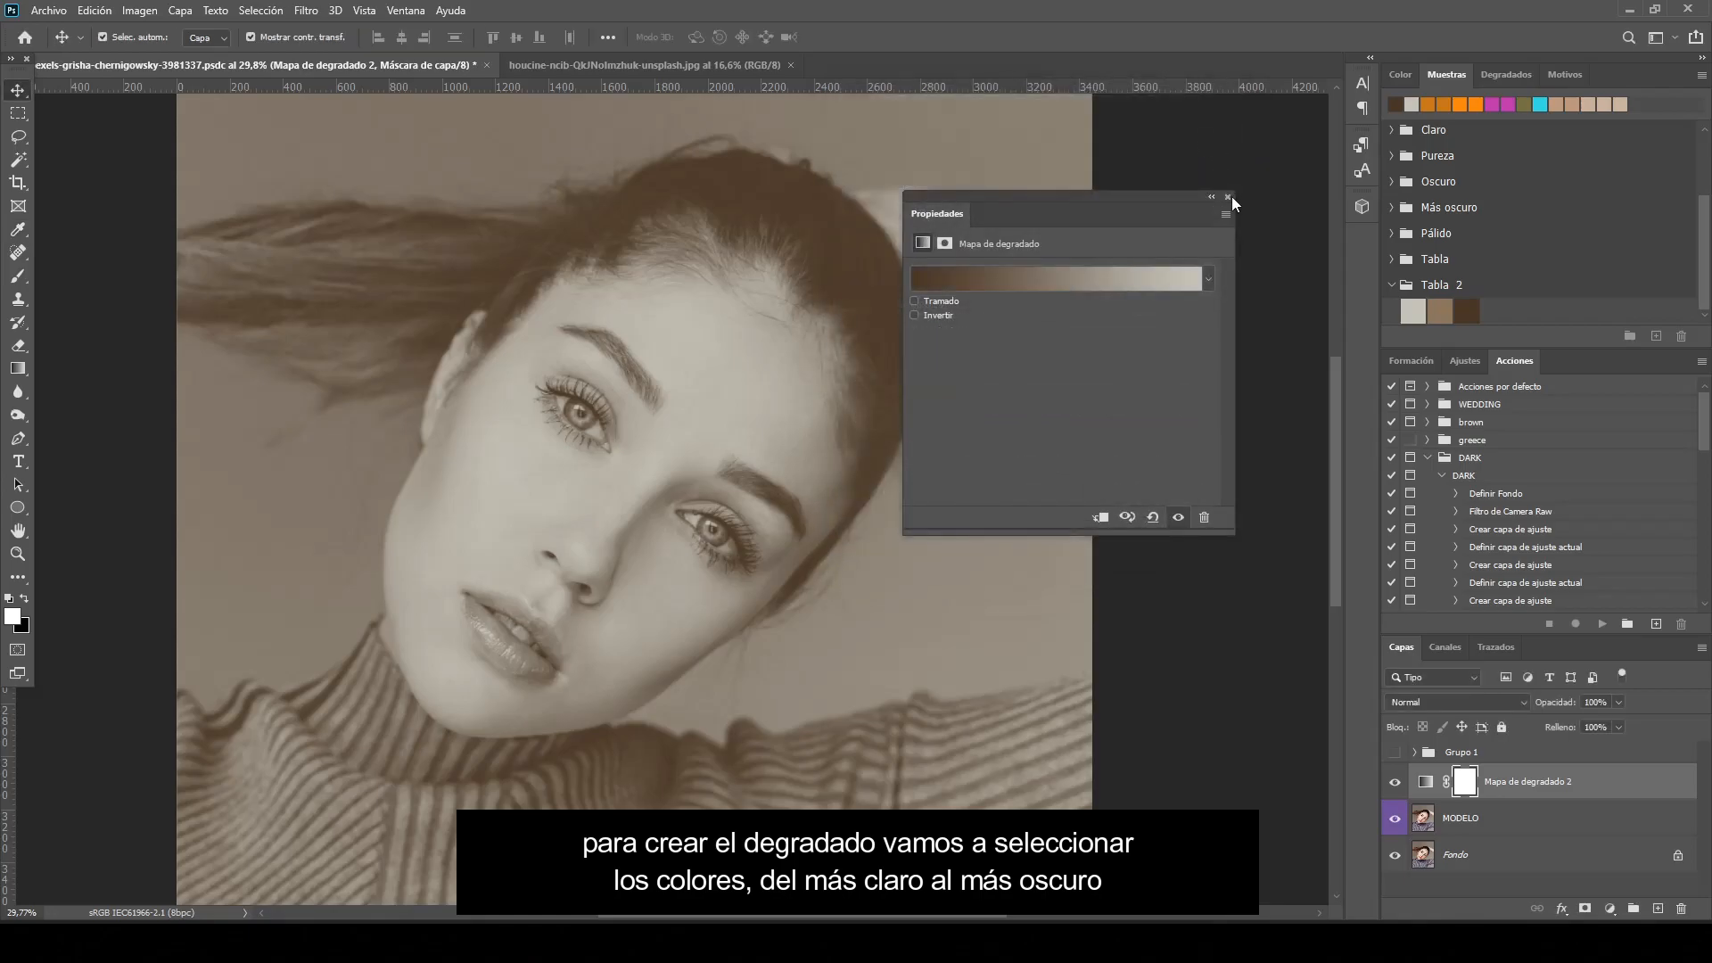
Set the gradient map layer's blend mode to Luz suave
left_click(1427, 703)
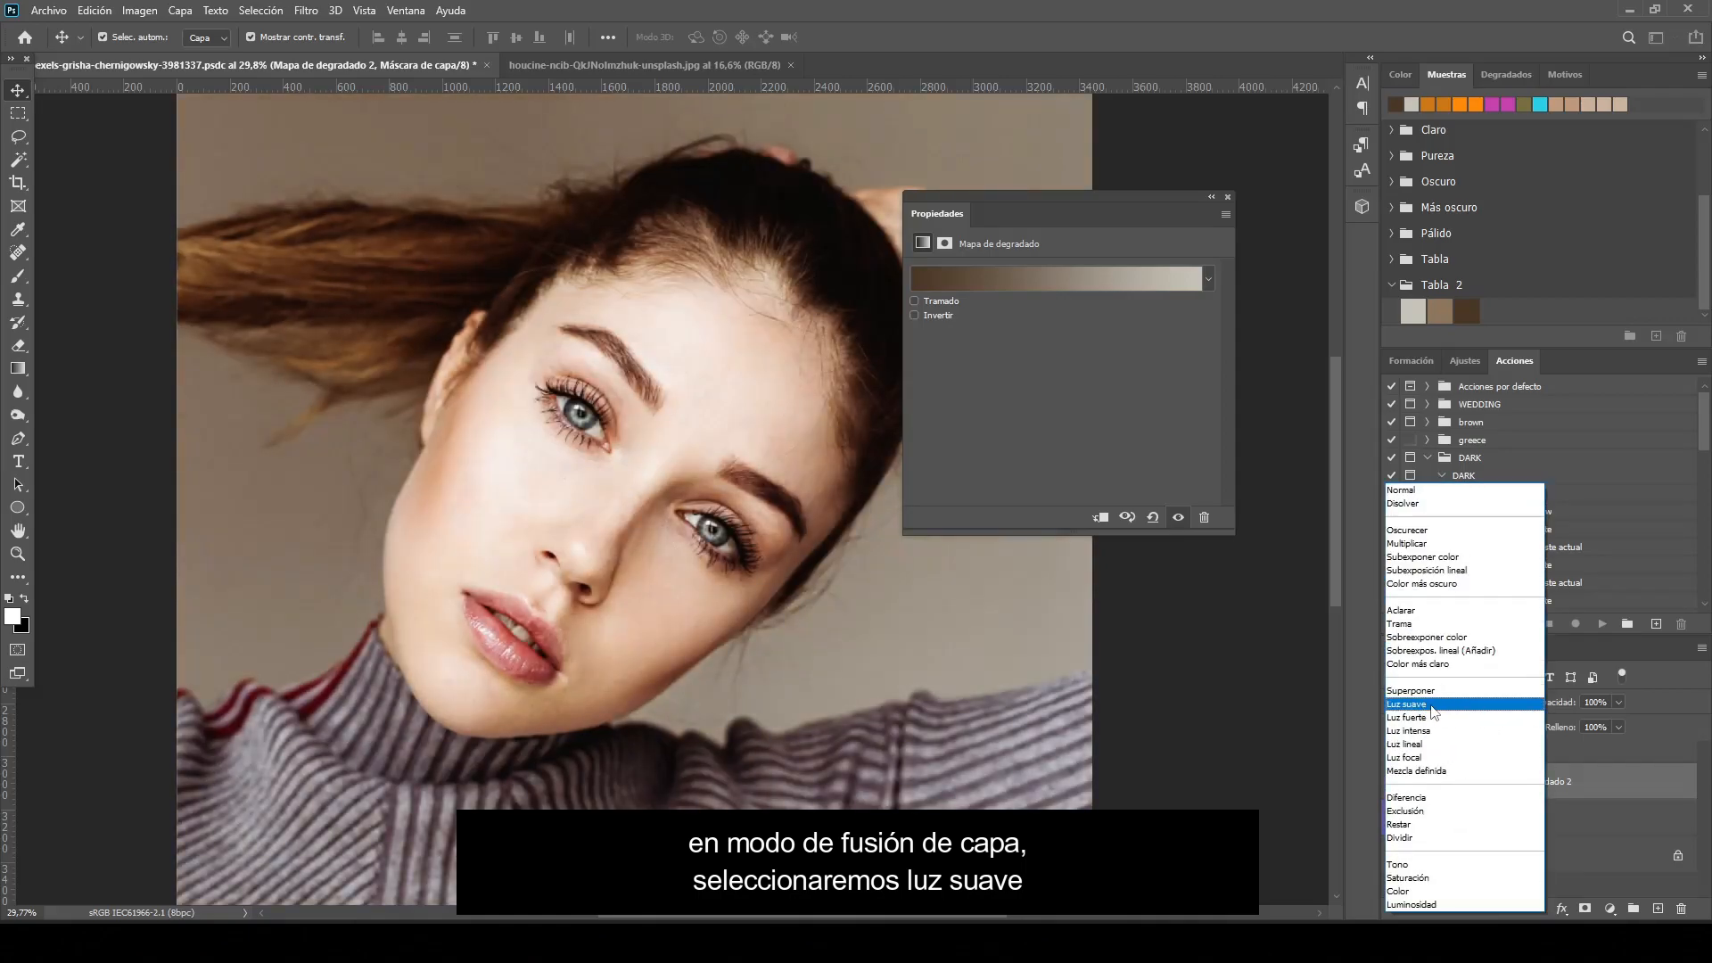
left_click(1430, 705)
Try the Tabla 2 swatches on the gradient map's highlight end and apply the medium brown one
left_click(1180, 281)
left_click(1225, 428)
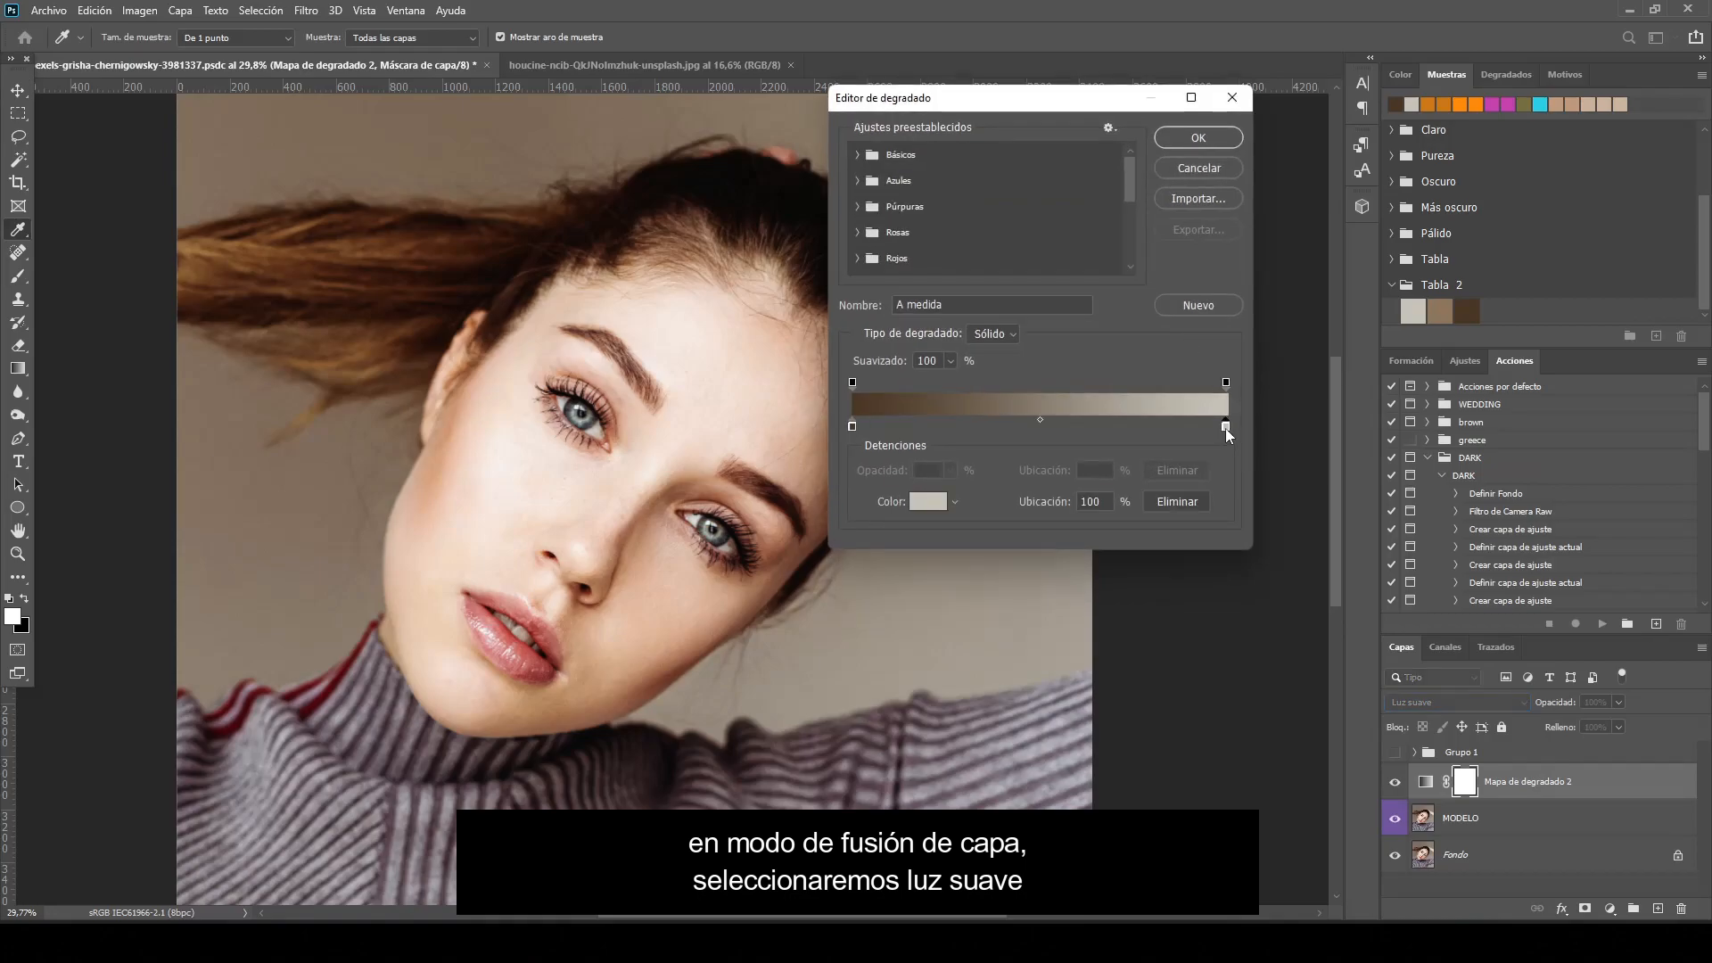
double_click(1225, 428)
left_click(1440, 311)
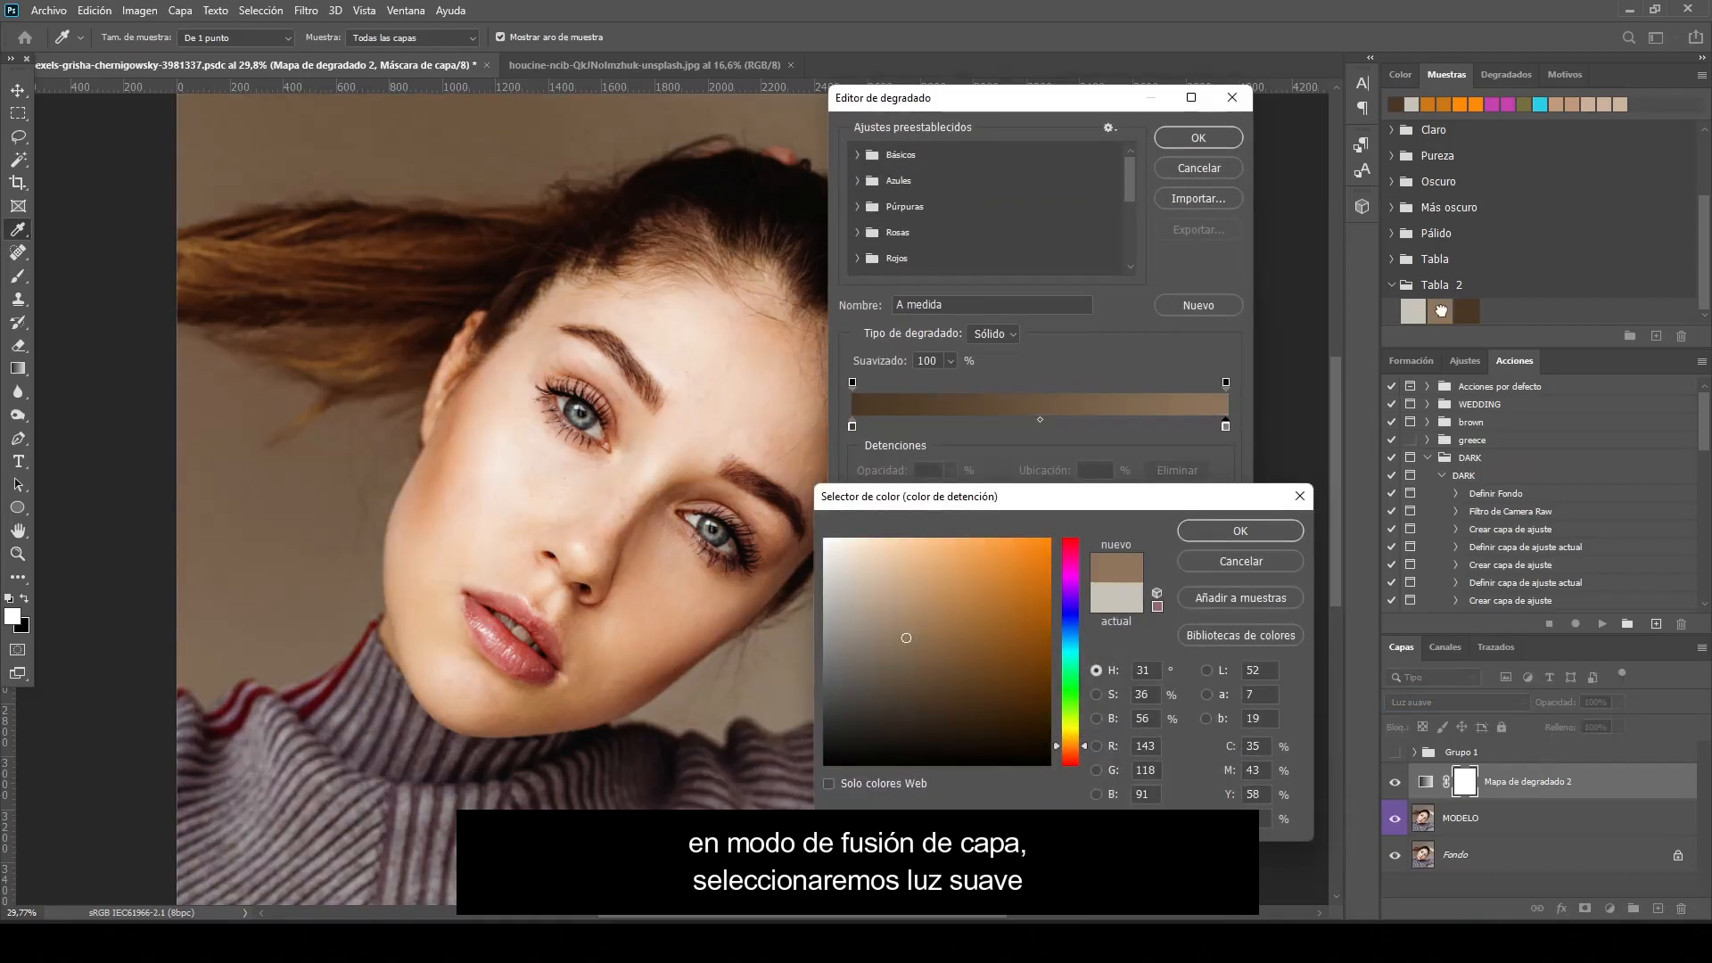
left_click(1413, 311)
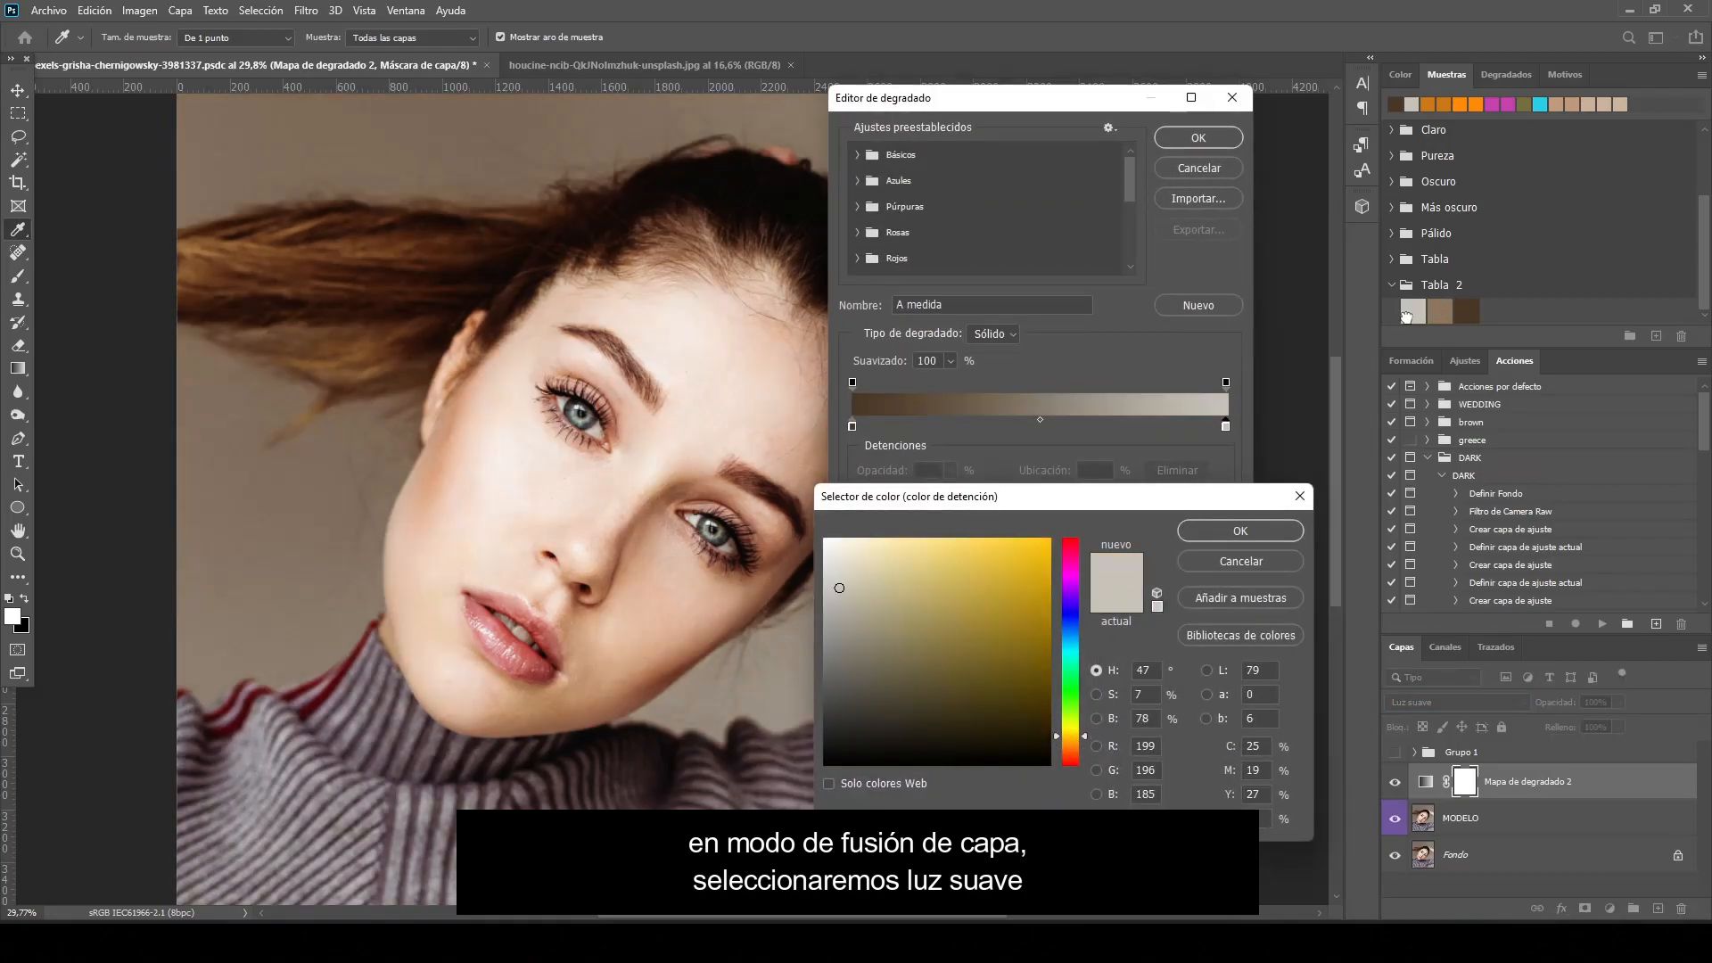
left_click(1442, 309)
left_click(1467, 311)
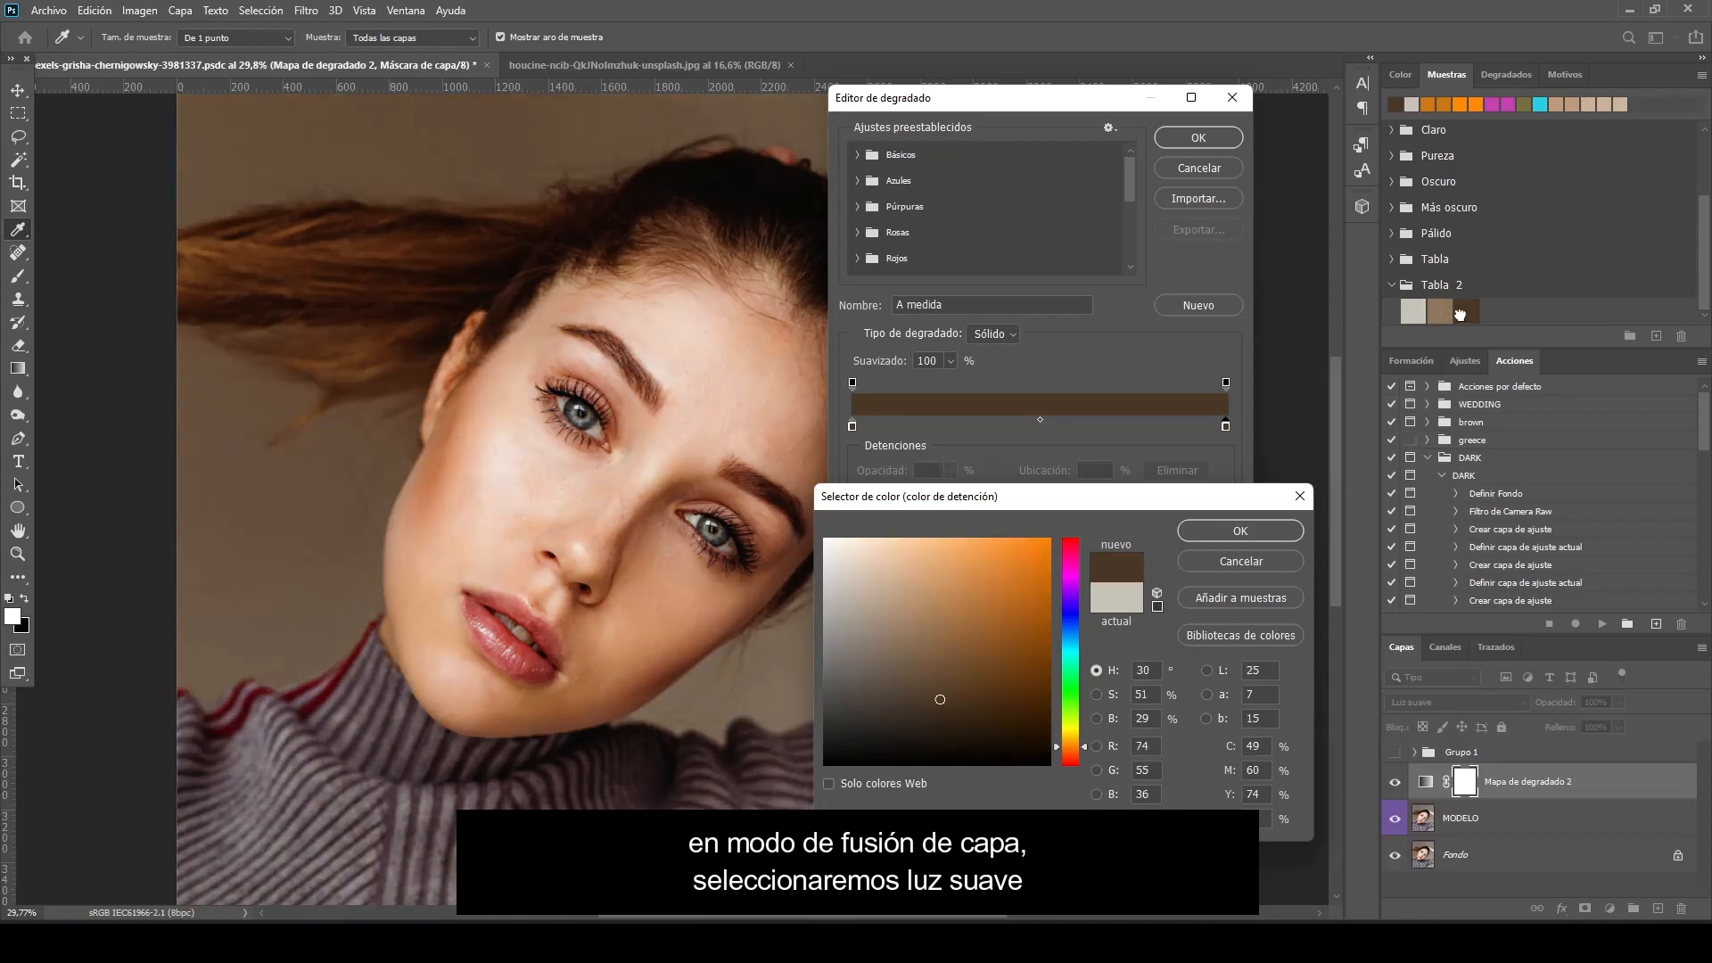
left_click(1439, 311)
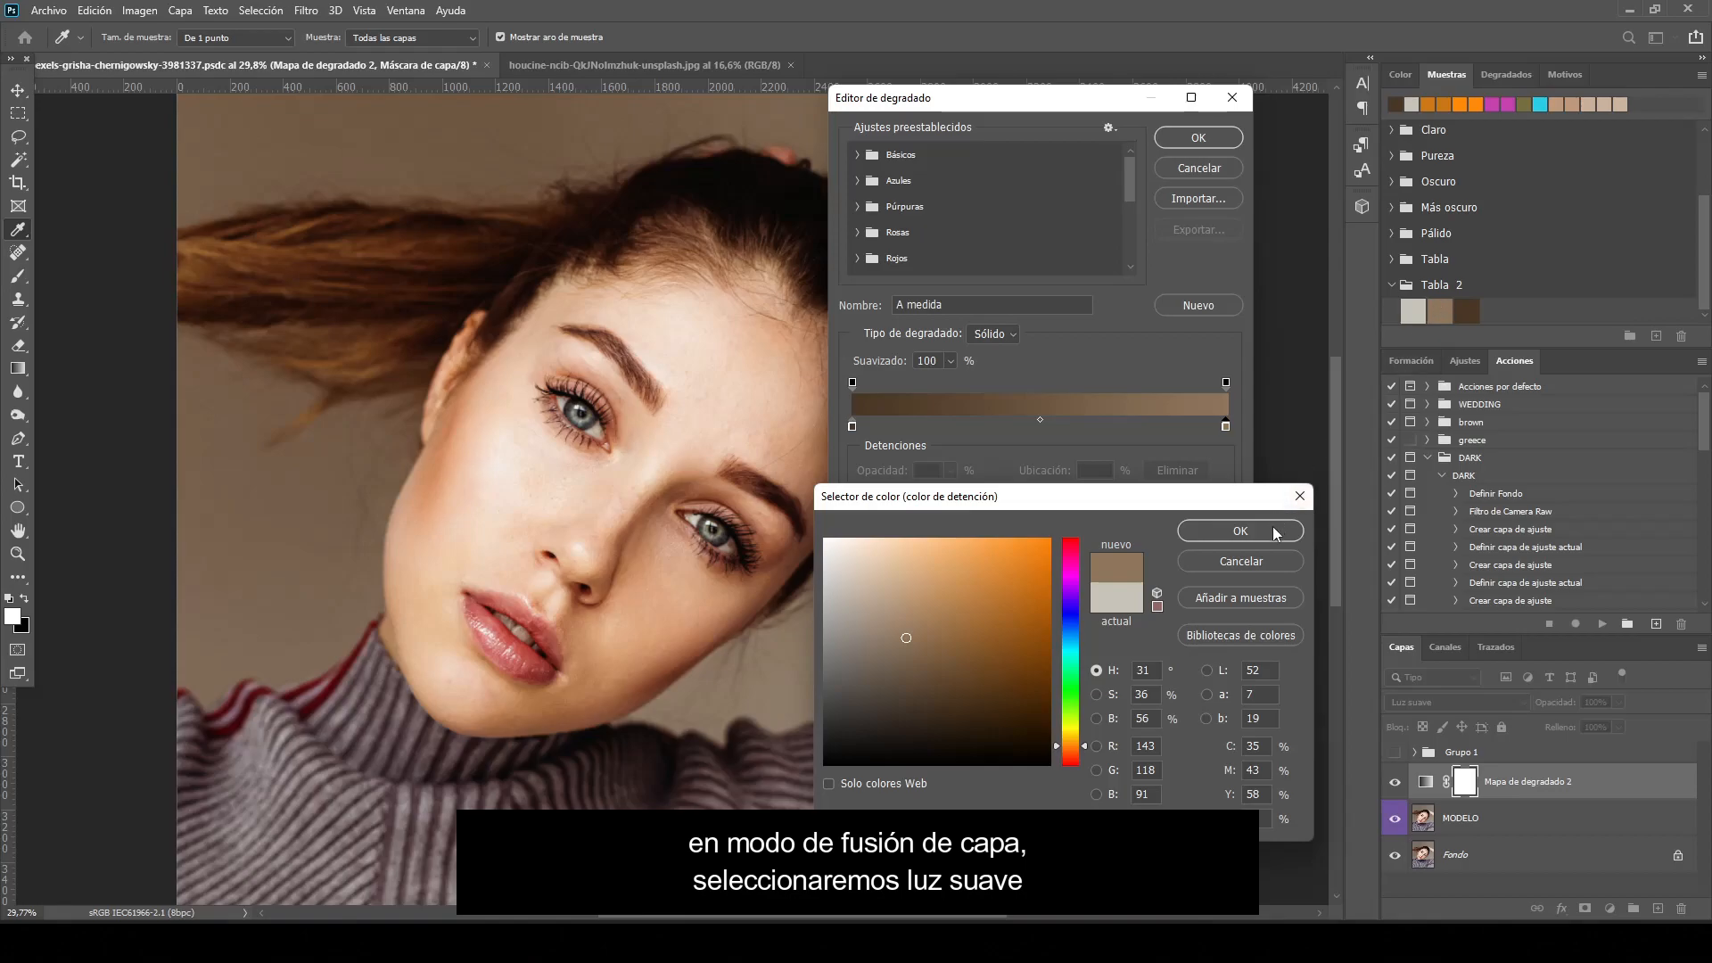
left_click(1240, 531)
left_click(1199, 138)
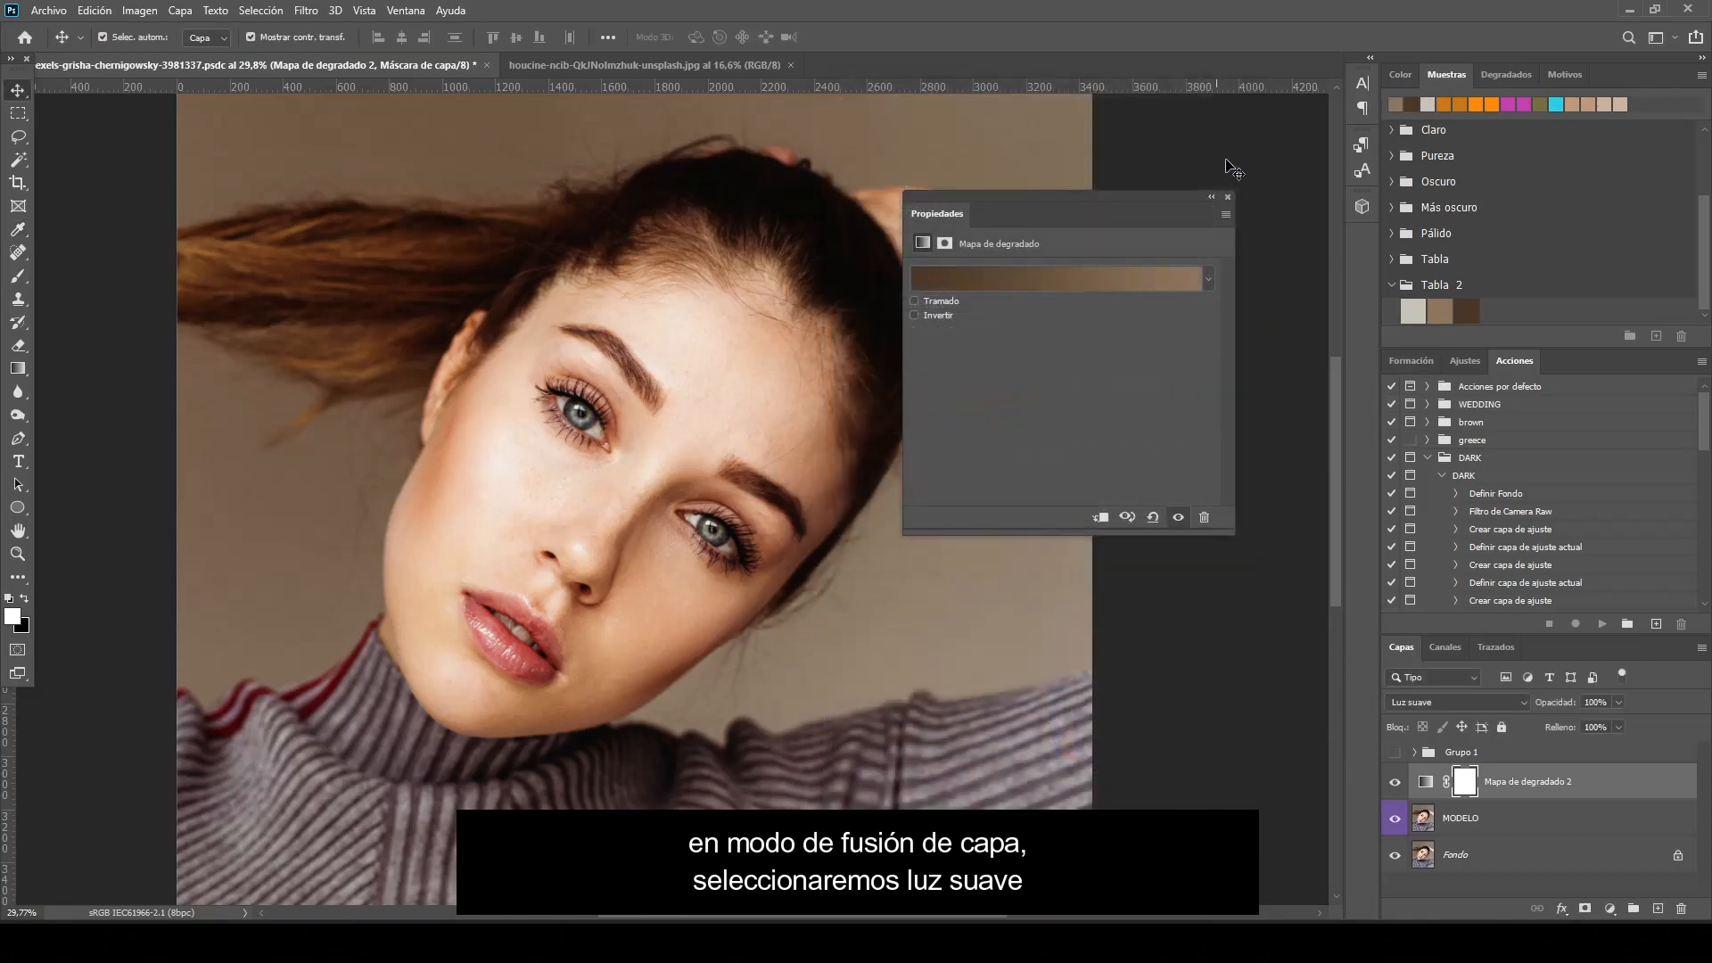
left_click(1227, 197)
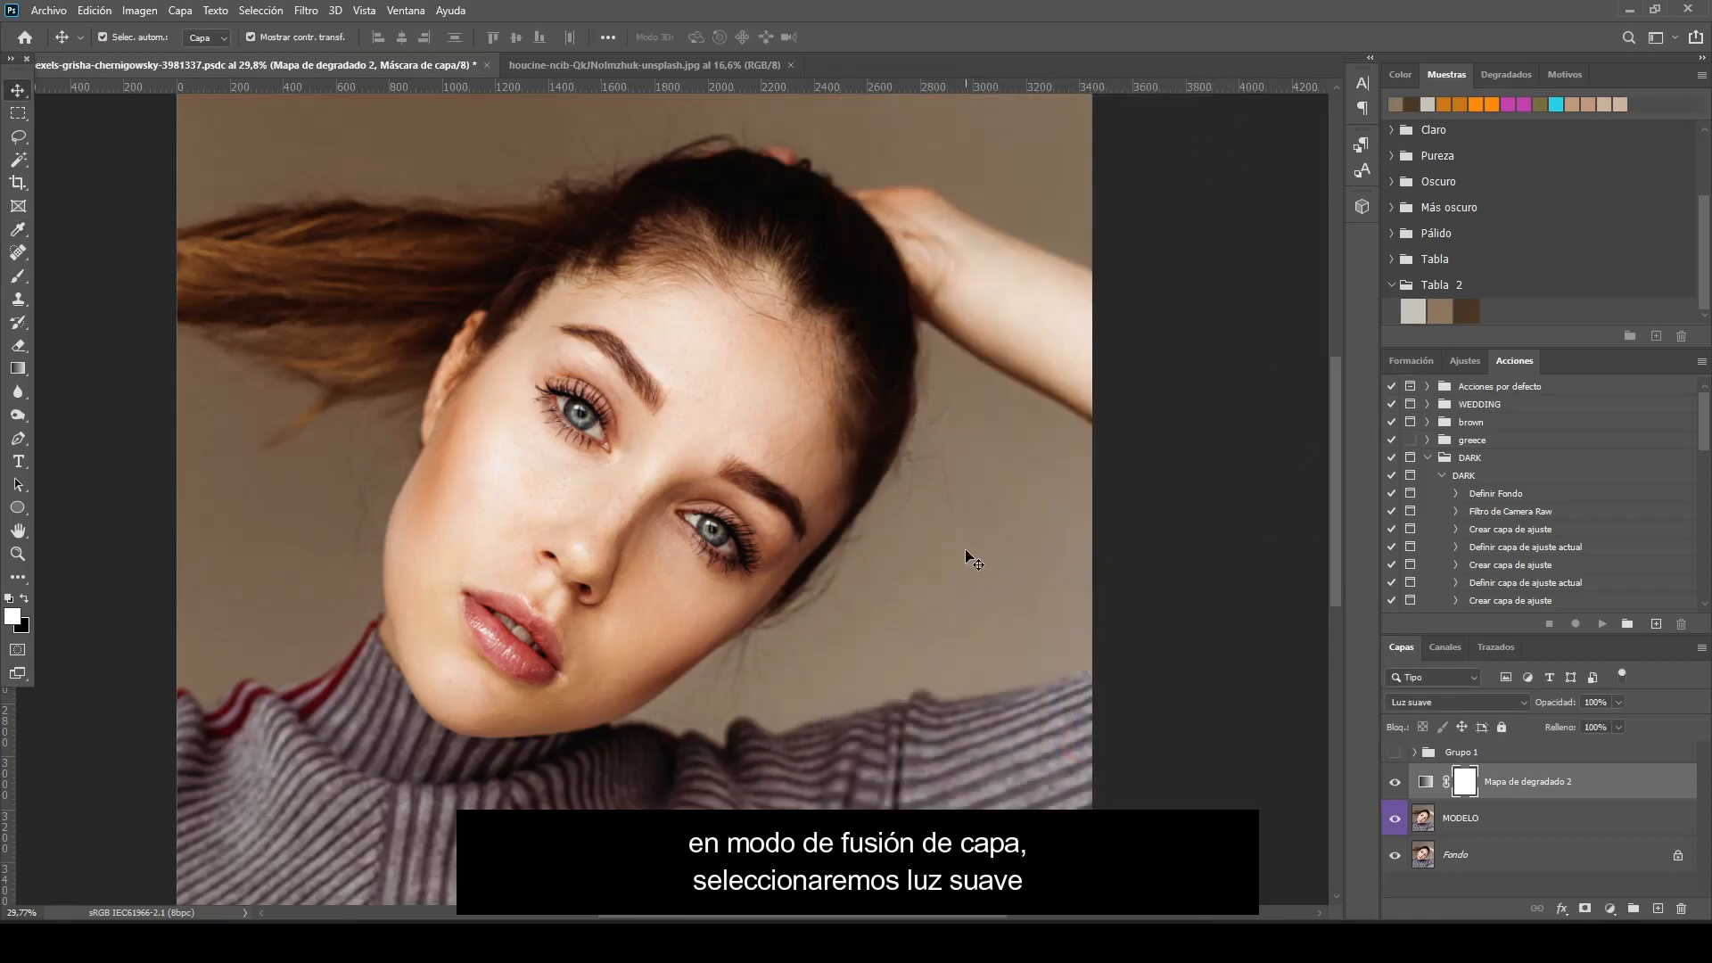
Compare the model photo with and without the gradient map layer, then examine the face up close
left_click(1395, 782)
left_click(1395, 782)
left_click(1395, 782)
left_click(1395, 782)
left_click(1395, 782)
left_click(1396, 781)
scroll(640, 654, "up", 2)
scroll(640, 655, "up", 1)
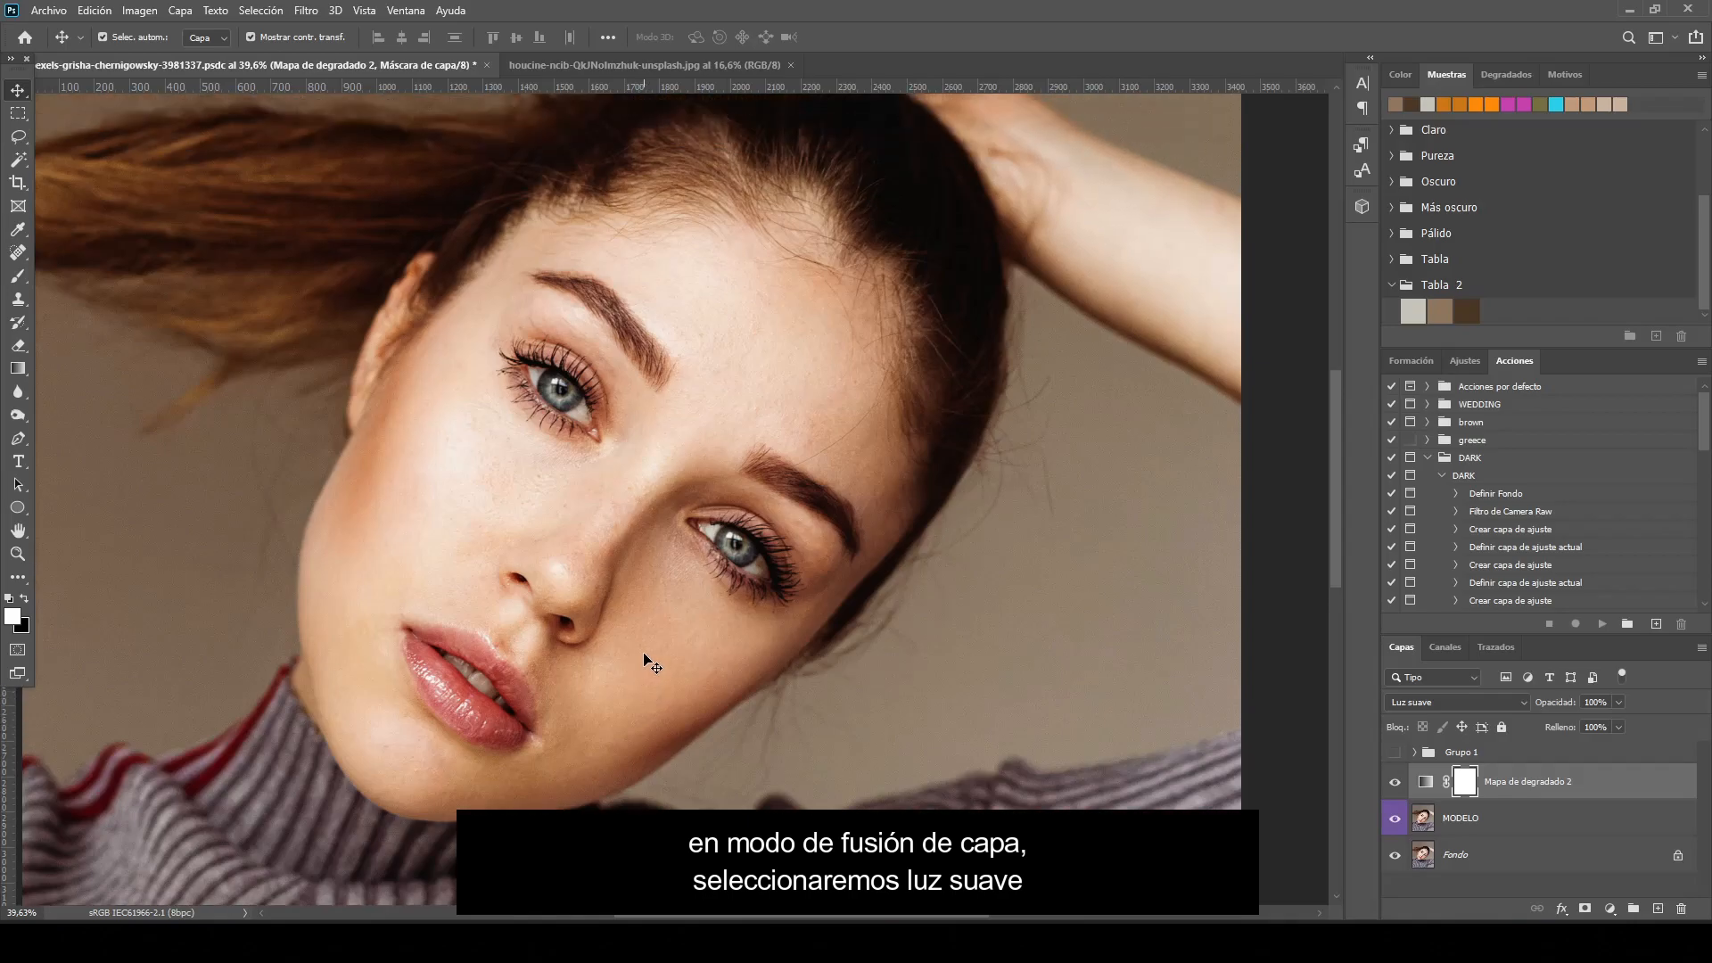
Select the MODELO layer and arrange both photos side by side in the Vertical de 2 hojas layout, with the model's face in view
left_click(1466, 825)
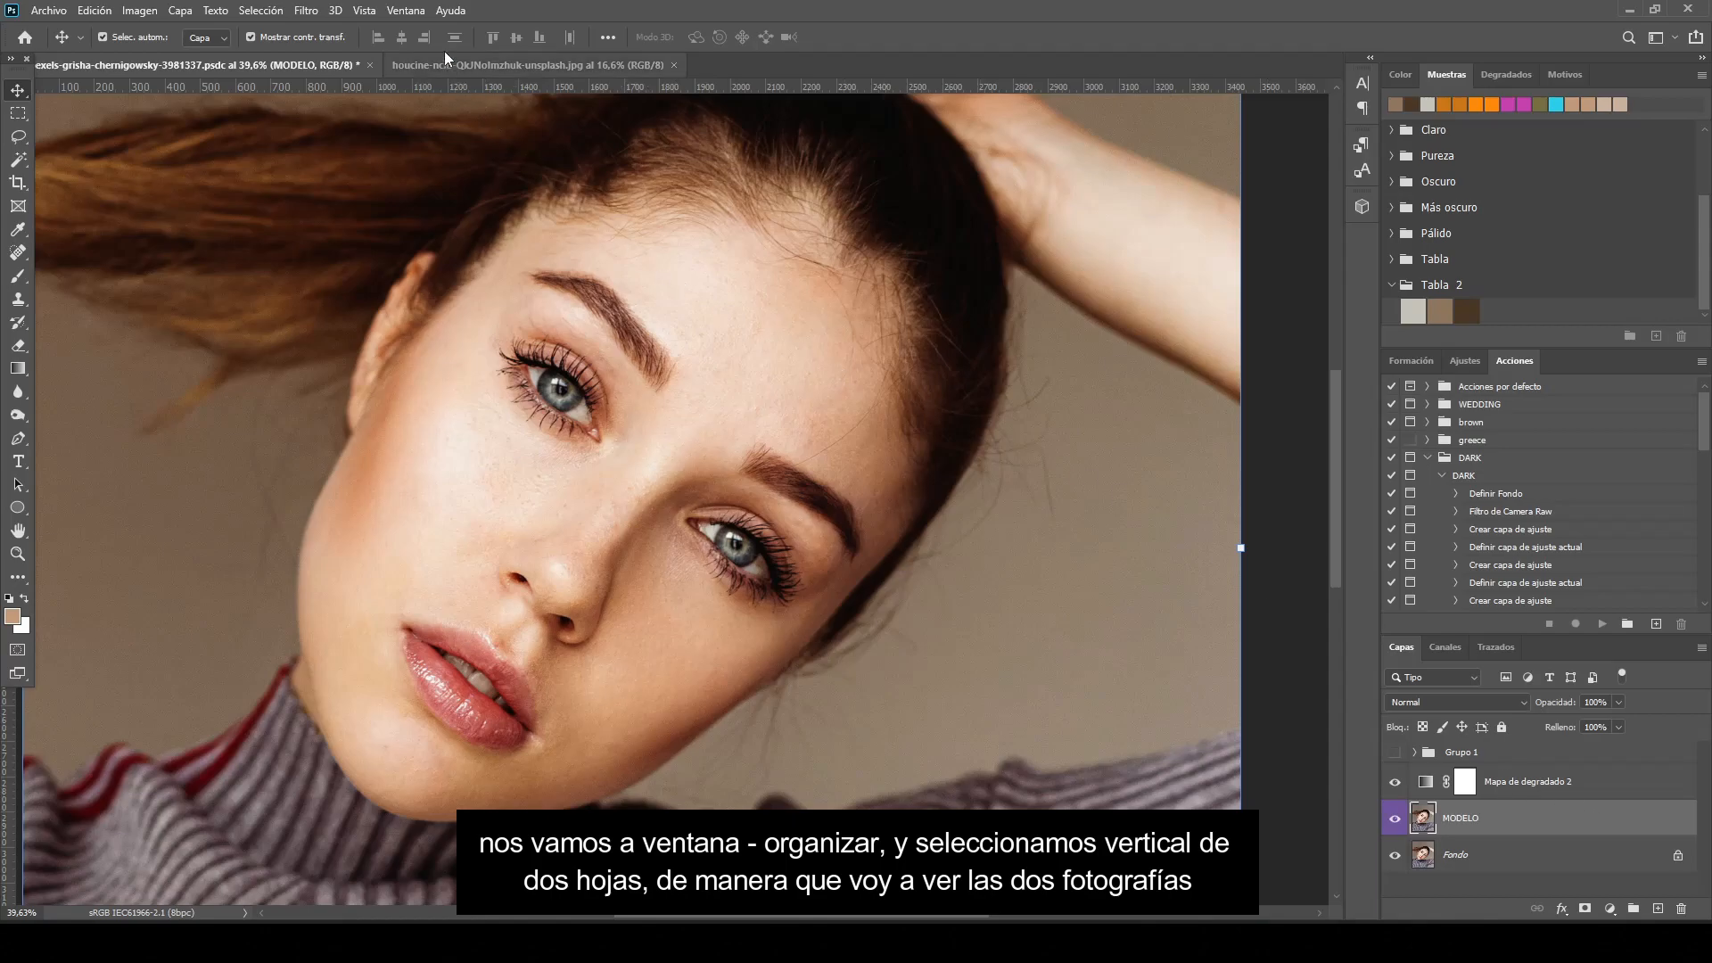
left_click(406, 10)
mouse_move(429, 31)
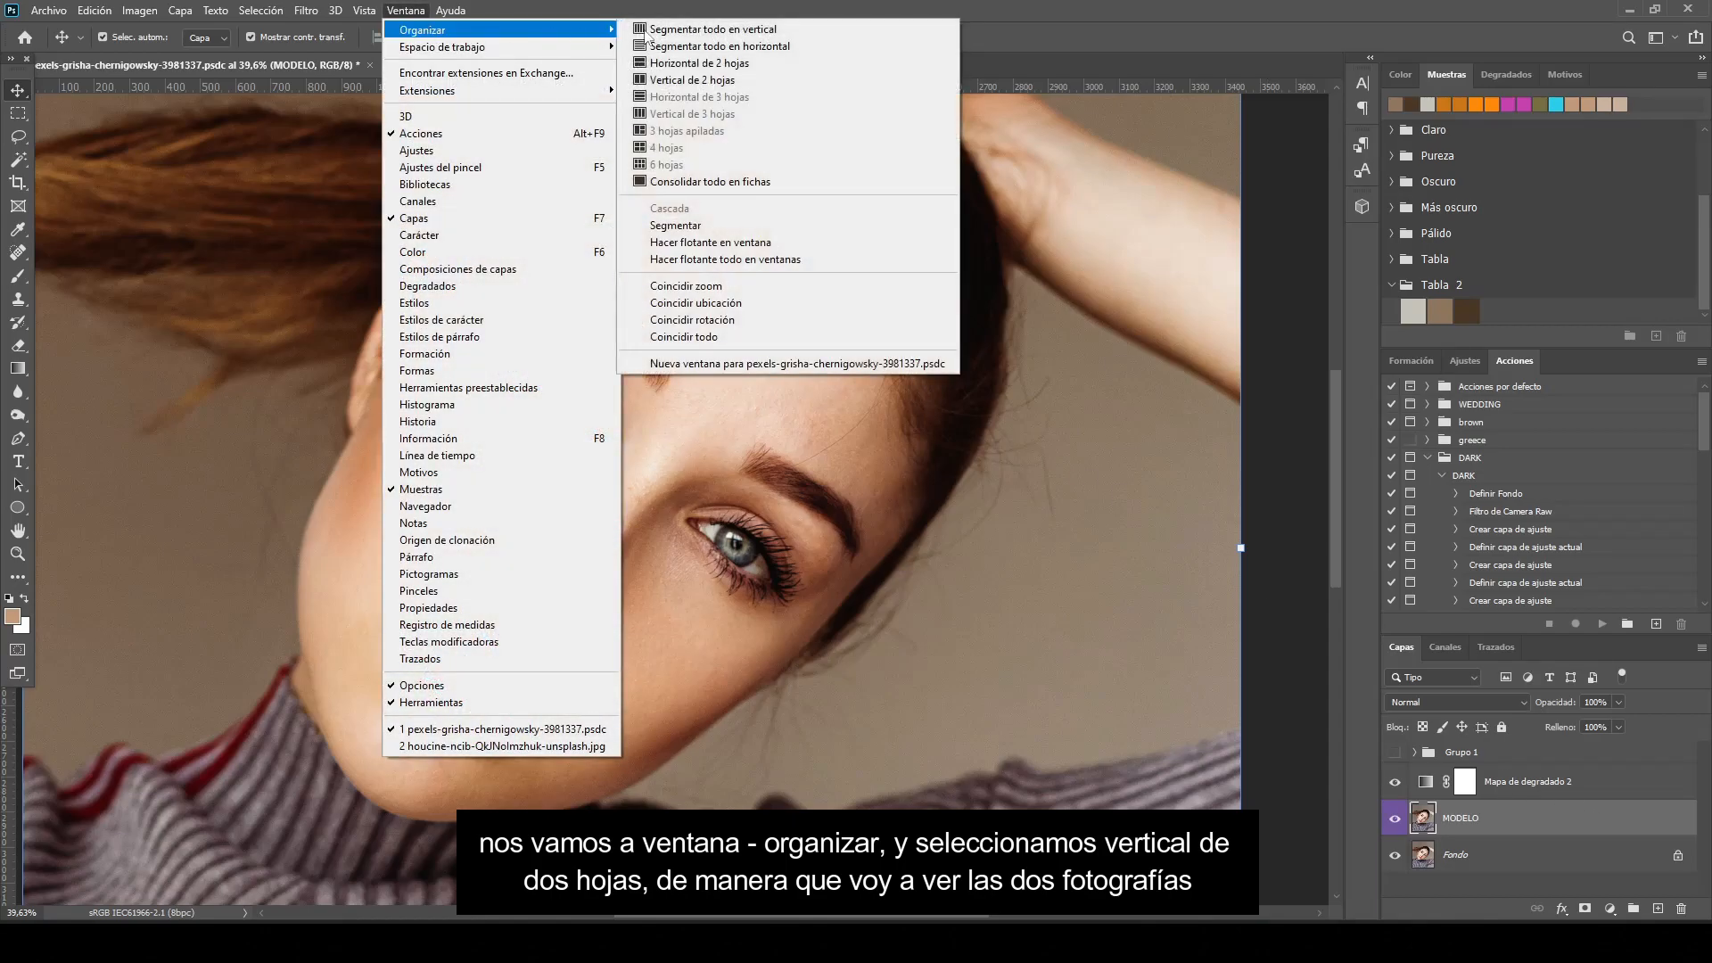
left_click(714, 79)
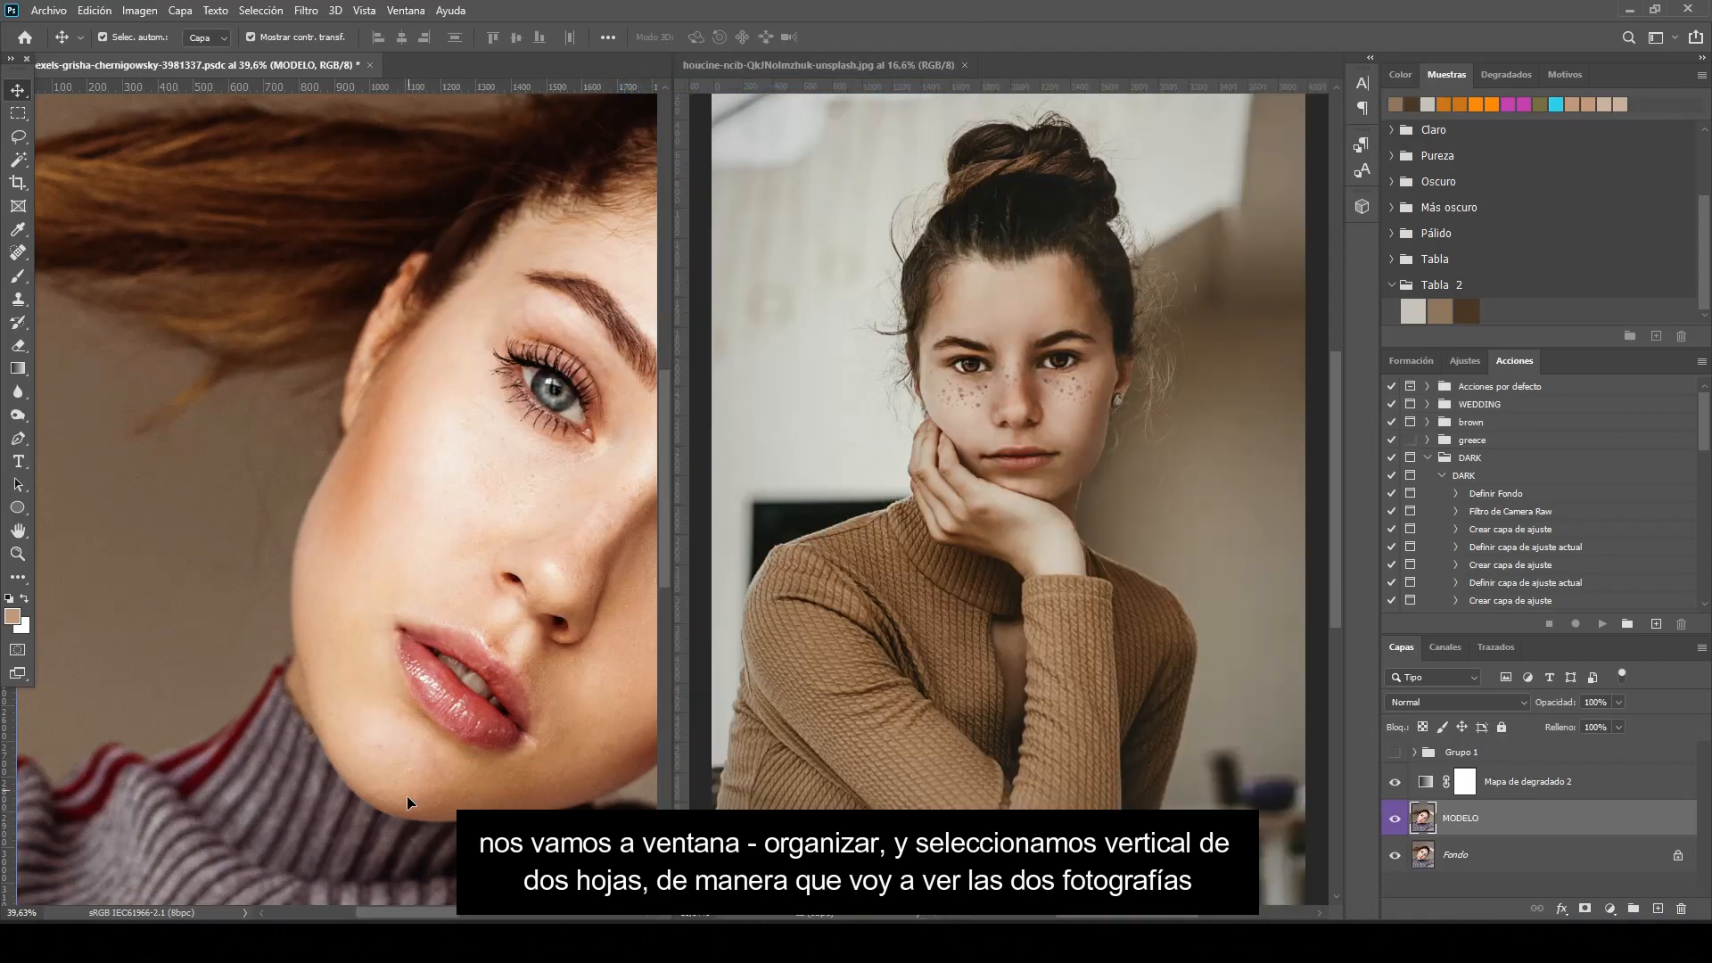
left_click_drag(425, 916, 458, 918)
scroll(334, 633, "down", 4, "alt")
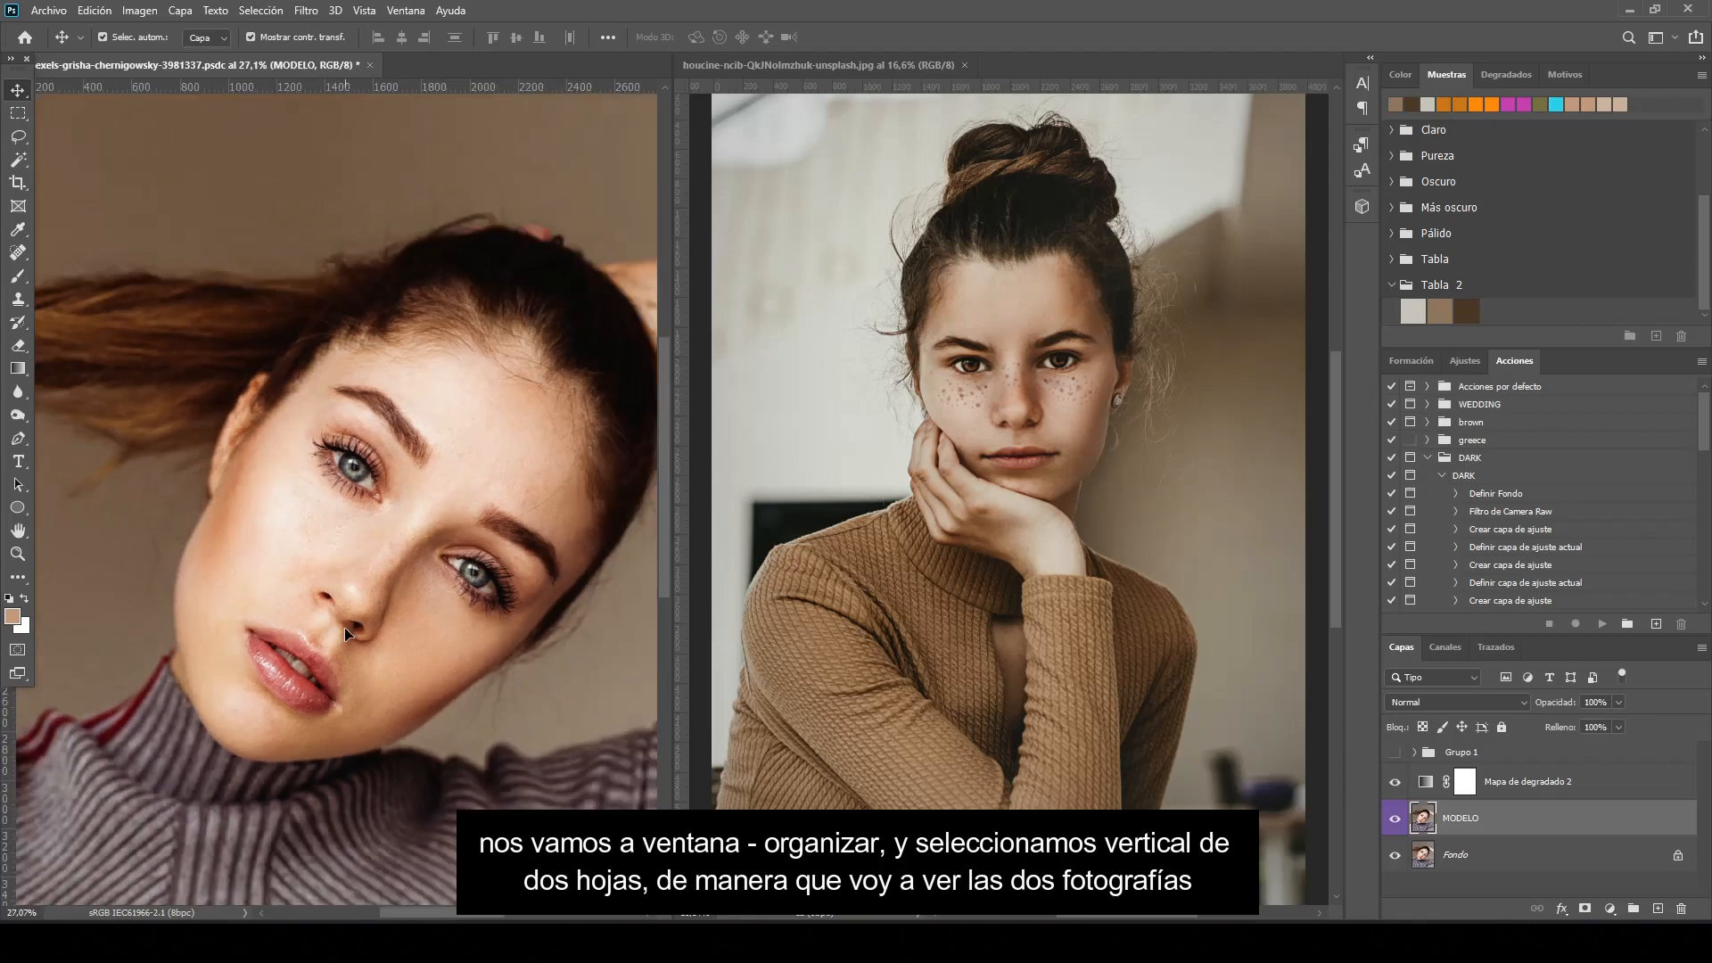
scroll(344, 628, "down", 3)
scroll(348, 622, "right", 3)
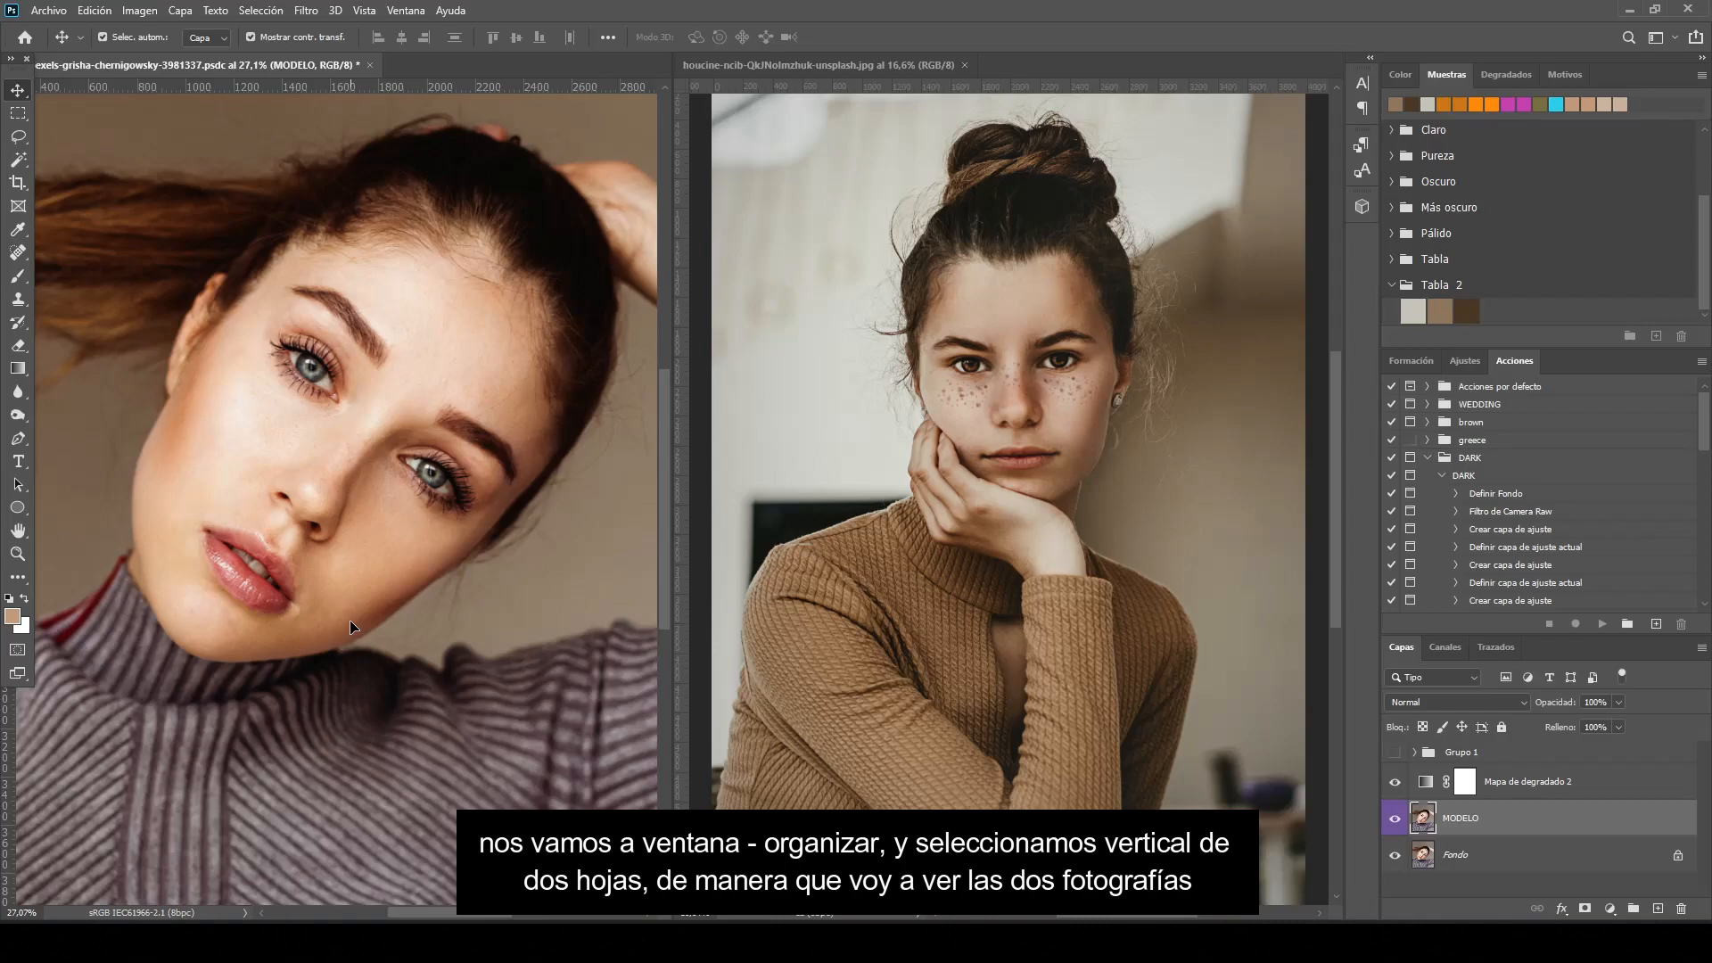
Recolour the gradient map's highlight end with the light grey swatch and its shadow end with the medium brown swatch from Tabla 2
double_click(1426, 782)
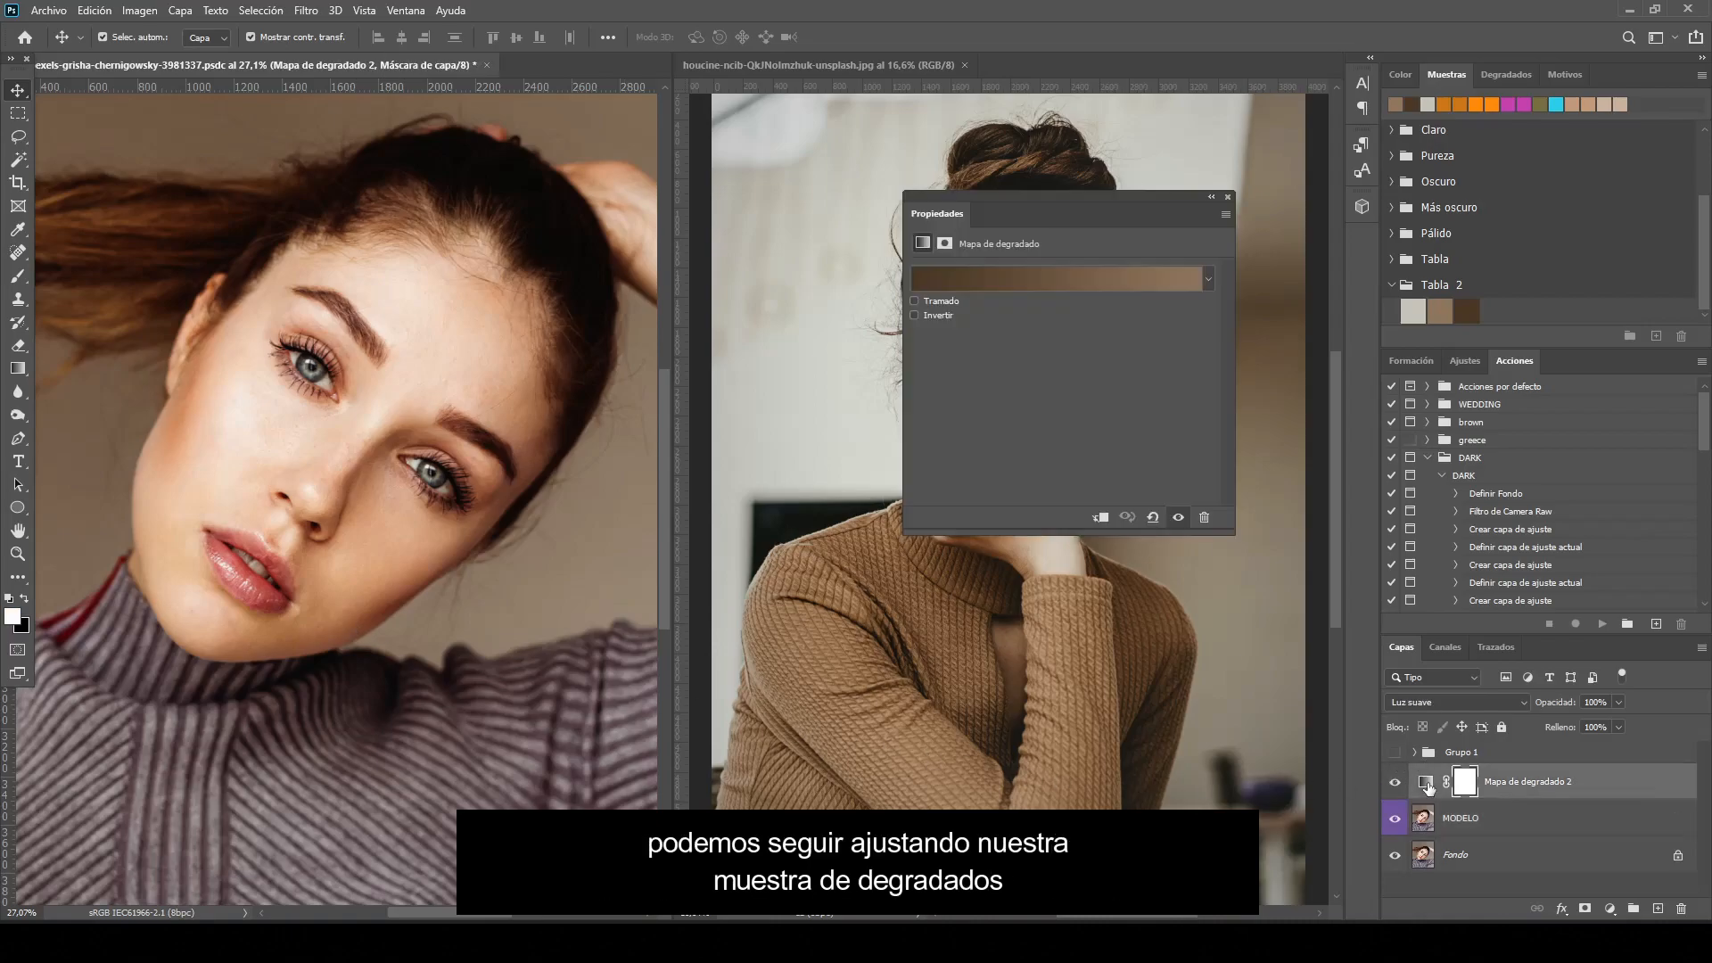
left_click(1171, 284)
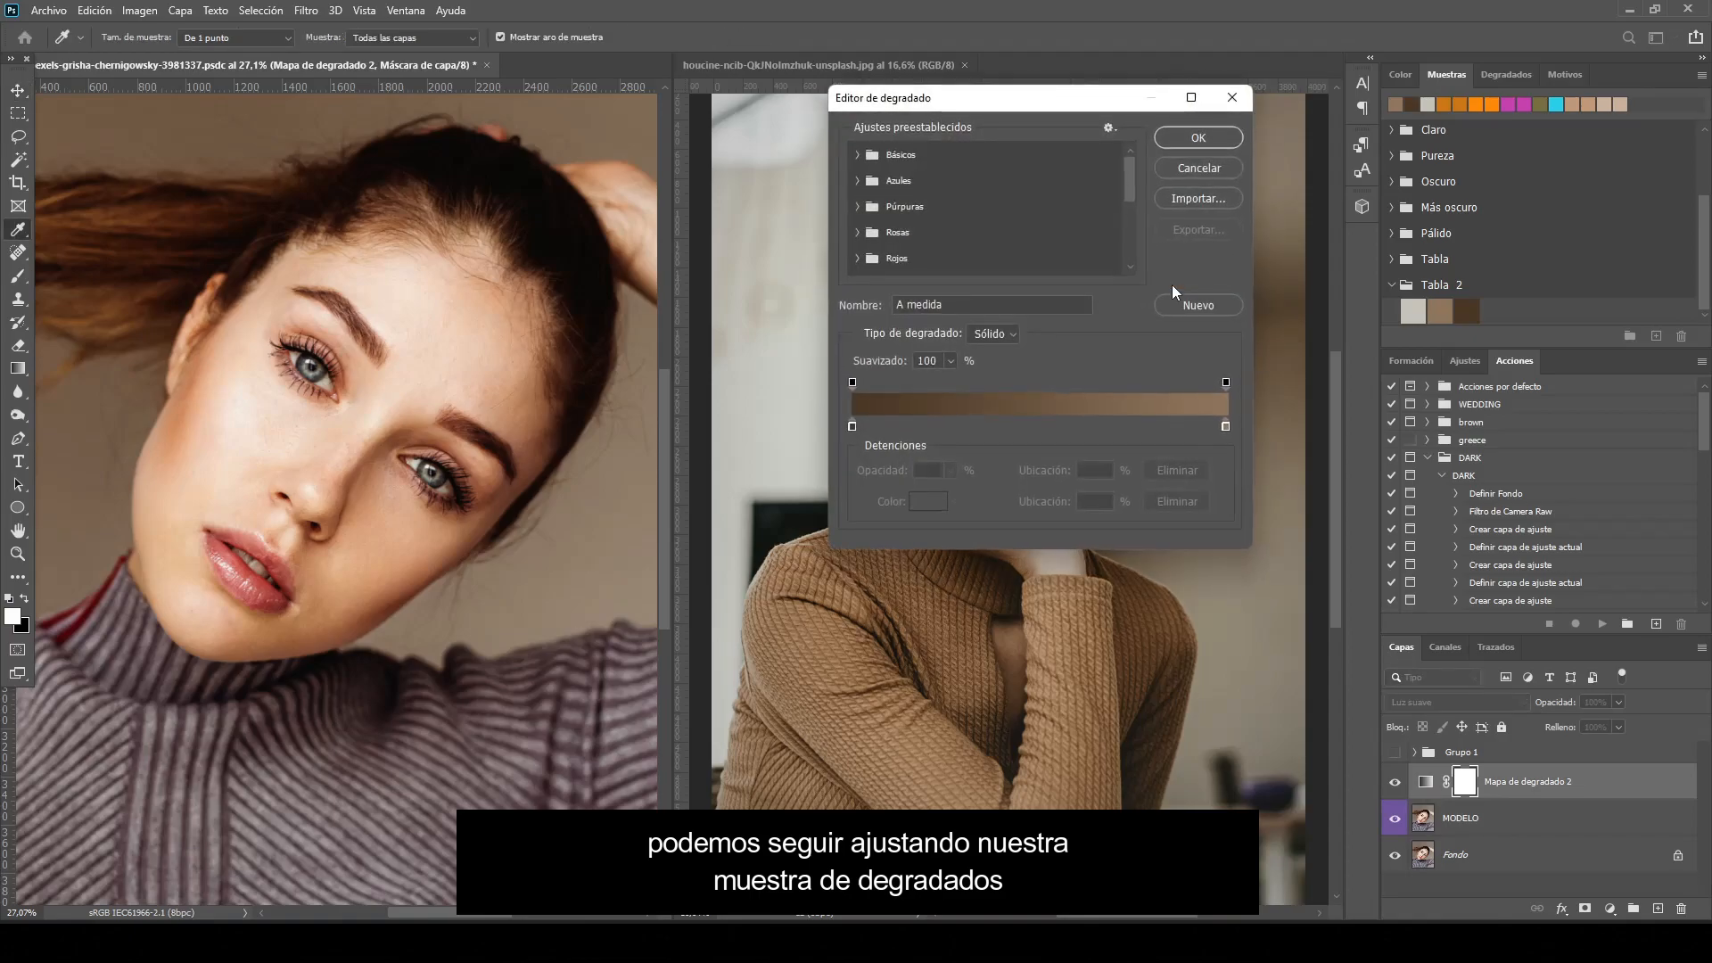
double_click(1225, 426)
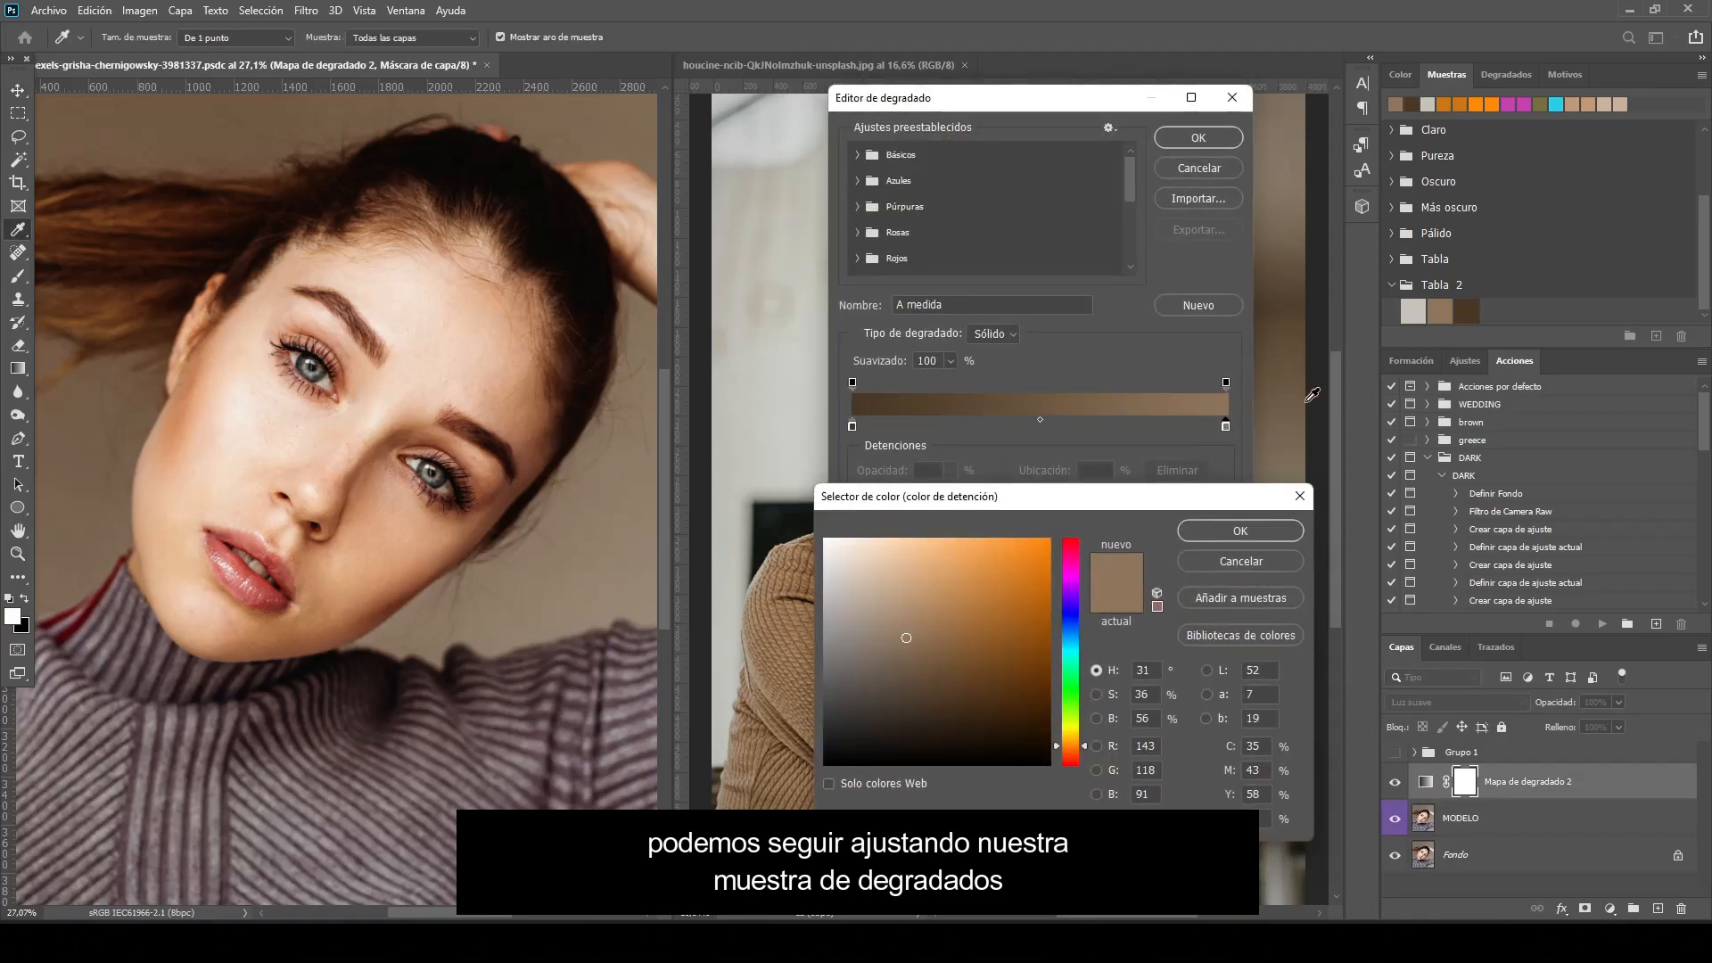
left_click(1413, 310)
left_click(1240, 530)
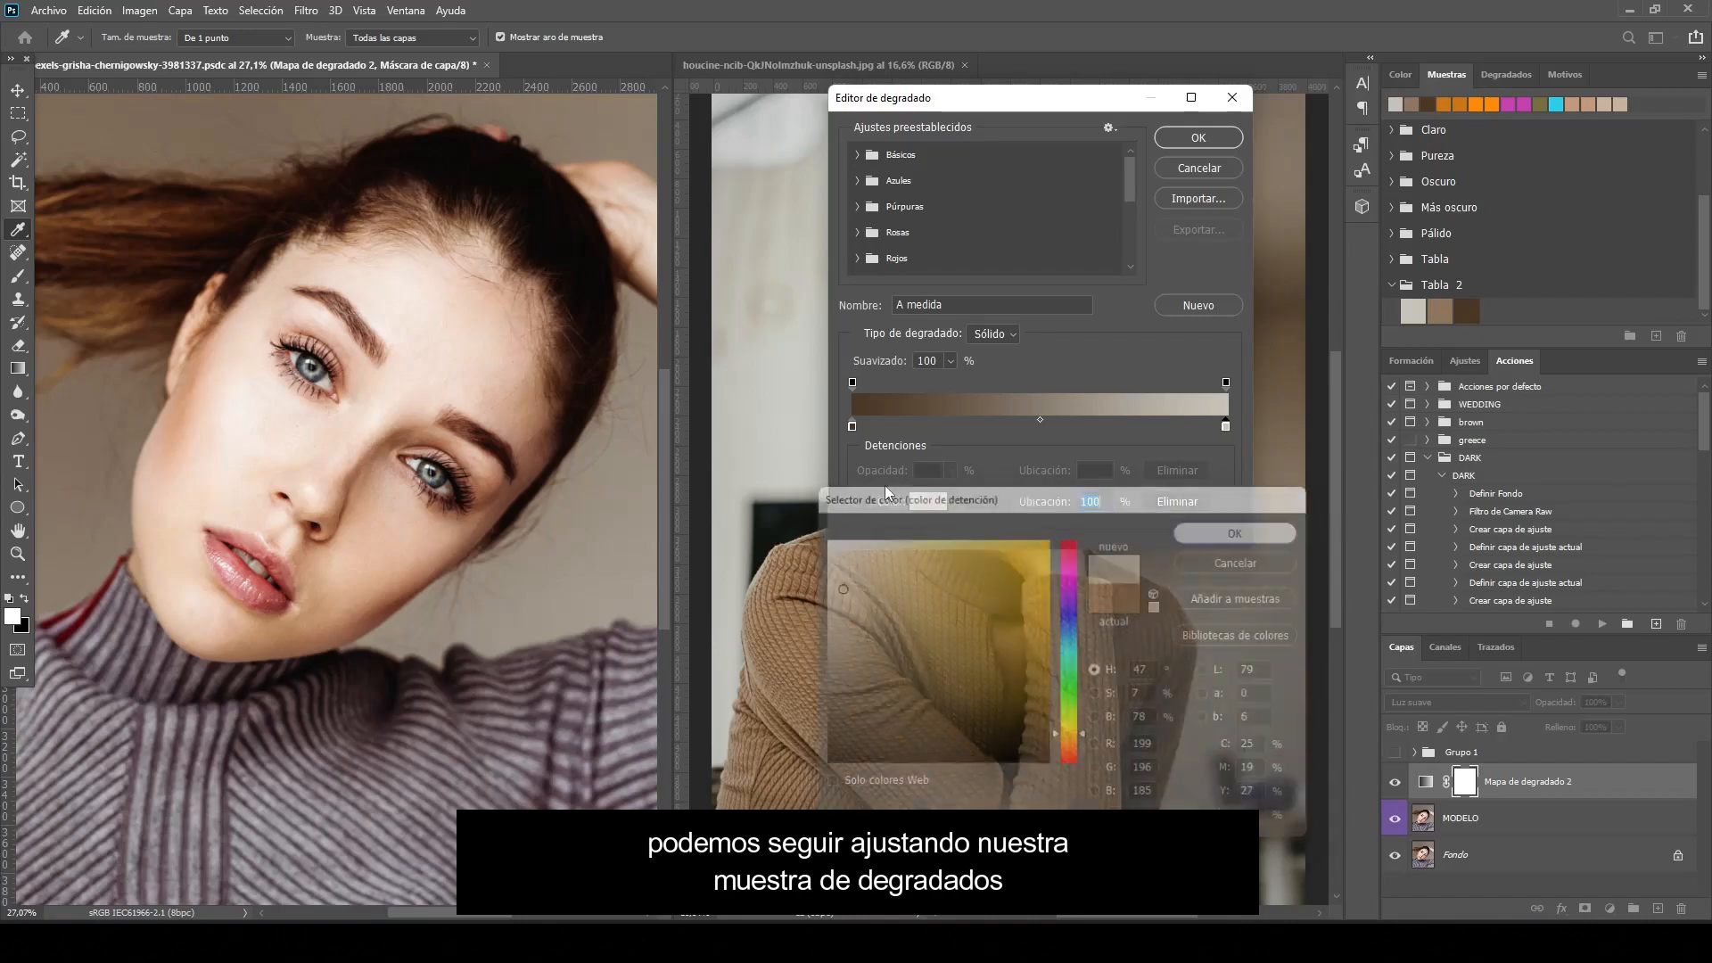
double_click(852, 426)
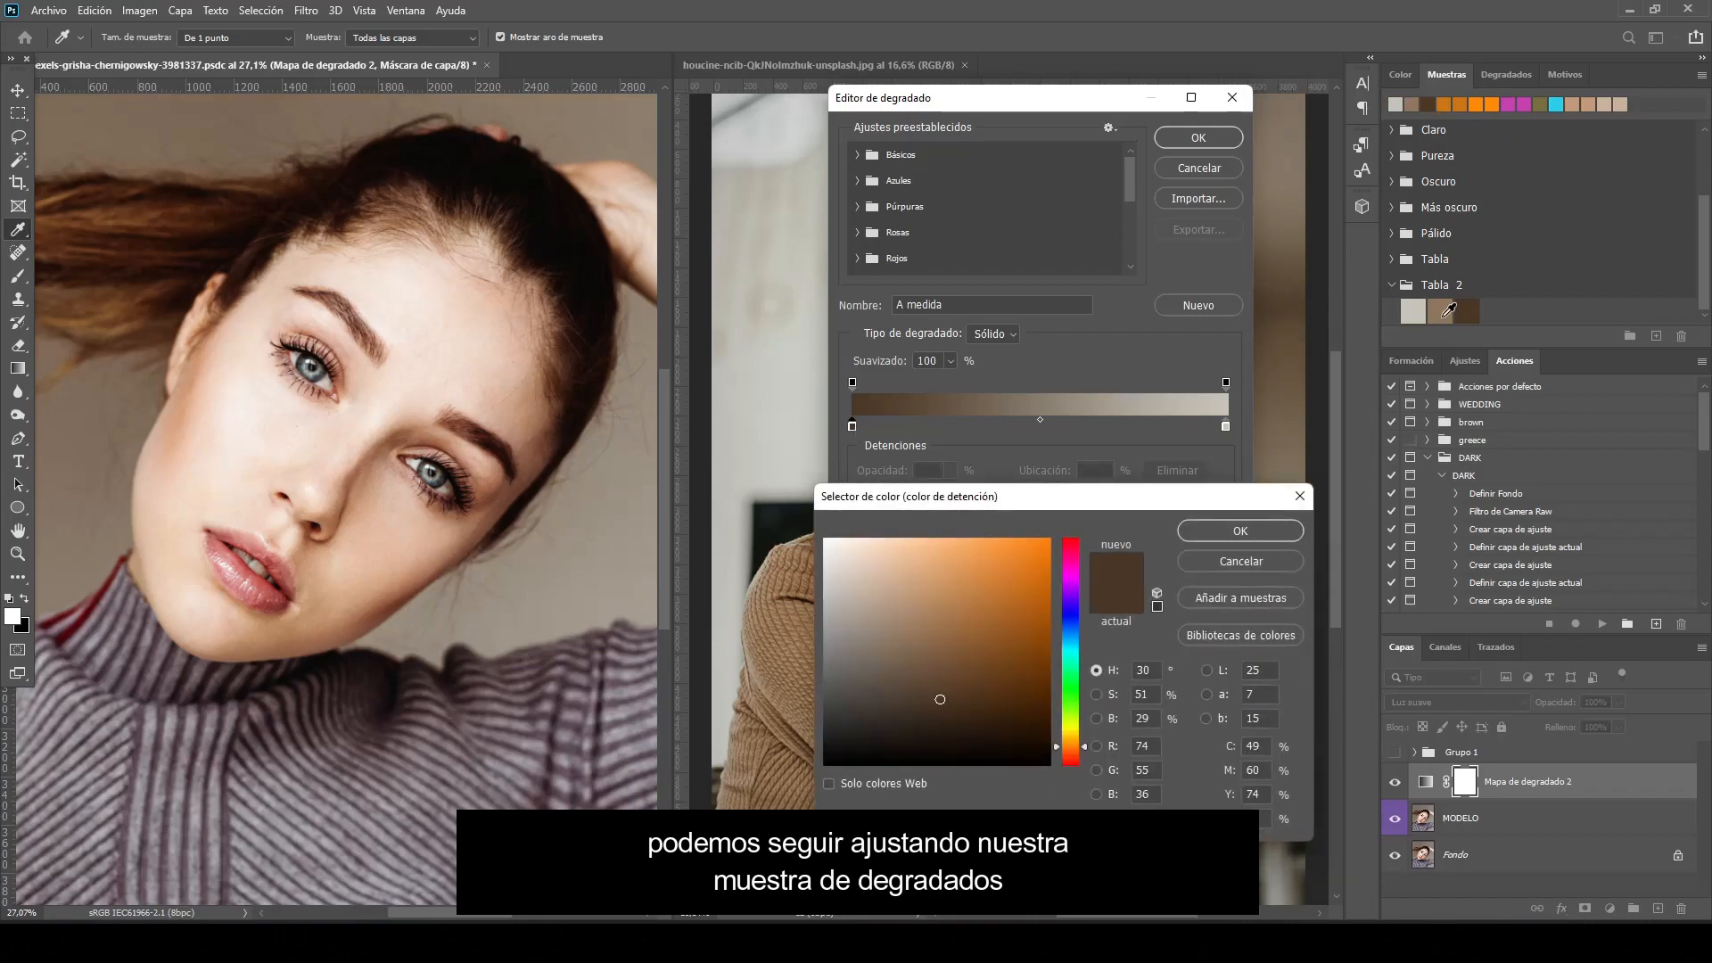
left_click(1439, 311)
left_click(1240, 530)
Sample skin tones from the second portrait's forehead for the gradient's highlight end, settling on the dark brown Tabla 2 swatch
left_click_drag(1063, 100, 1233, 476)
left_click_drag(1137, 196, 917, 578)
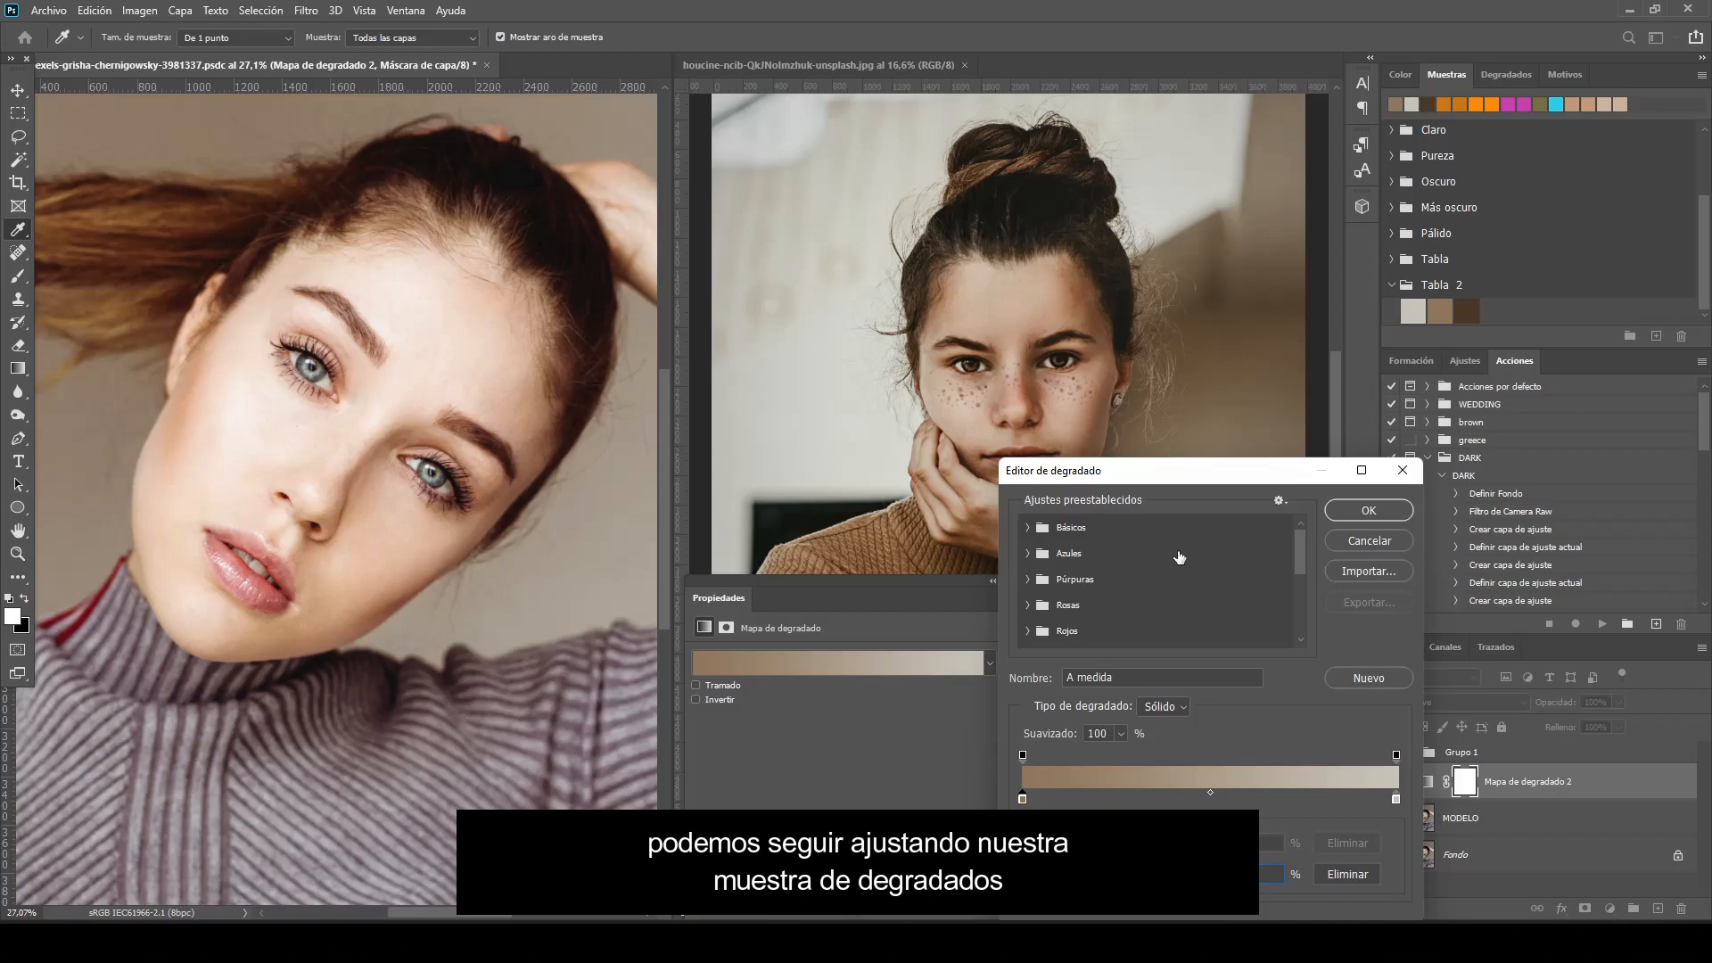
double_click(1396, 799)
left_click(1050, 293)
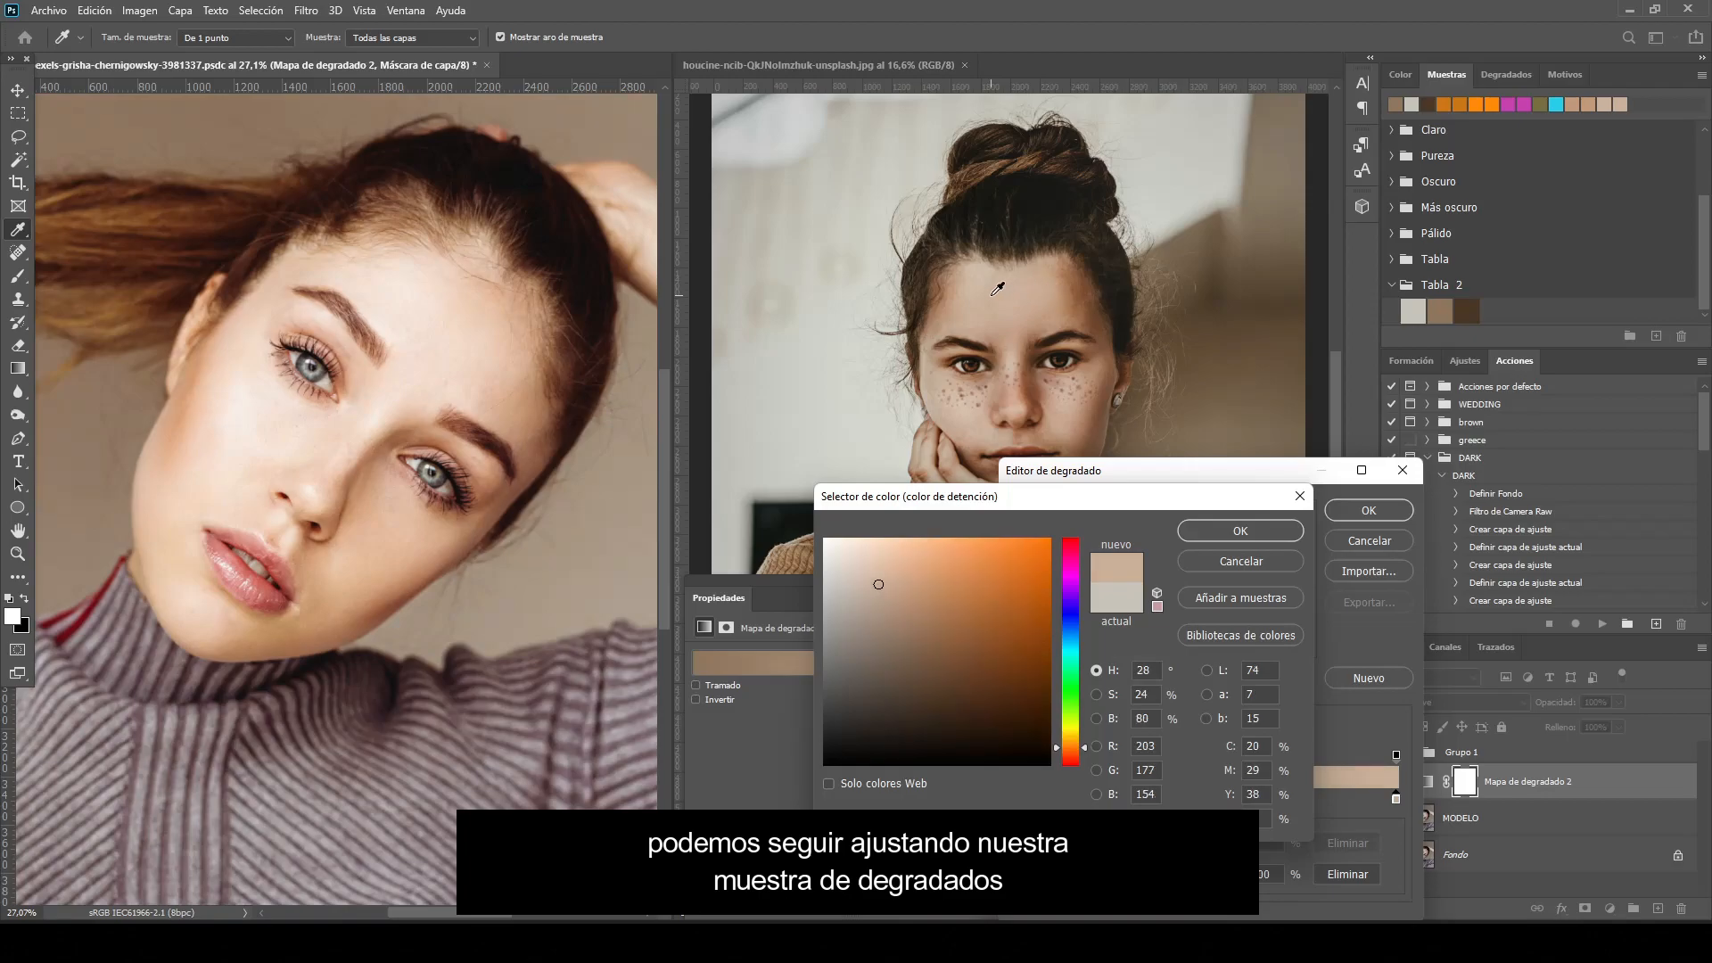
left_click(1011, 329)
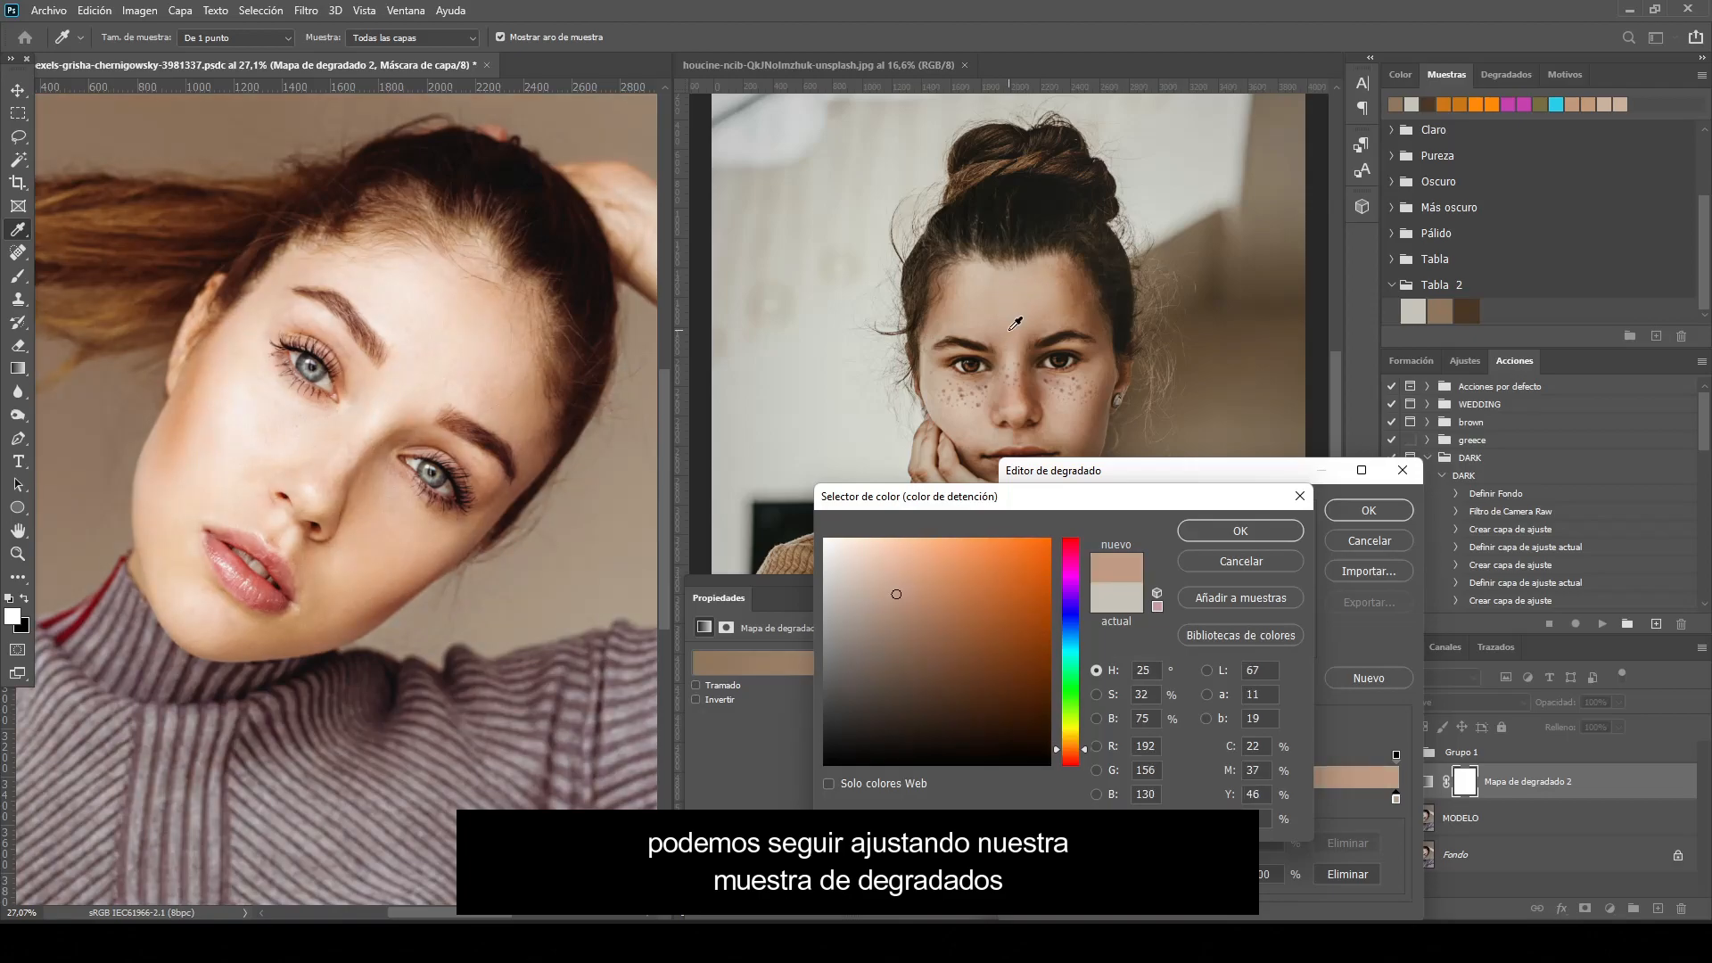
left_click(1467, 311)
left_click(1240, 531)
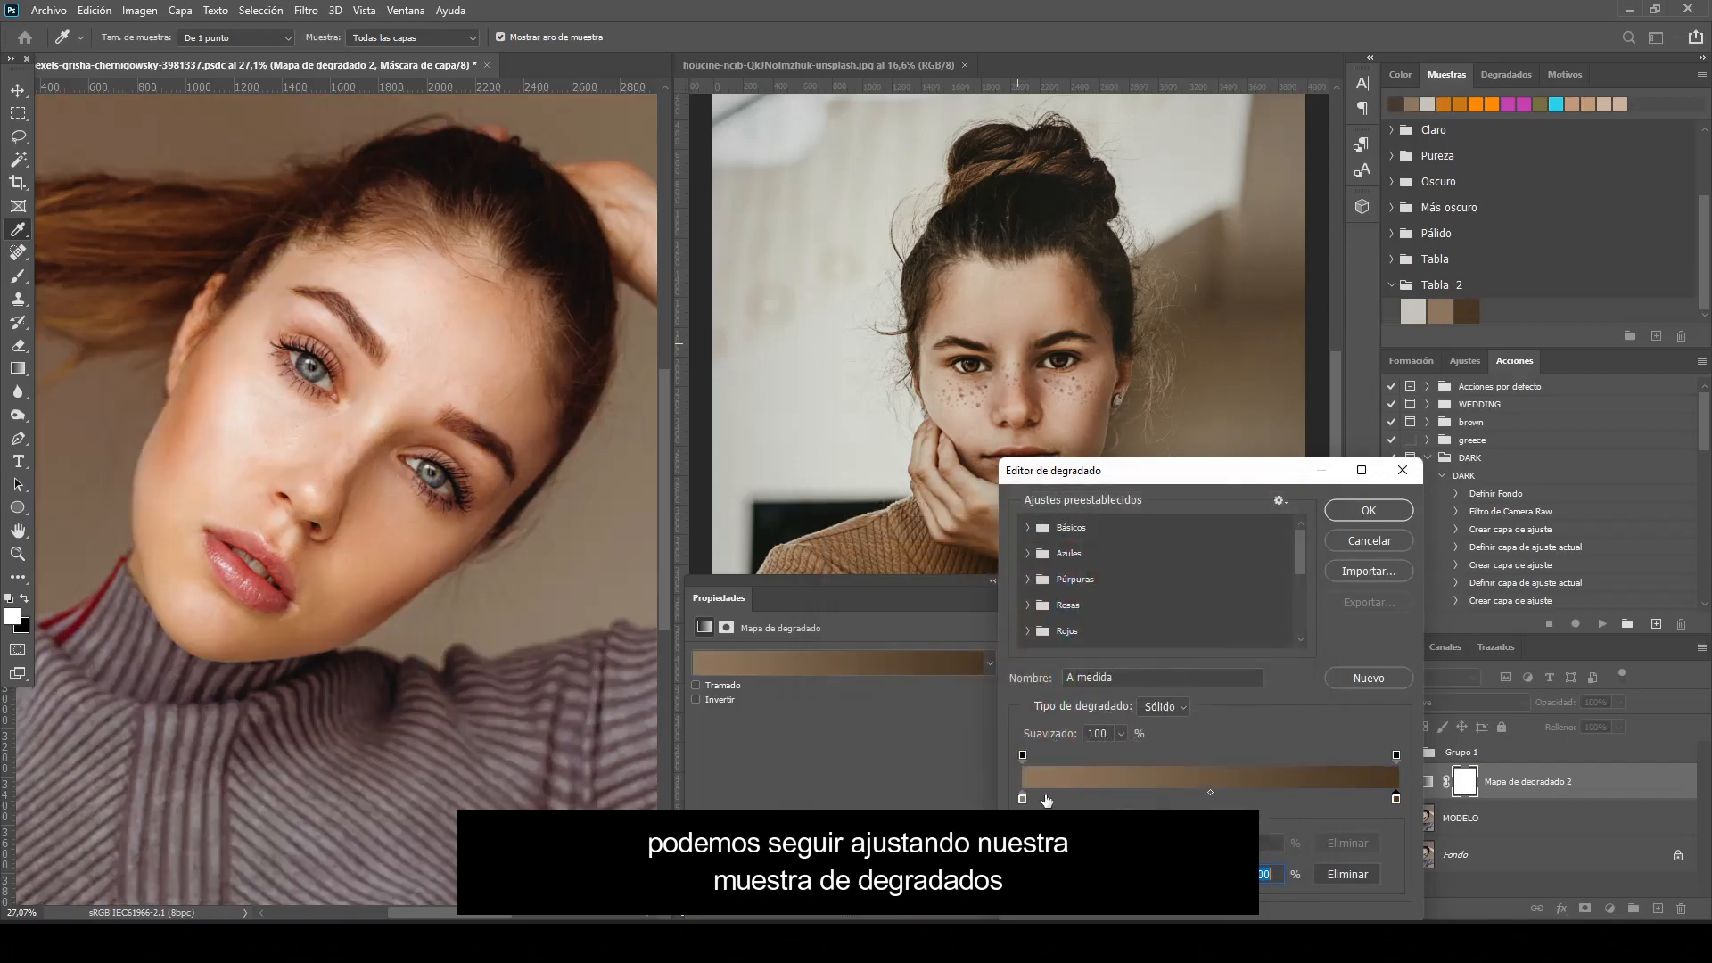
Keep the medium brown shadow end, accept the edited gradient and retain Luz suave as the layer's blend mode
double_click(1022, 799)
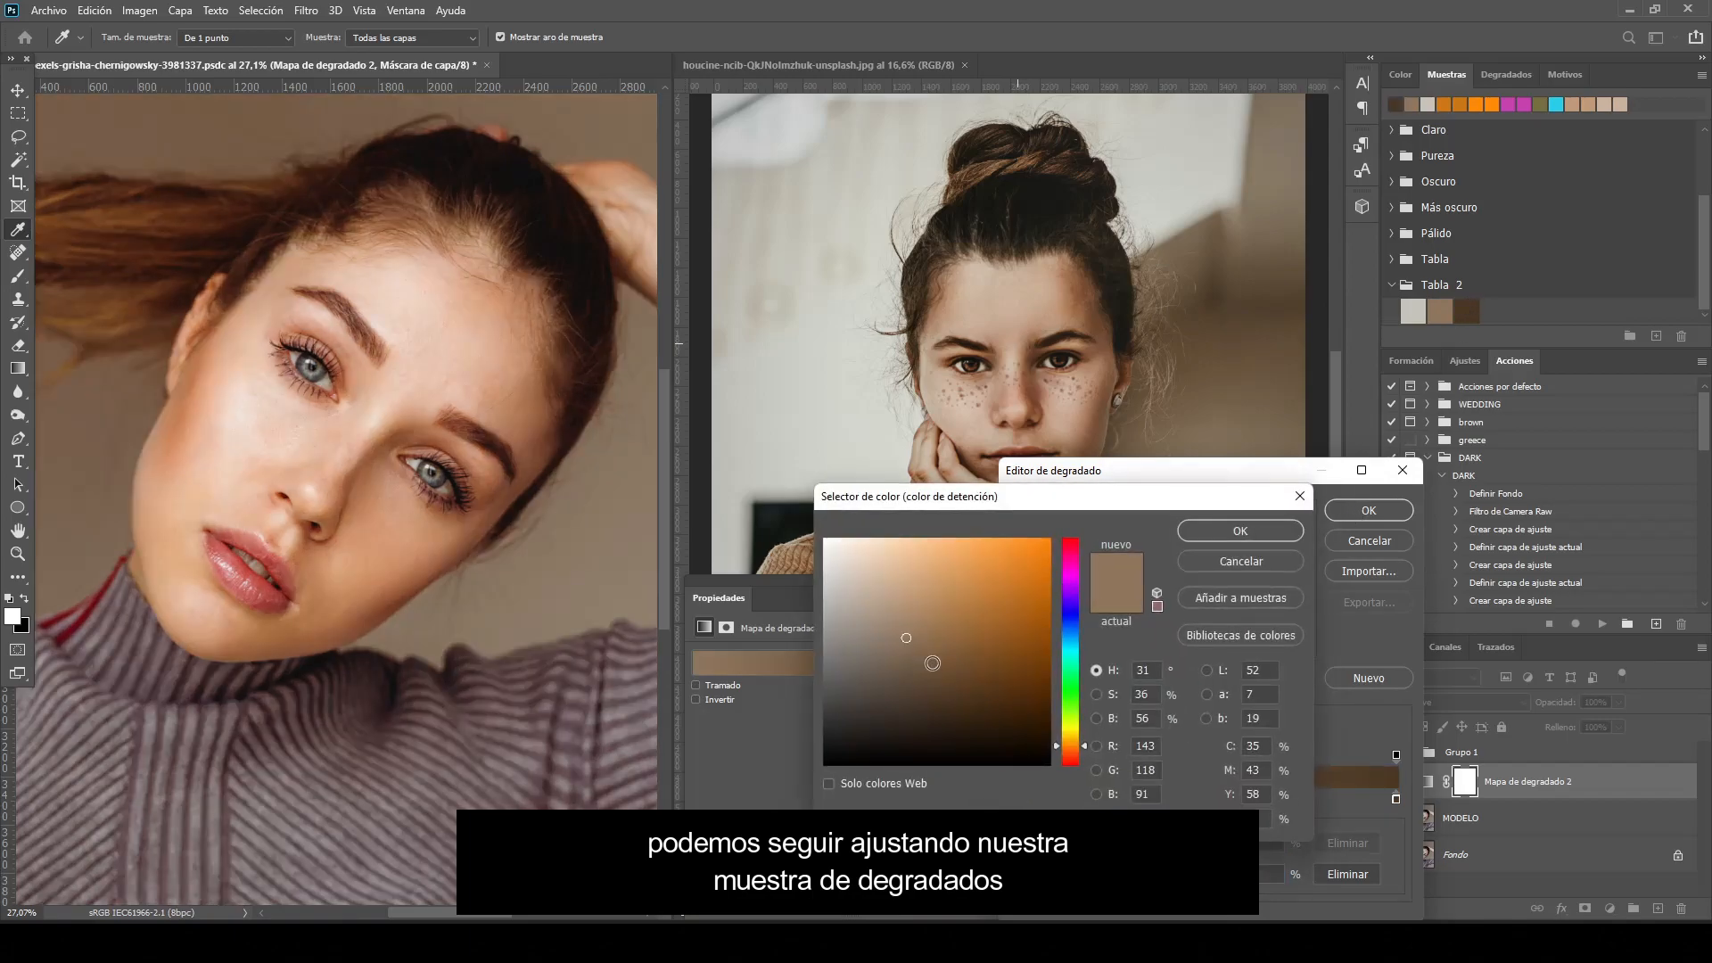
left_click(1294, 535)
left_click(1359, 512)
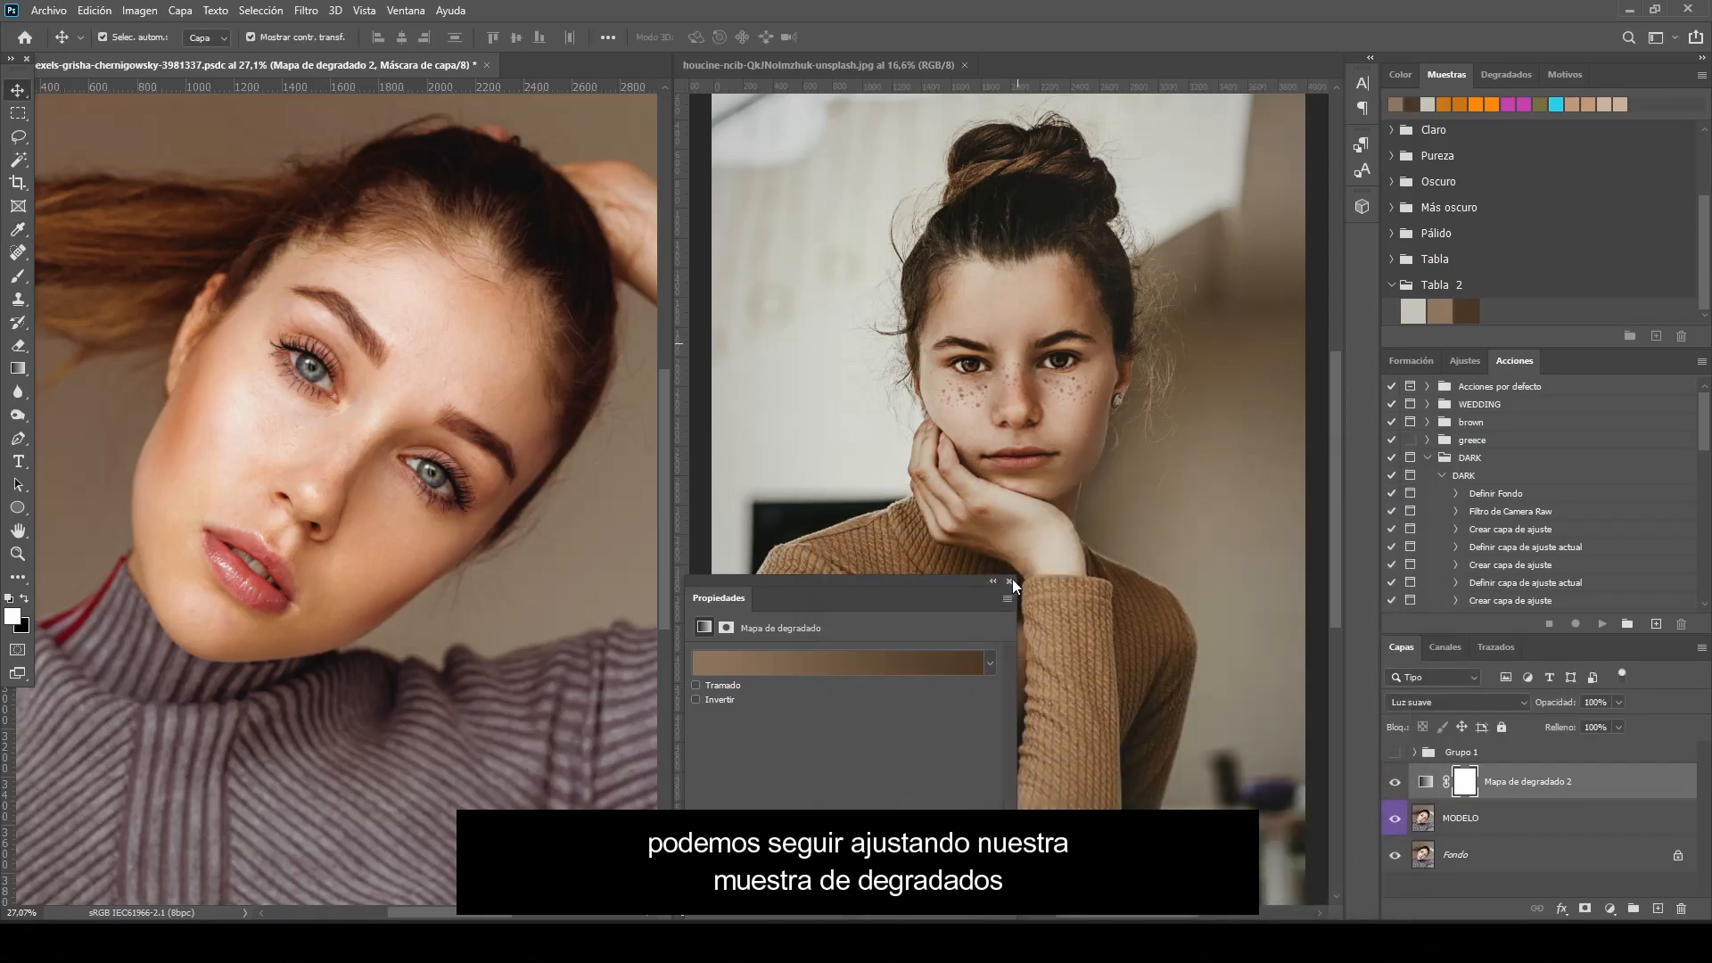
left_click(1010, 581)
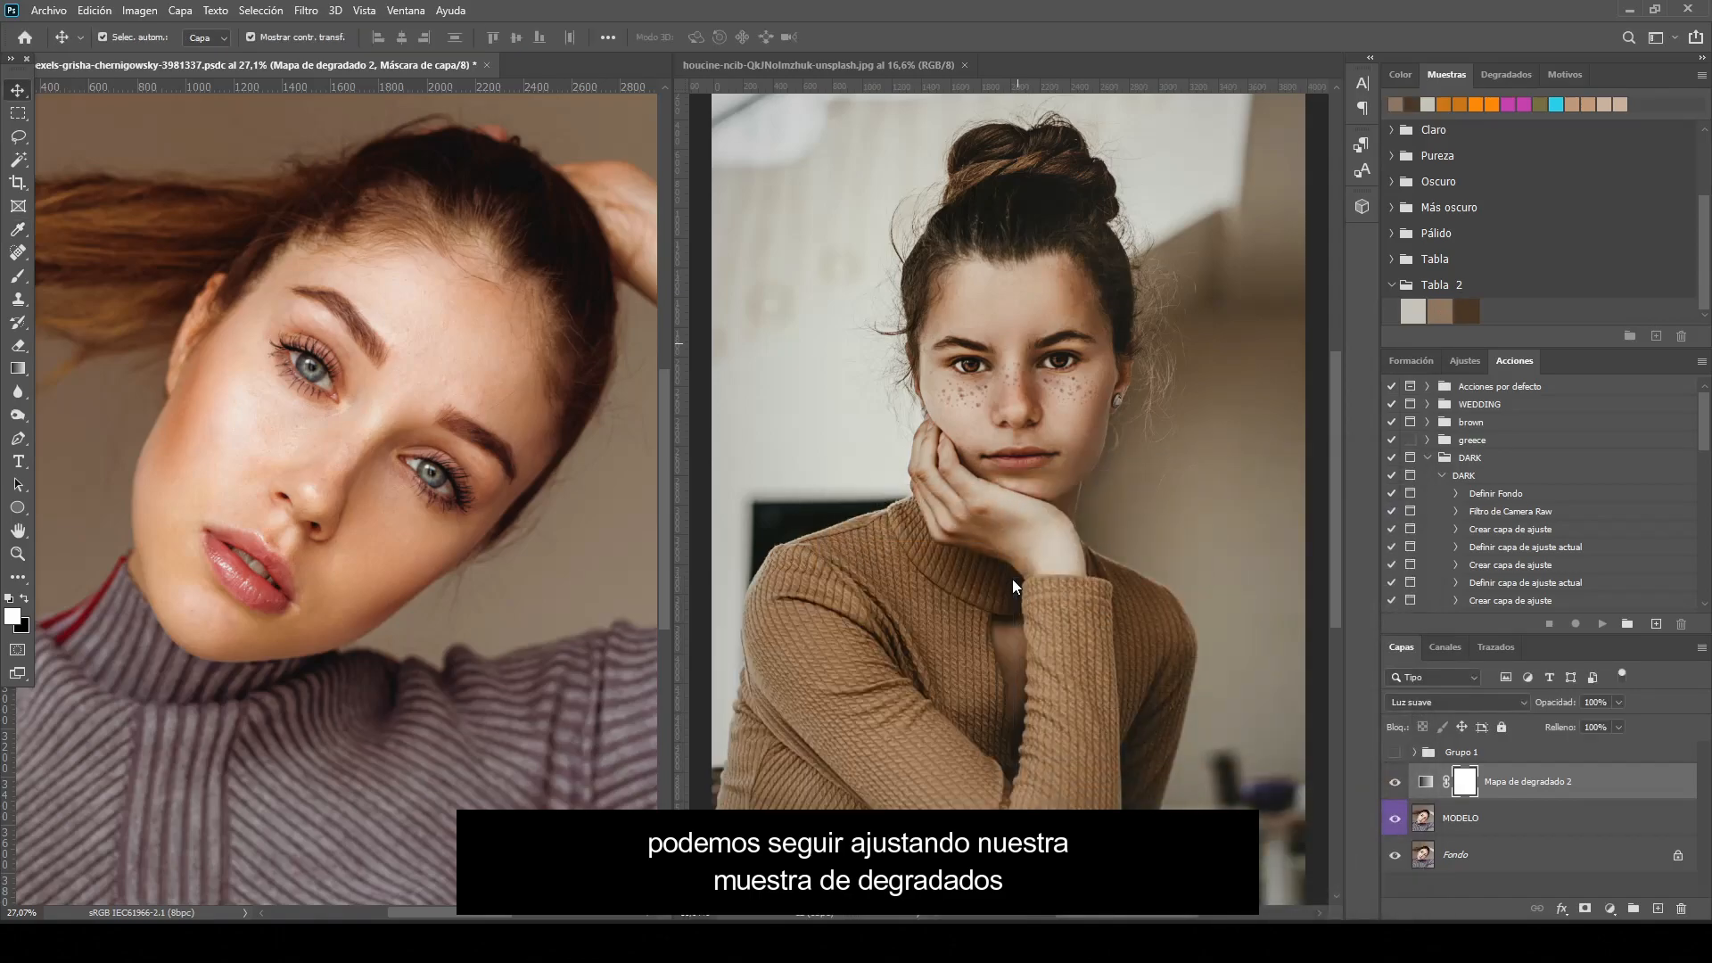
left_click(1403, 698)
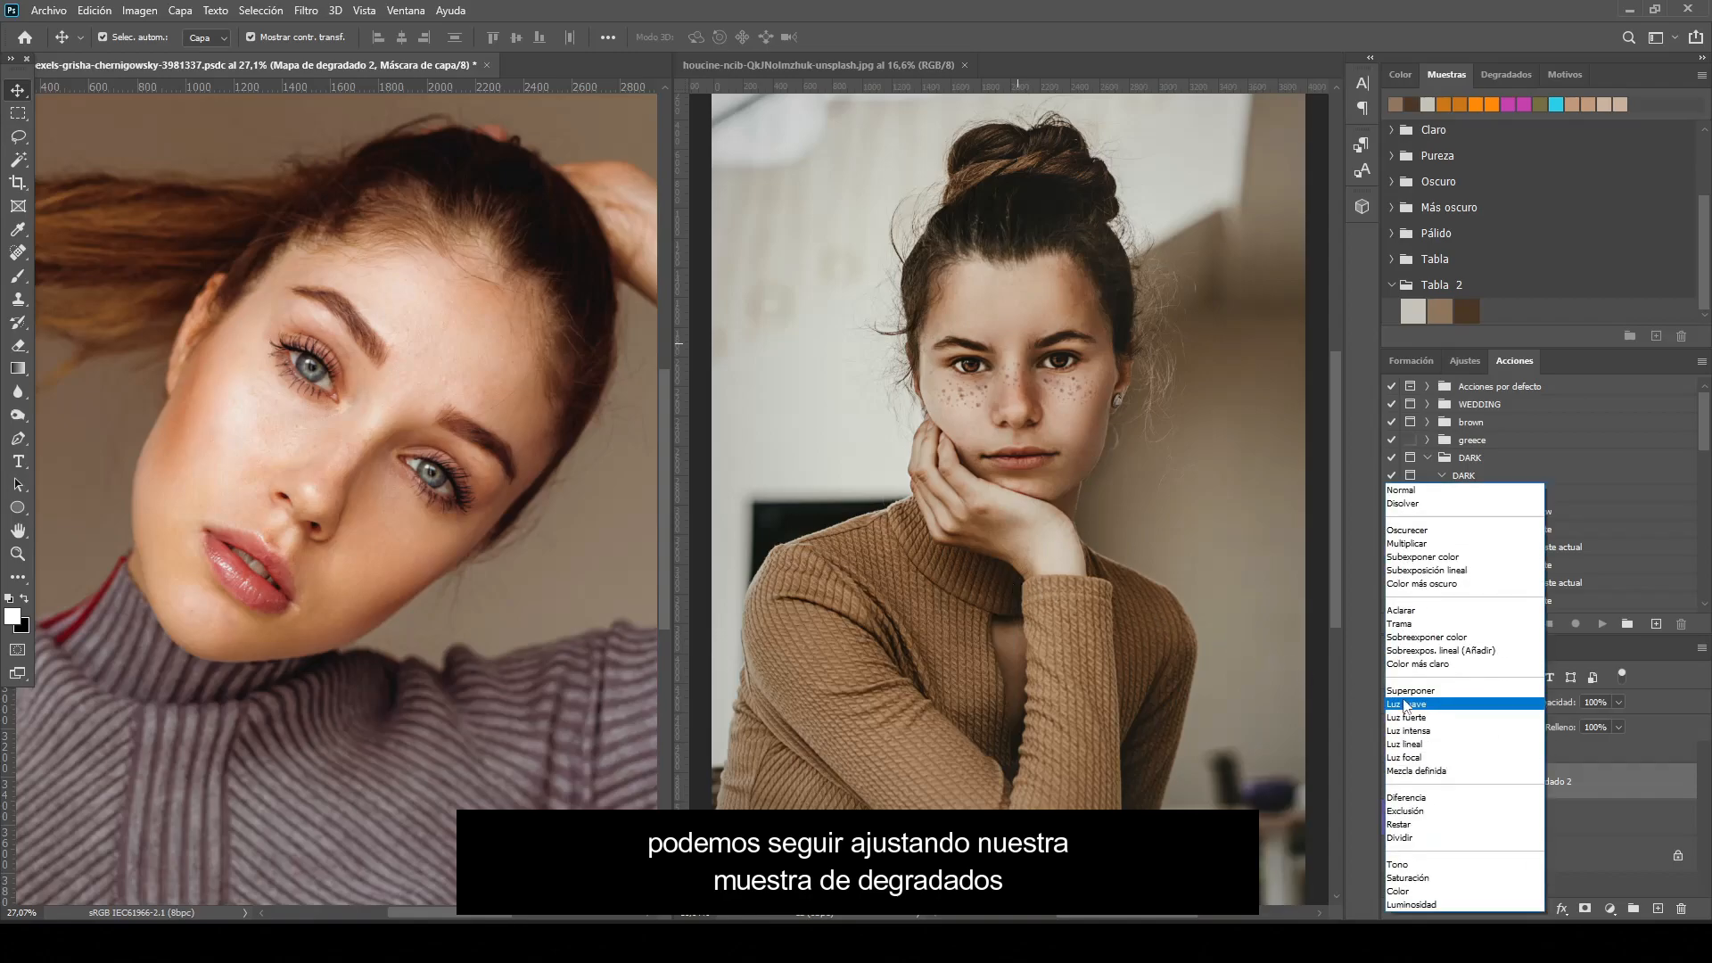
left_click(1406, 704)
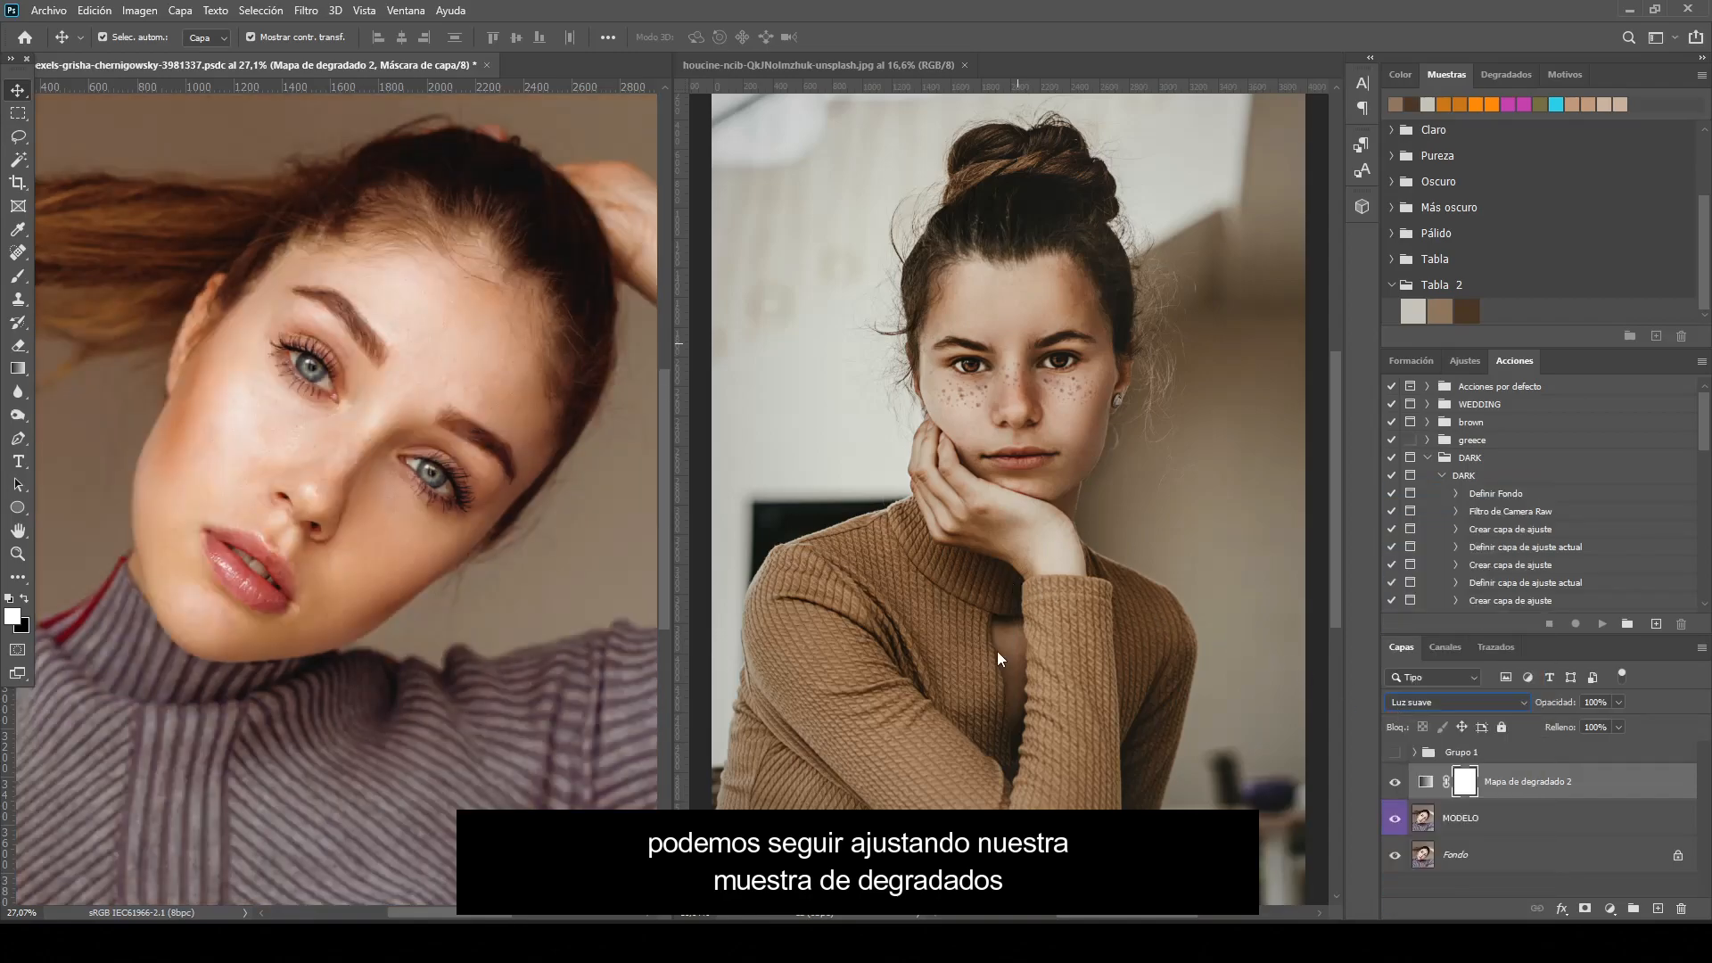
Add a Curves adjustment layer directly above the MODELO layer, keeping its properties clear of the model photo
left_click(326, 538)
scroll(251, 420, "up", 4)
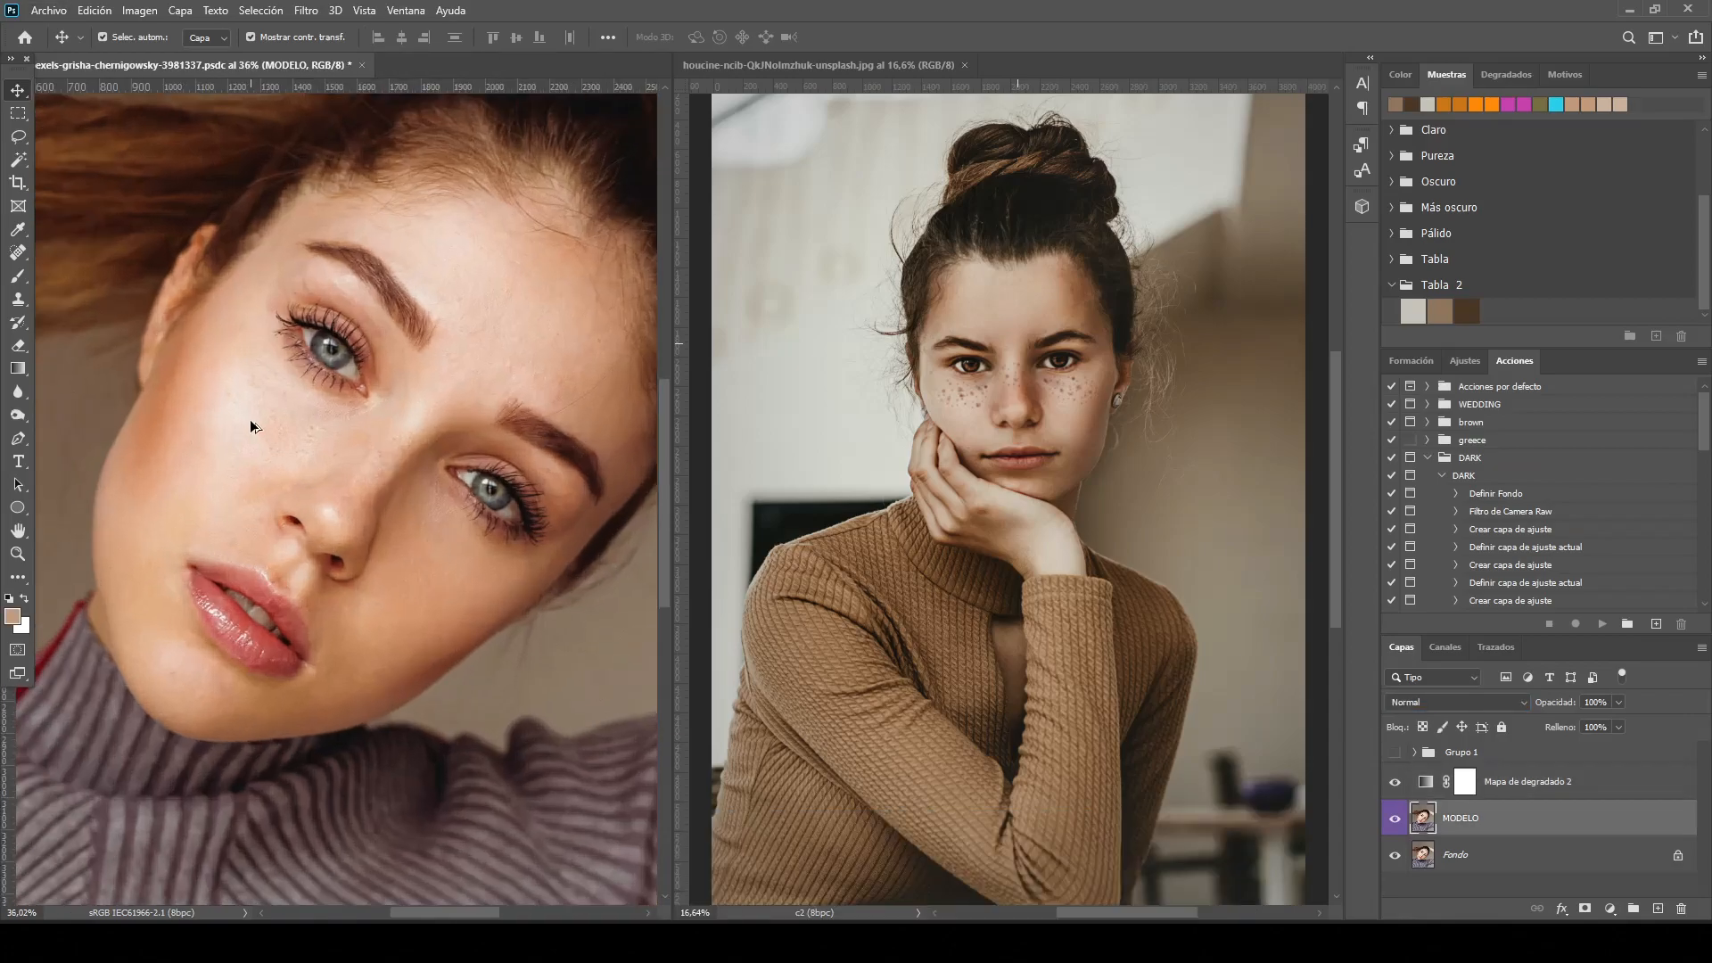
scroll(329, 417, "right", 5)
scroll(383, 442, "up", 2)
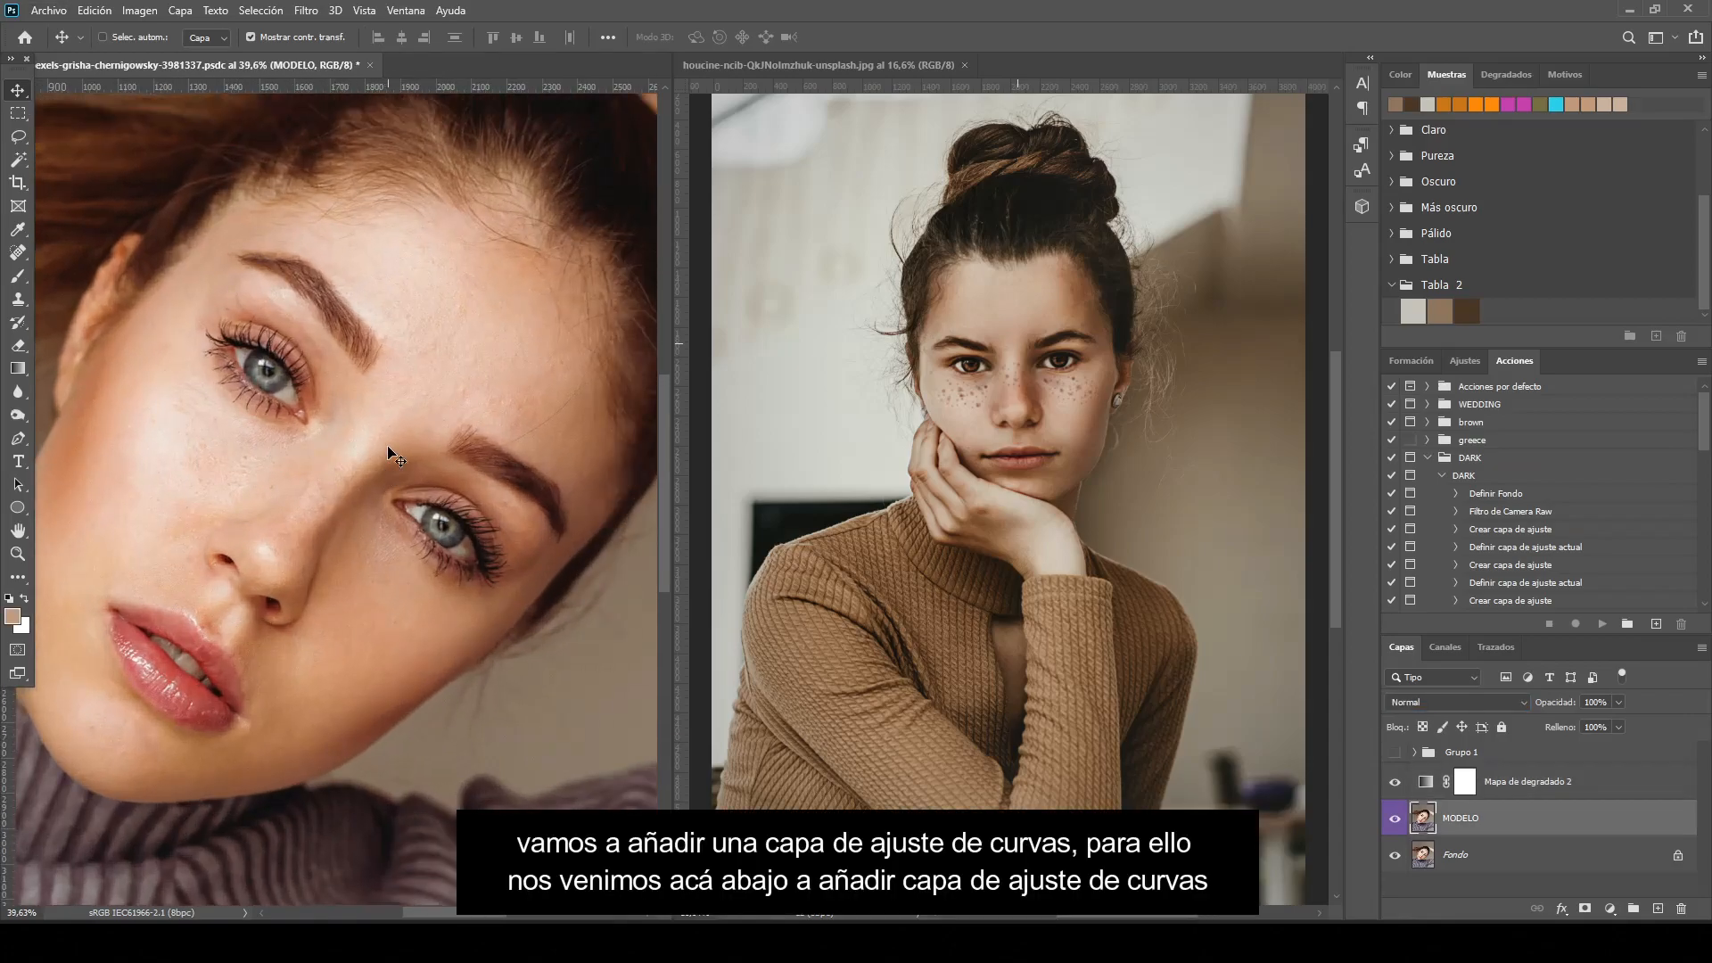
scroll(384, 443, "left", 3)
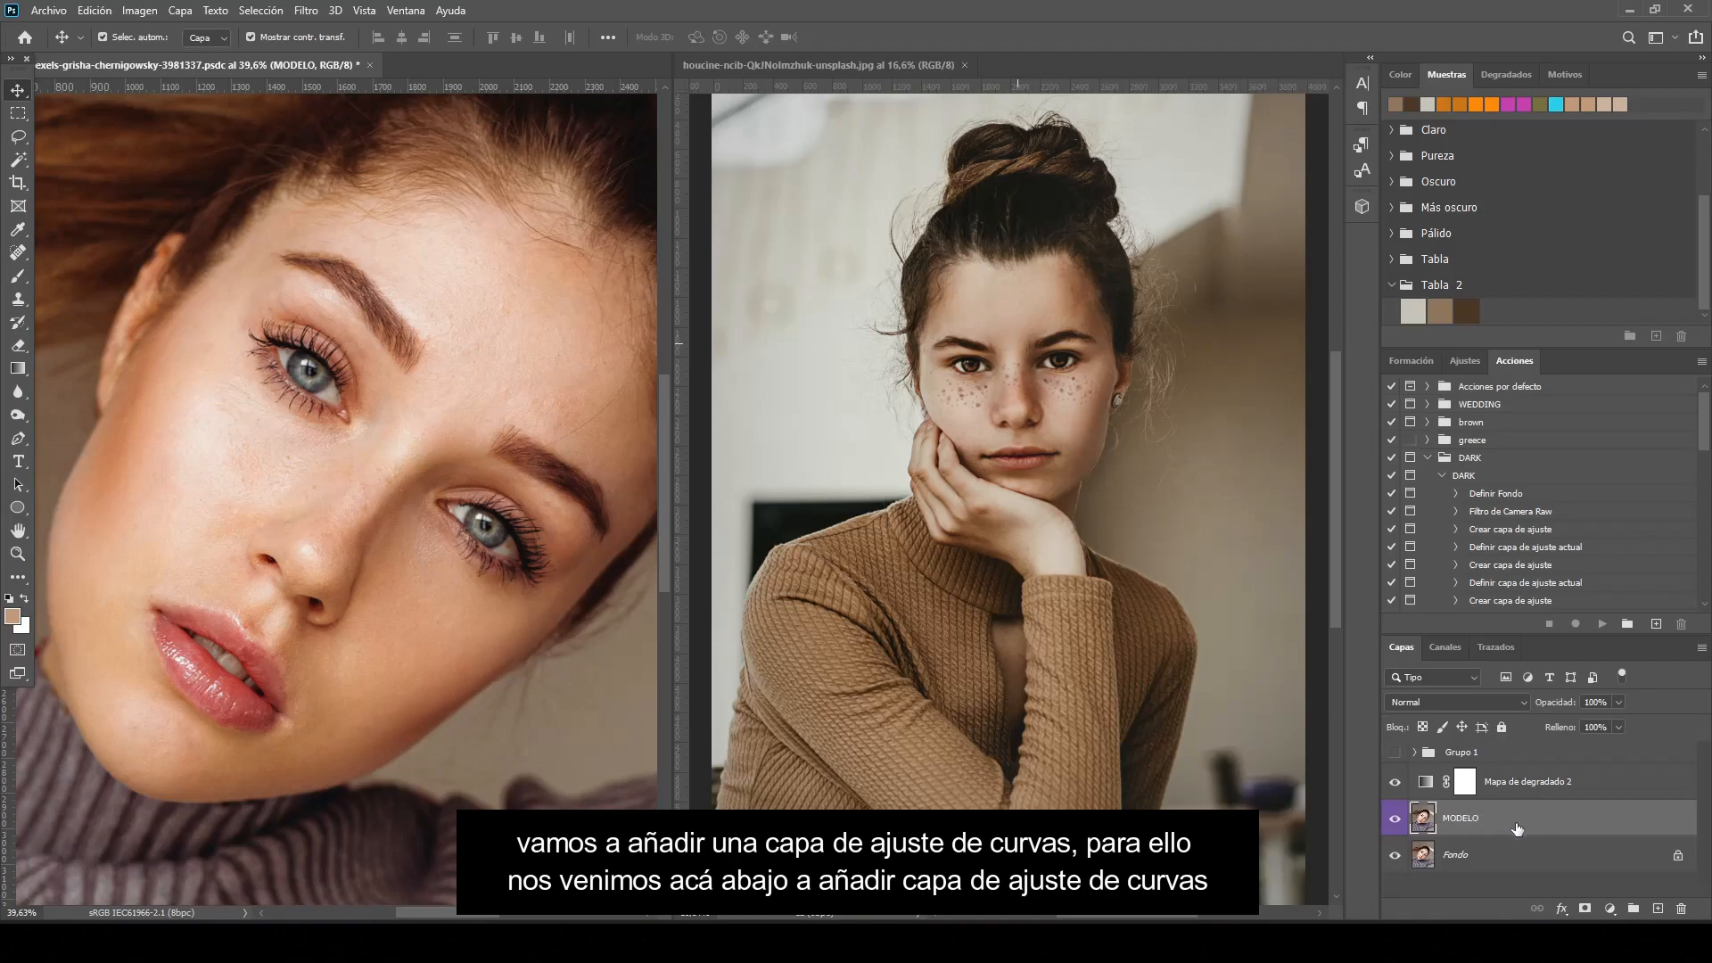
left_click(1609, 909)
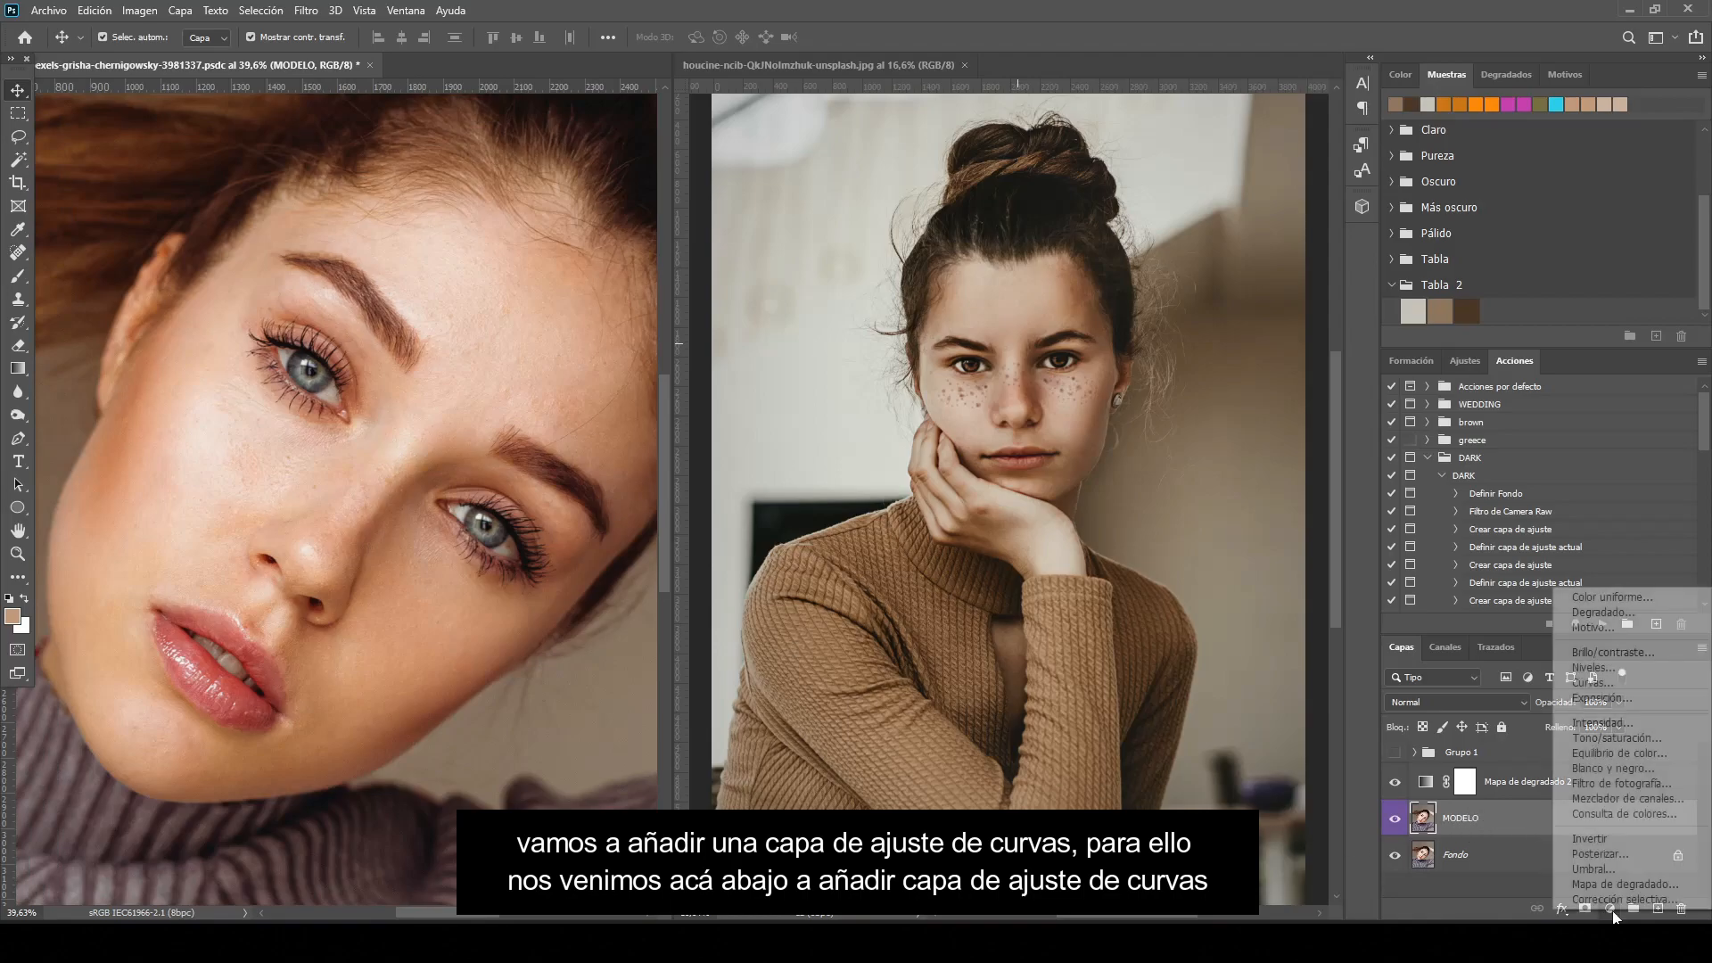
left_click(1614, 683)
left_click_drag(958, 601, 1183, 389)
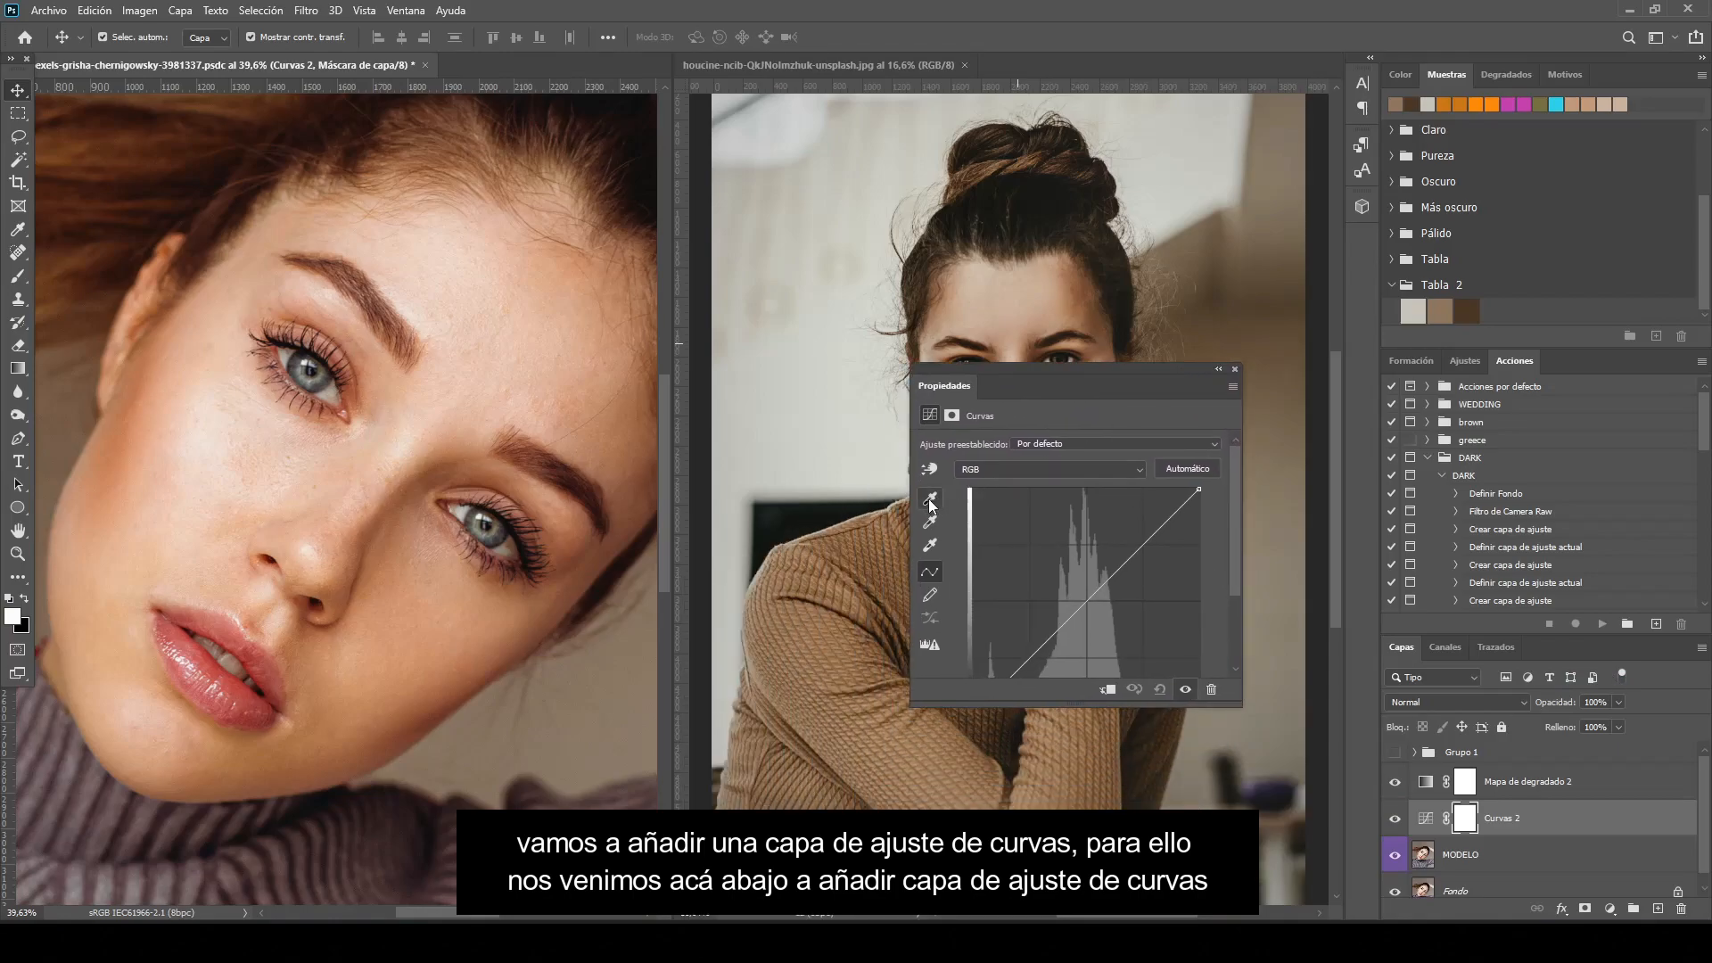
Set the target shadow colour of the Curves black point eyedropper to the dark brown swatch from Tabla 2
double_click(930, 499)
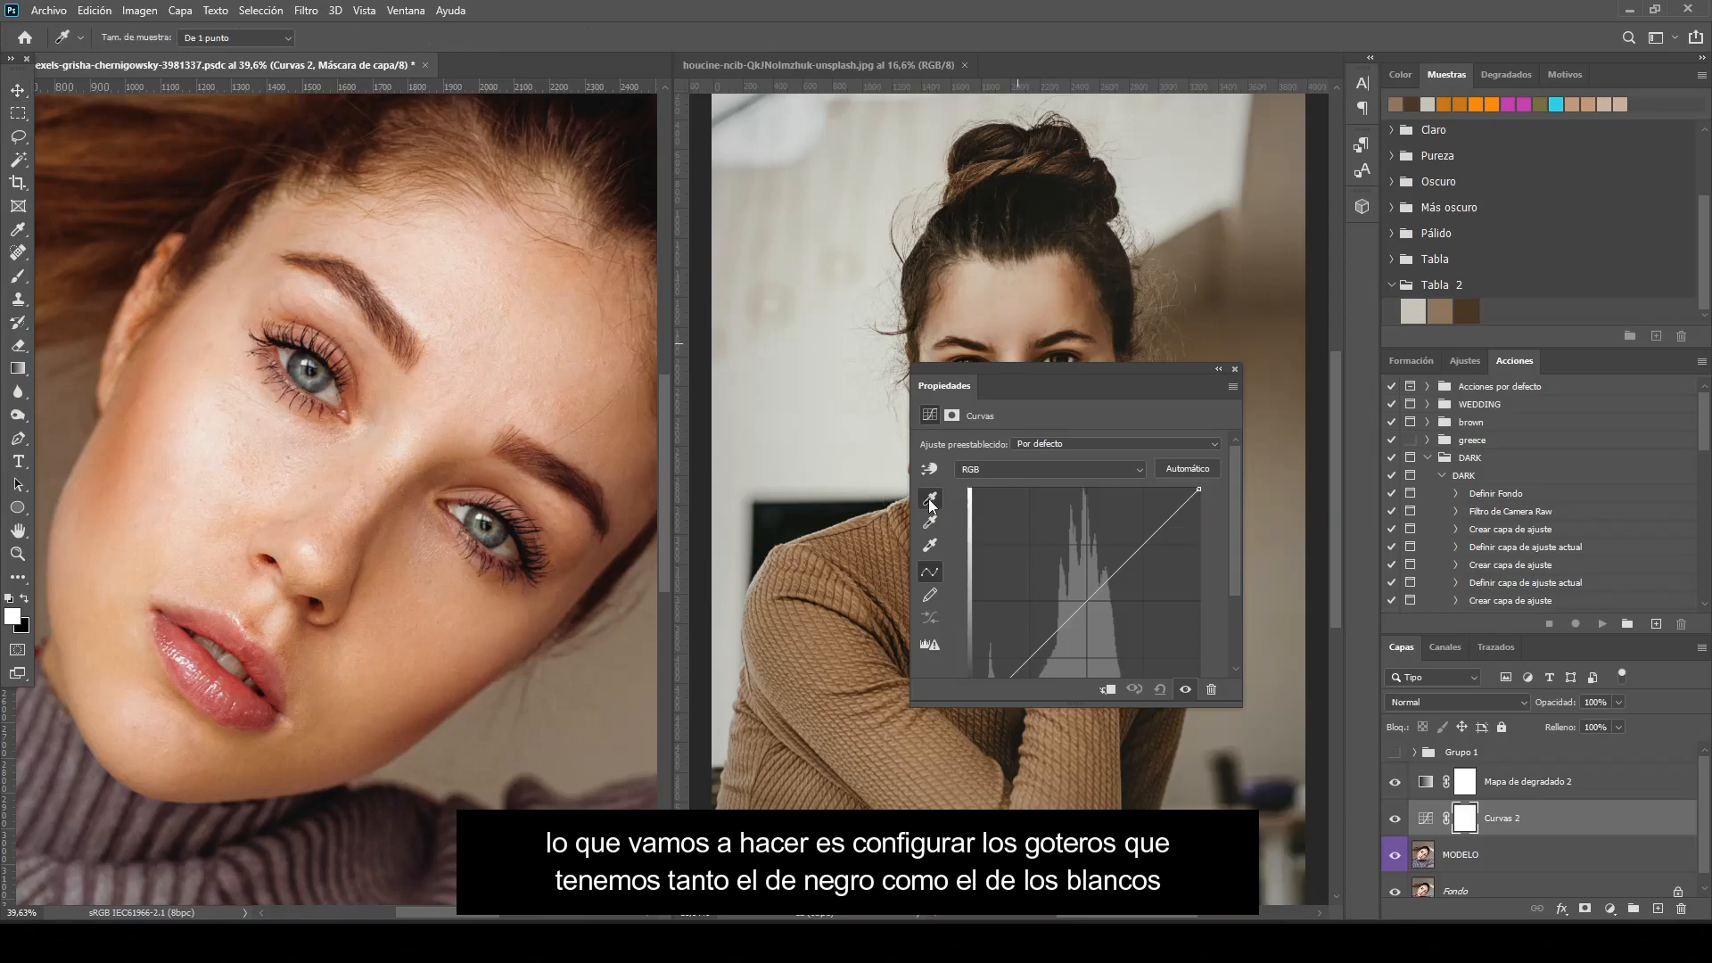
left_click(1471, 311)
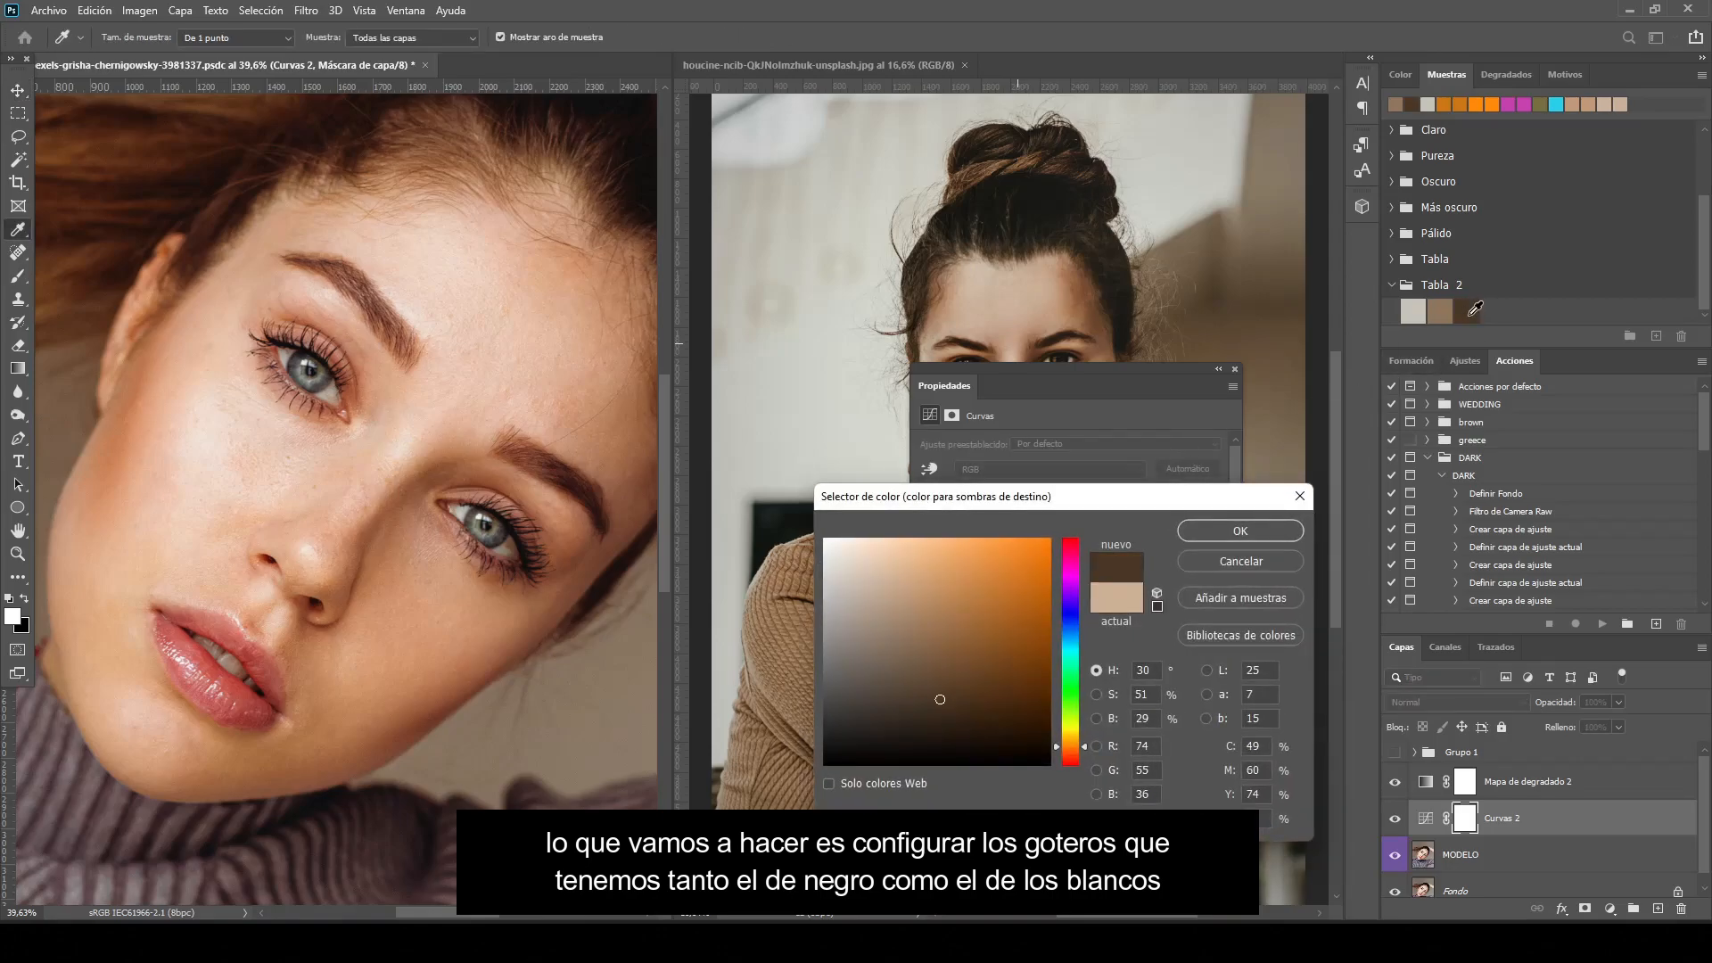
left_click(1277, 532)
left_click(784, 349)
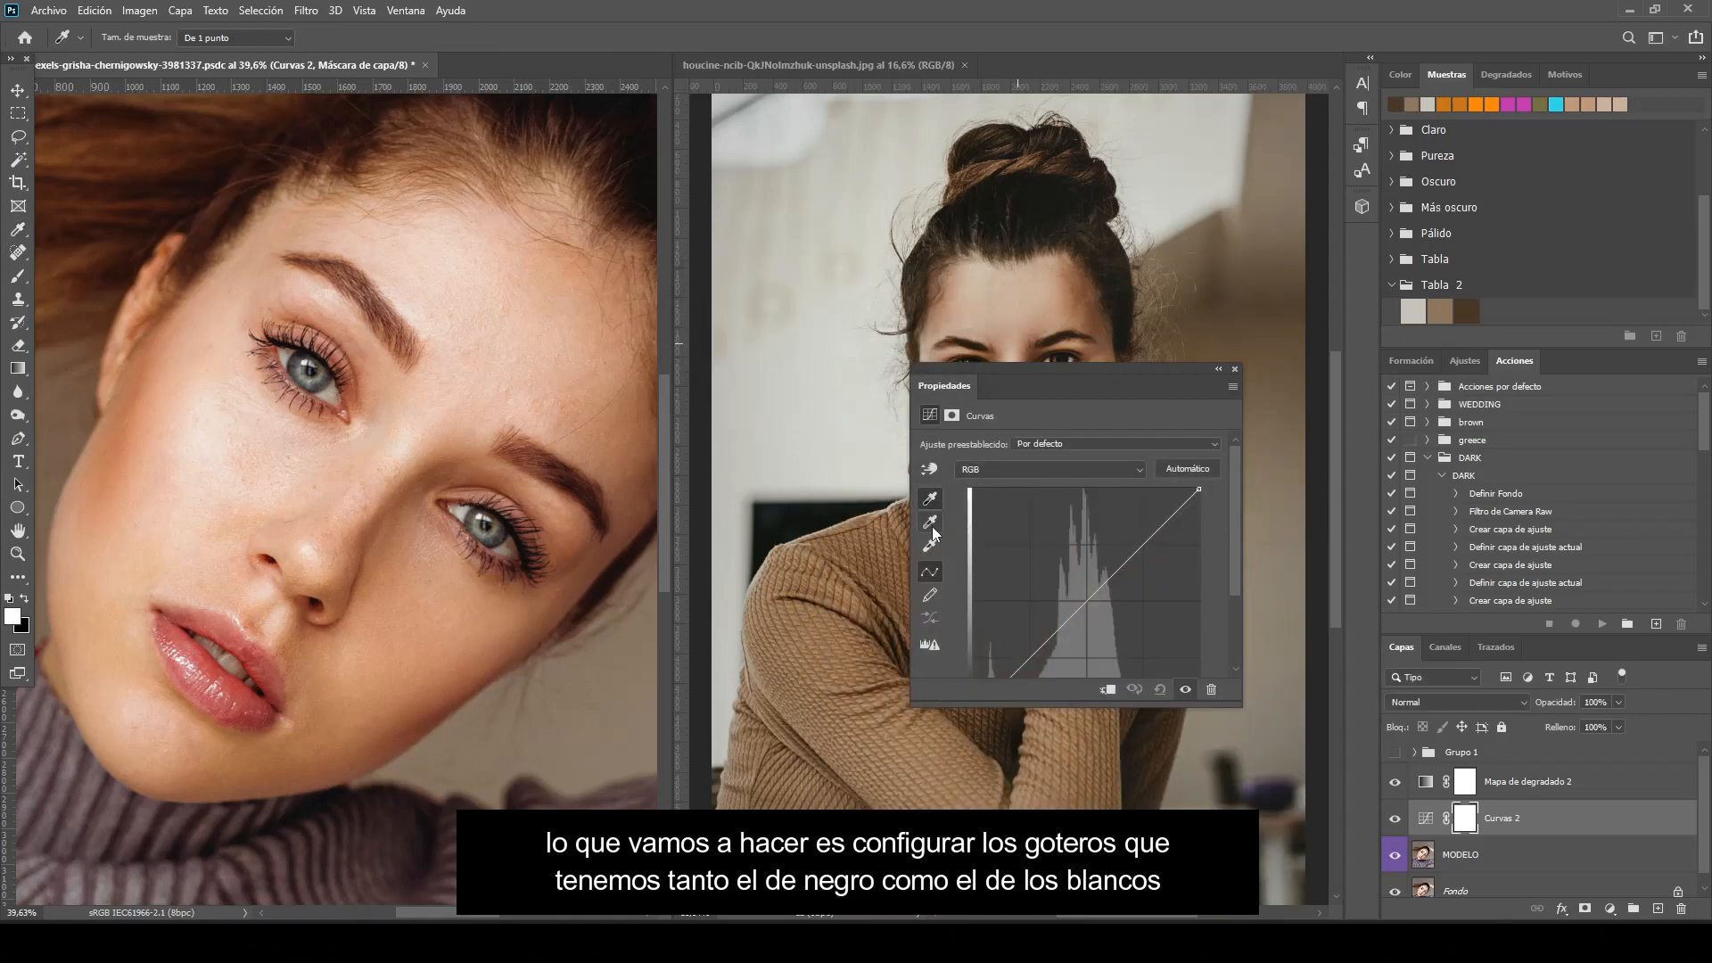
Set the target midtone colour of the Curves grey point eyedropper to the medium brown swatch from Tabla 2
double_click(931, 523)
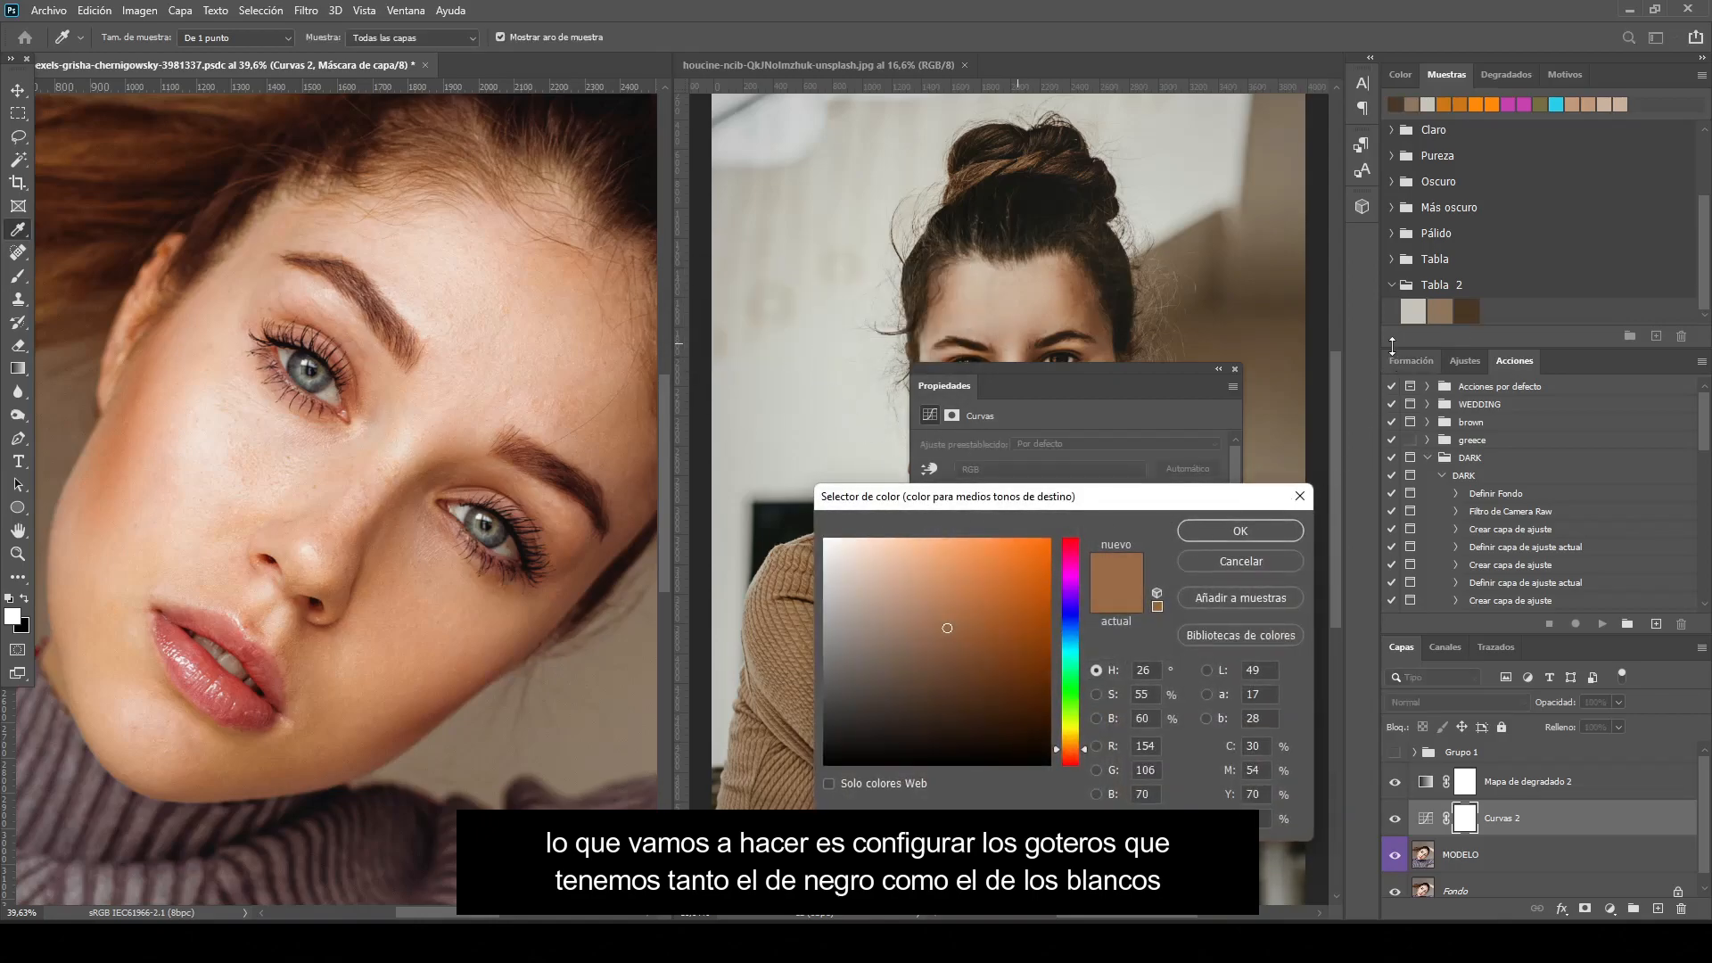
left_click(1415, 311)
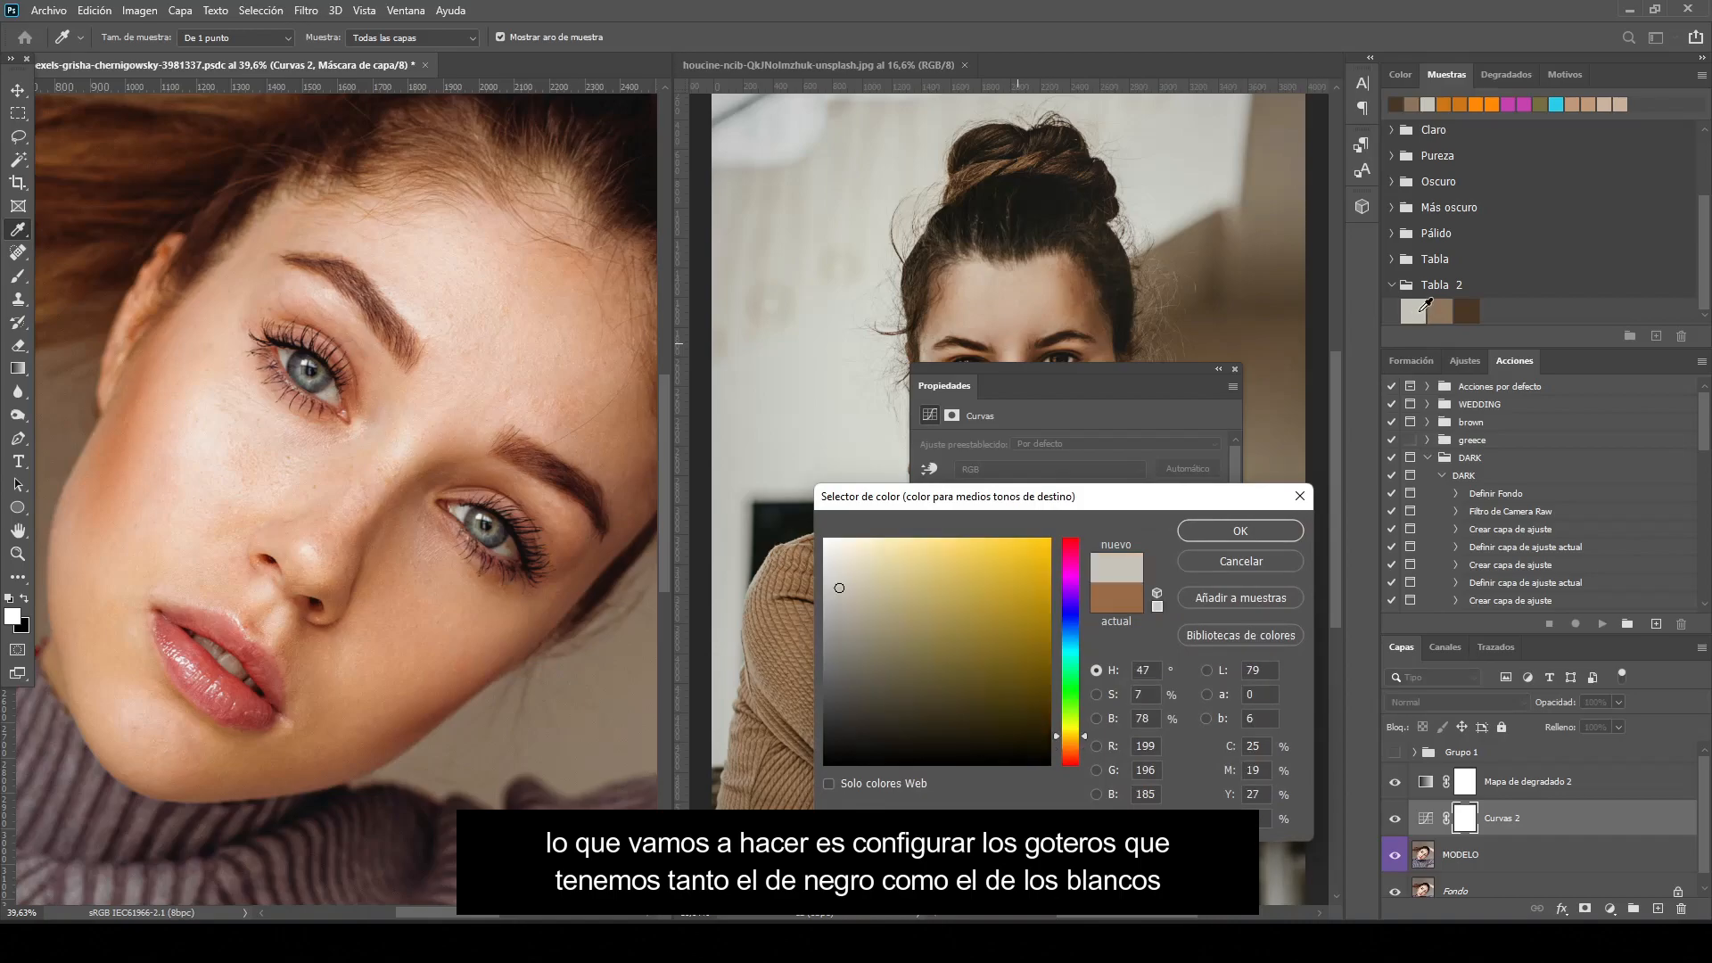
left_click(1442, 312)
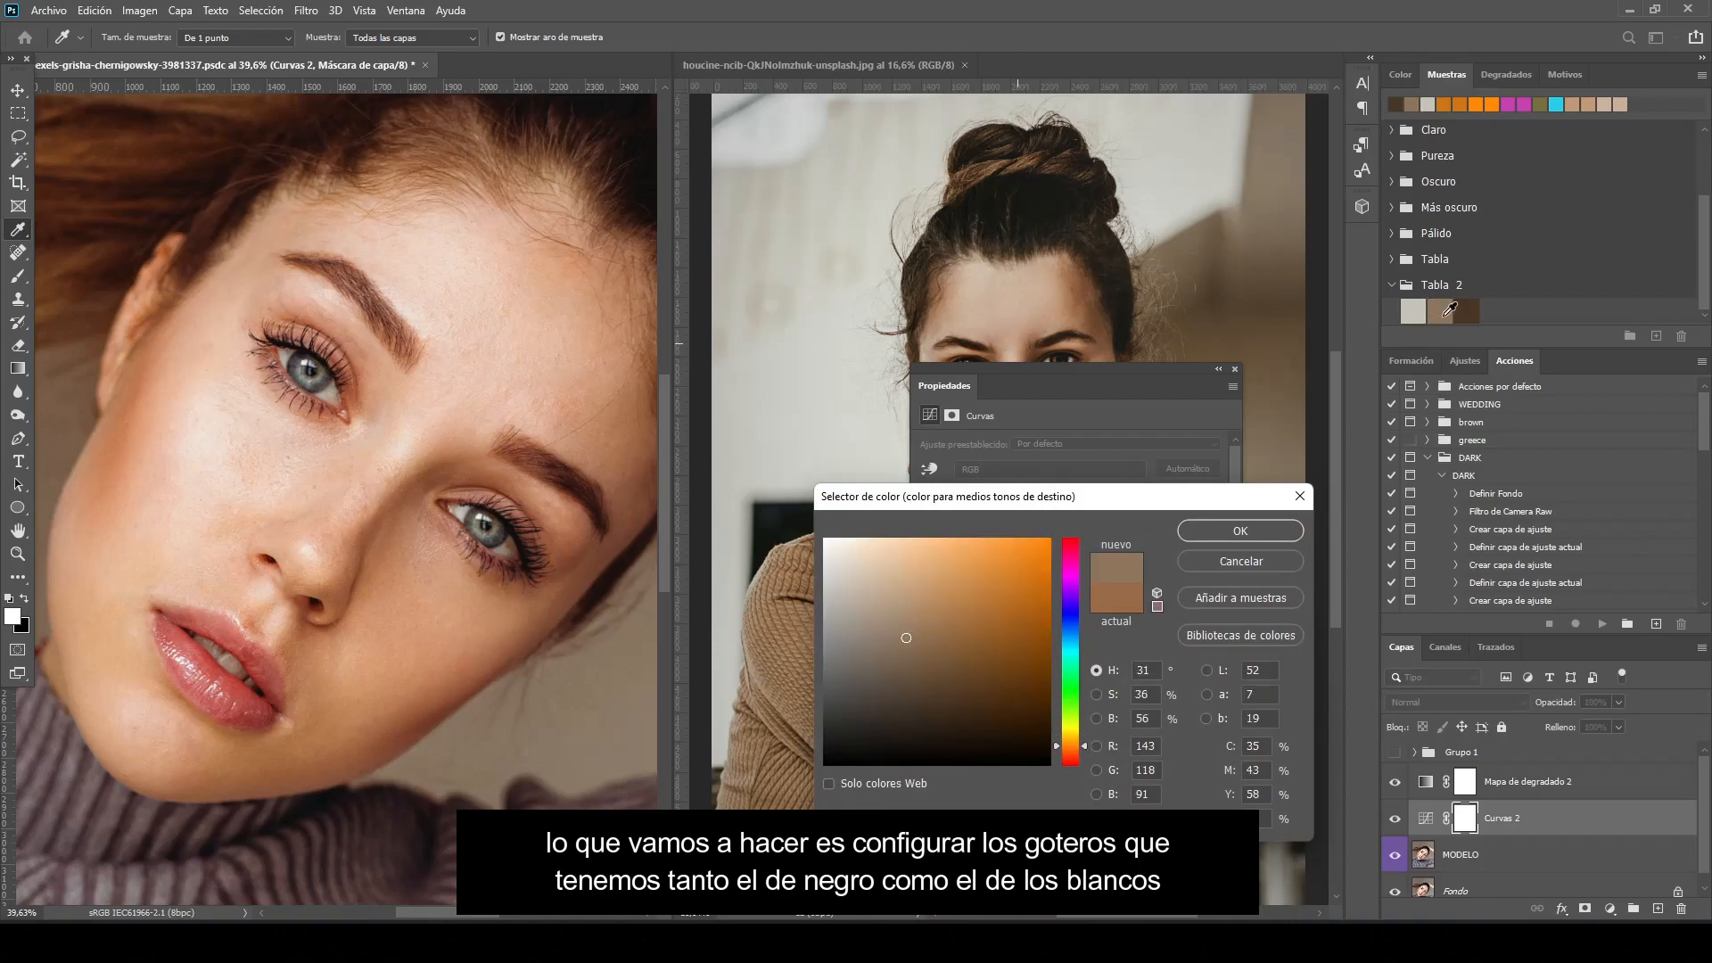
left_click(1240, 532)
left_click(784, 348)
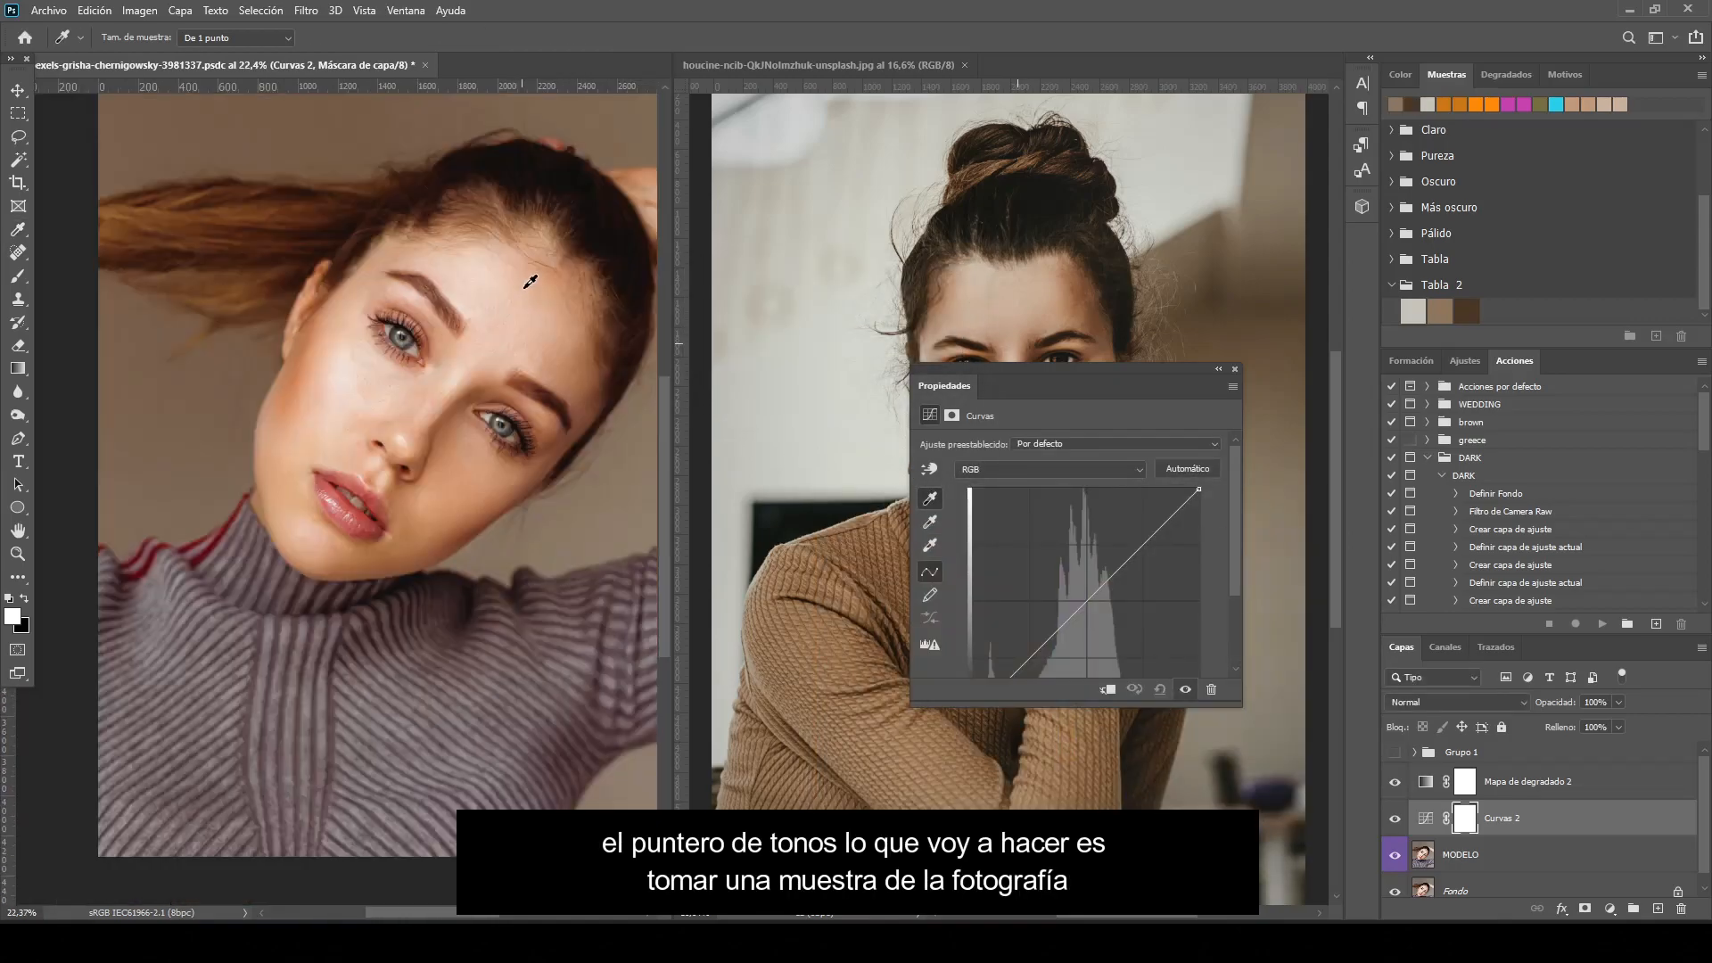
Neutralise the model photo by sampling several points on her face with the Curves grey point eyedropper, and close the curve's properties
left_click(523, 278)
left_click(617, 356)
left_click(585, 351)
left_click(930, 522)
left_click(498, 346)
left_click(466, 277)
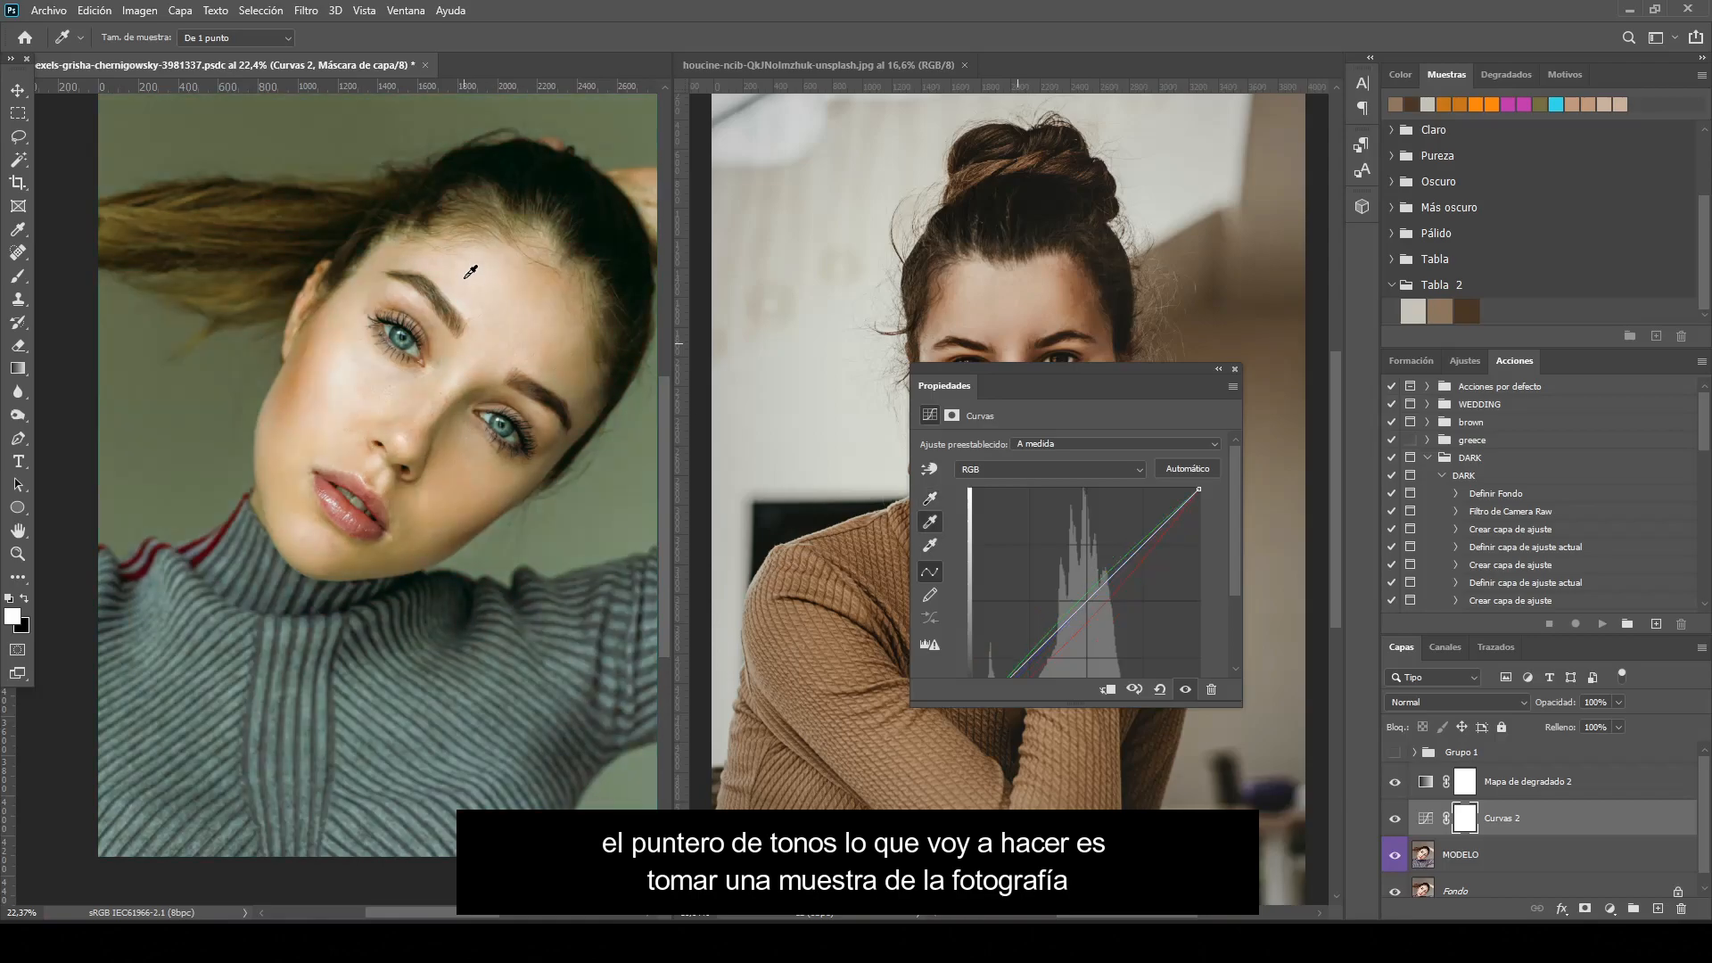
left_click(565, 377)
left_click(452, 269)
left_click(323, 389)
left_click(452, 468)
left_click_drag(1071, 379, 1389, 327)
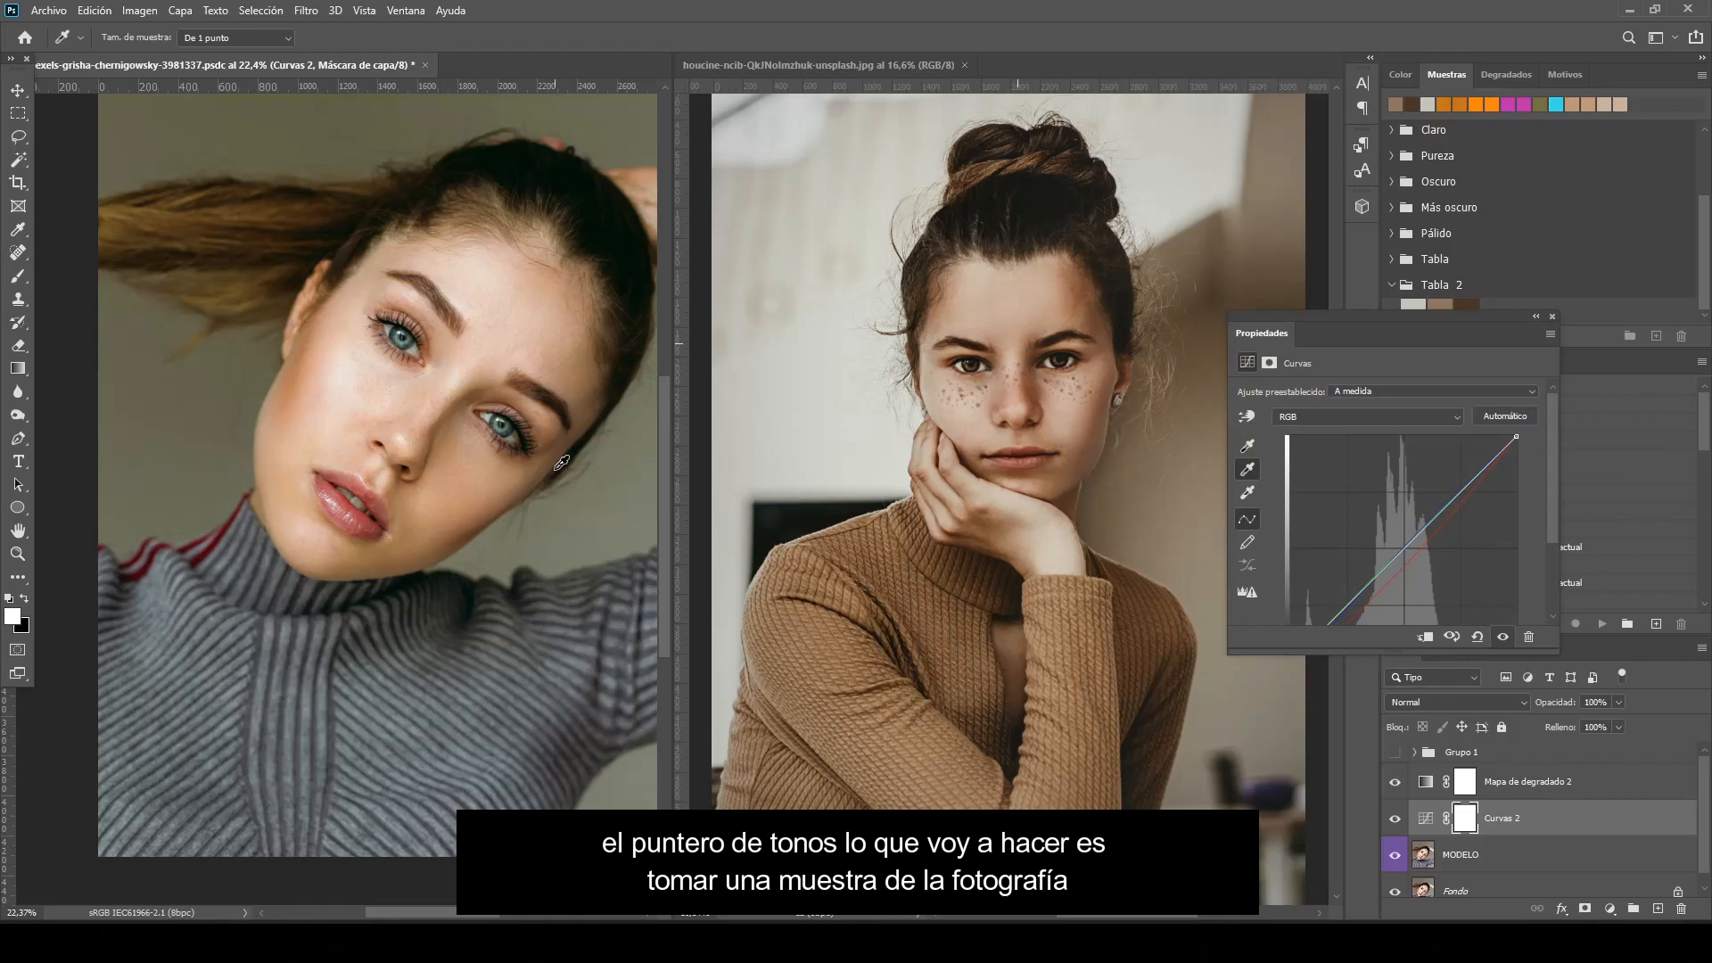
left_click(894, 576)
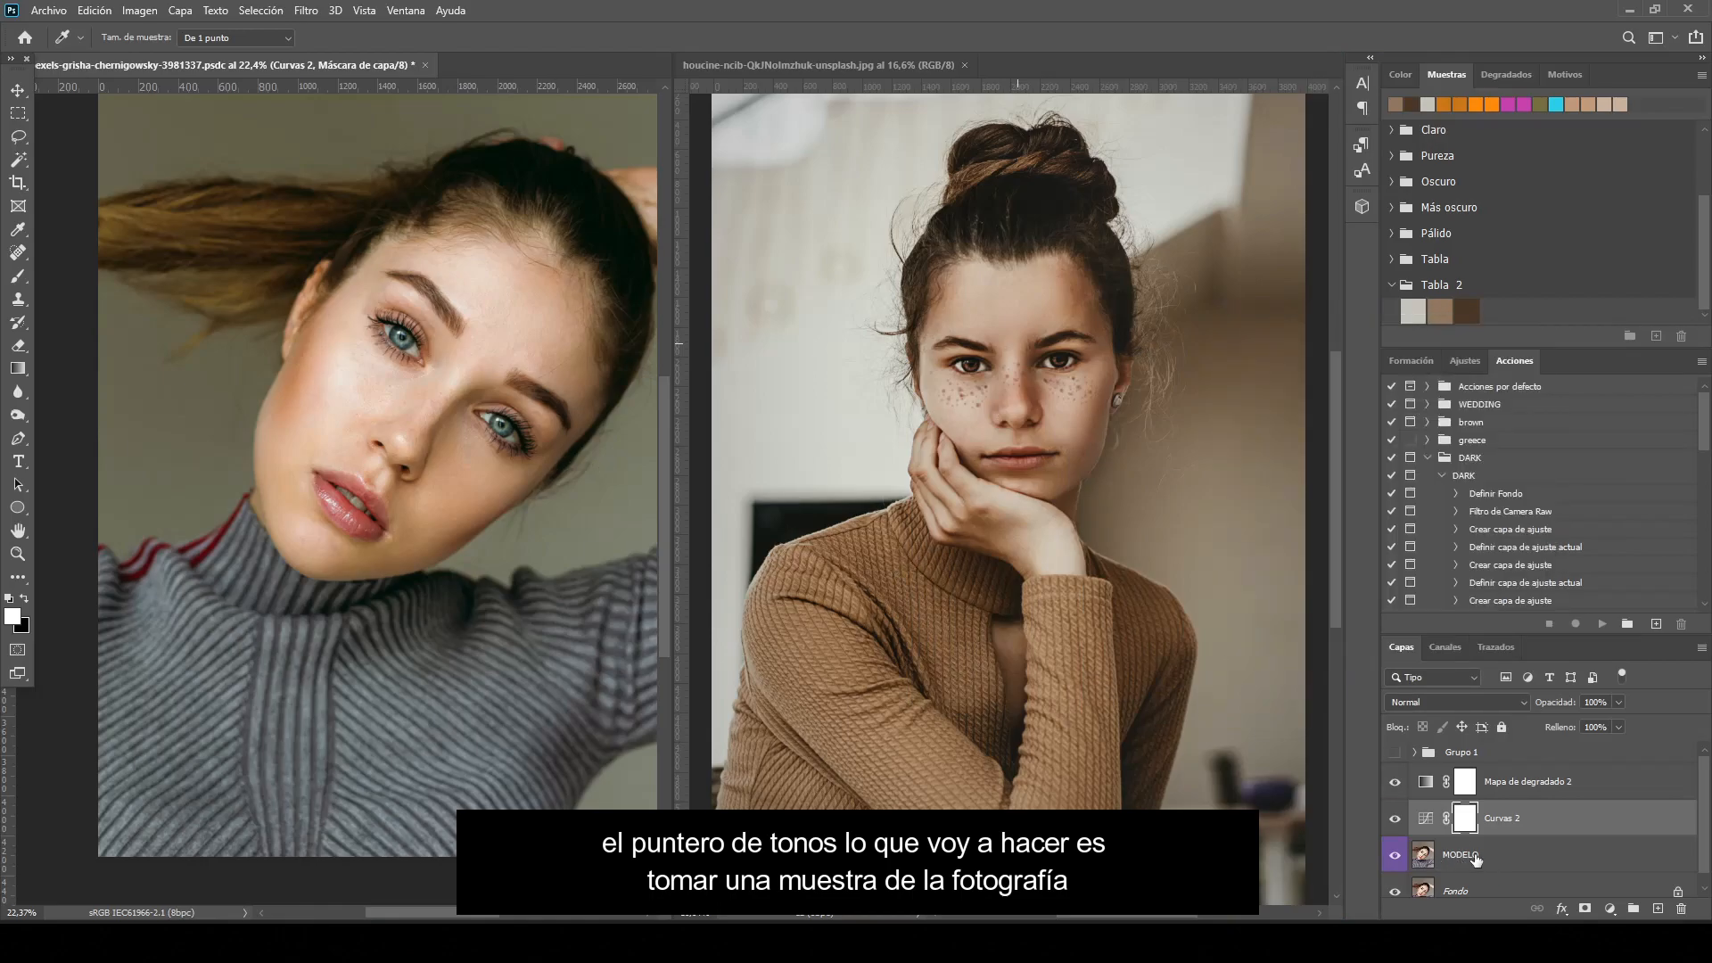
Create a new empty layer and place it directly above the Mapa de degradado 2 layer
left_click(1476, 858)
left_click(1657, 909)
left_click_drag(1541, 854, 1544, 779)
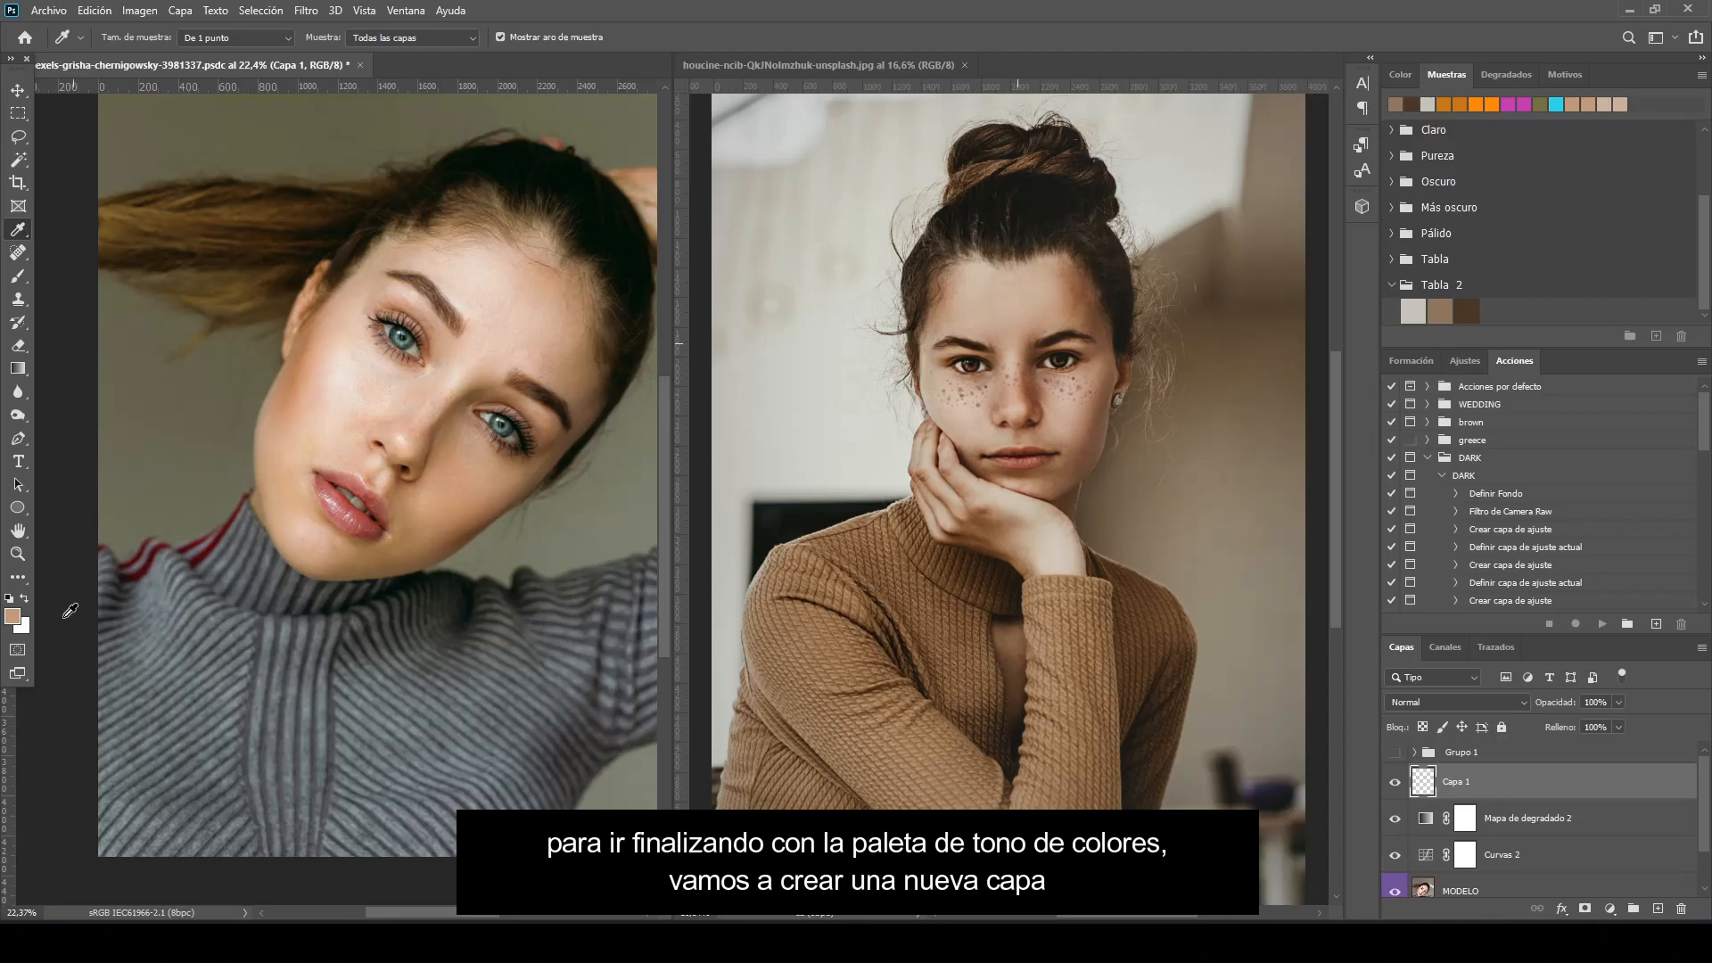
Set the foreground colour to a light skin tone sampled from the second portrait's forehead
left_click(12, 616)
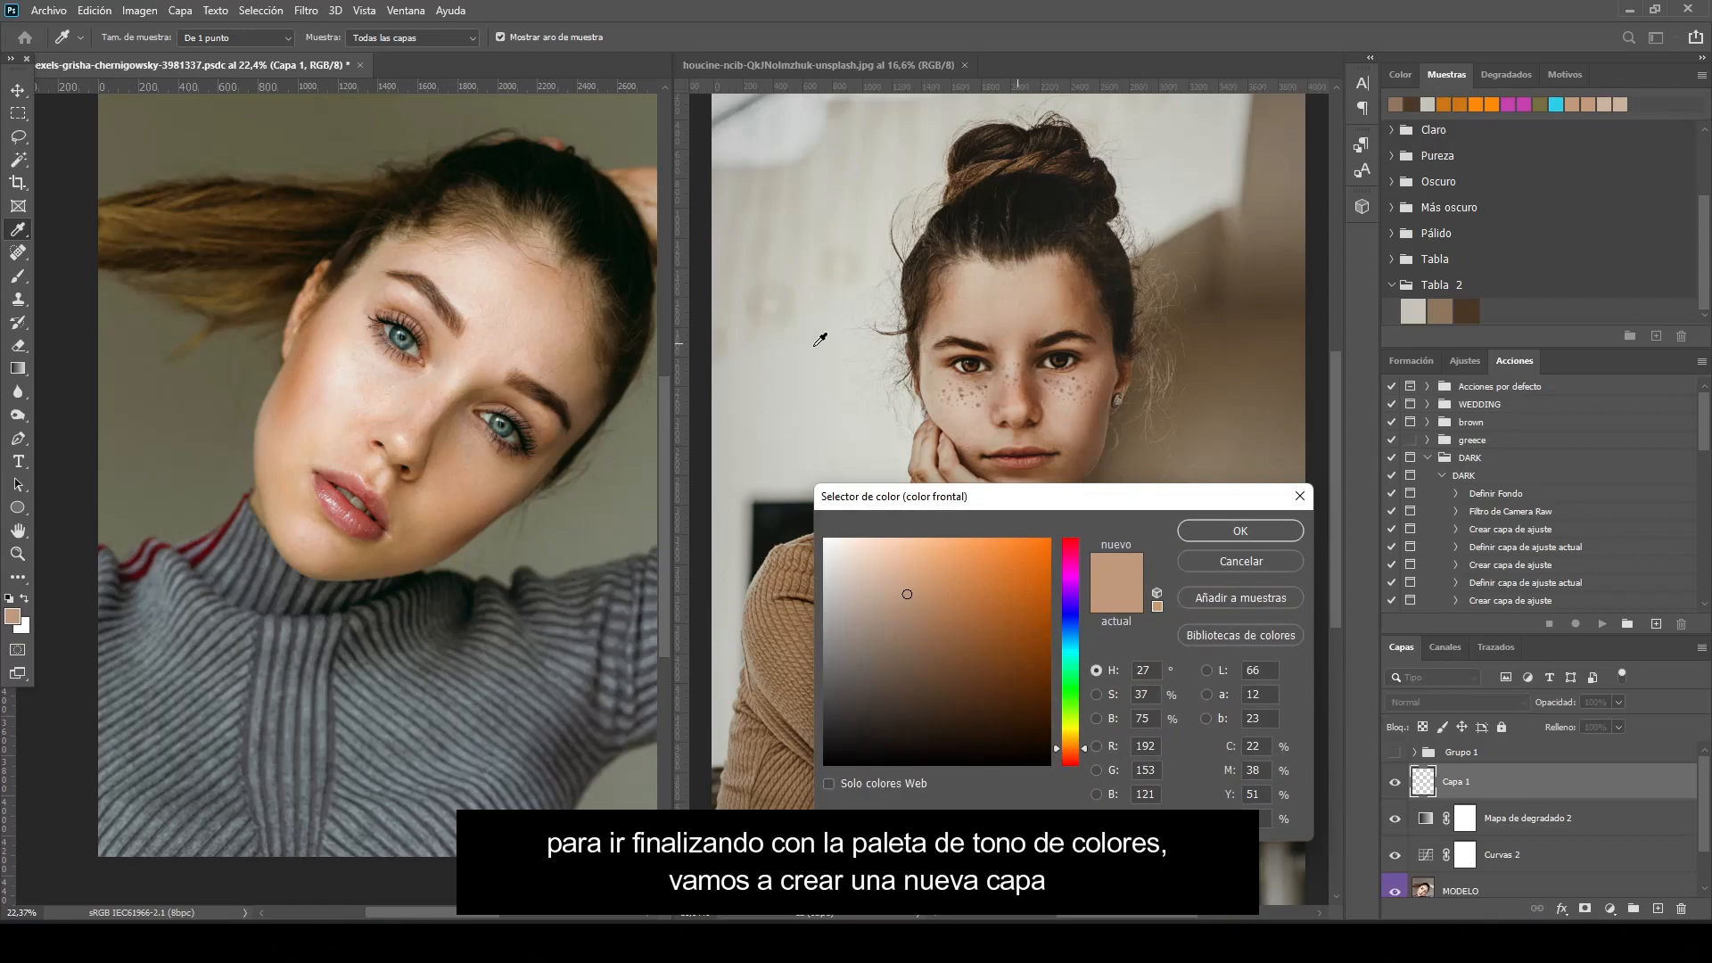
left_click(1012, 321)
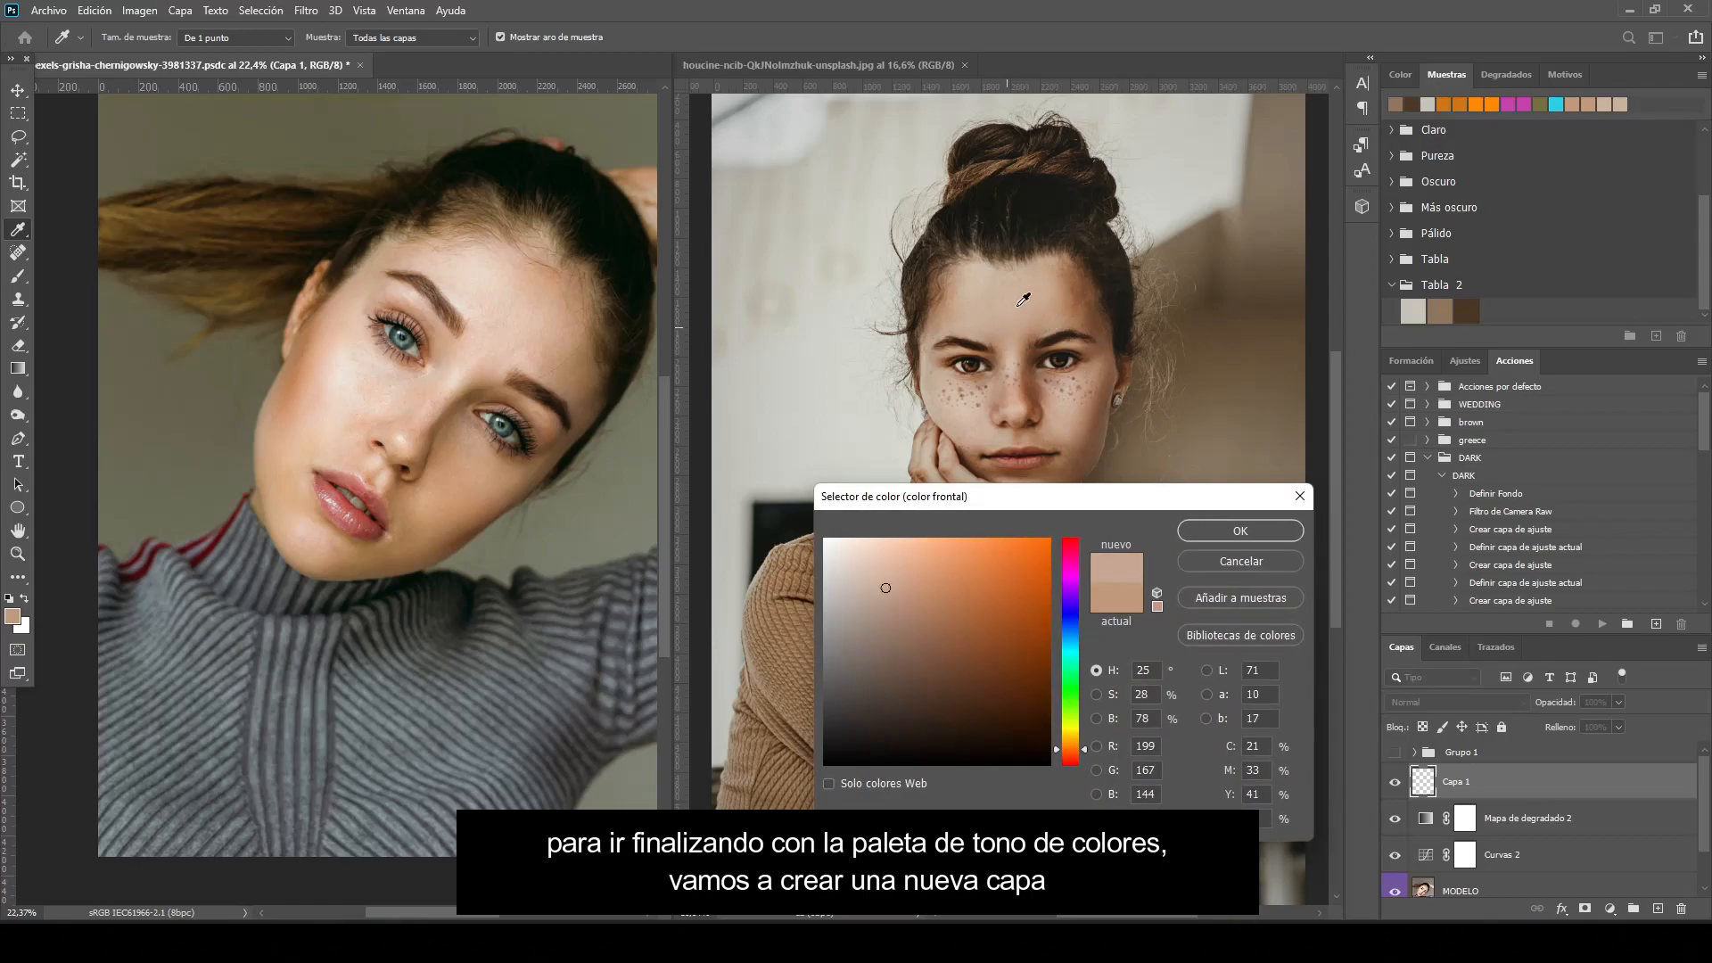
left_click(1241, 531)
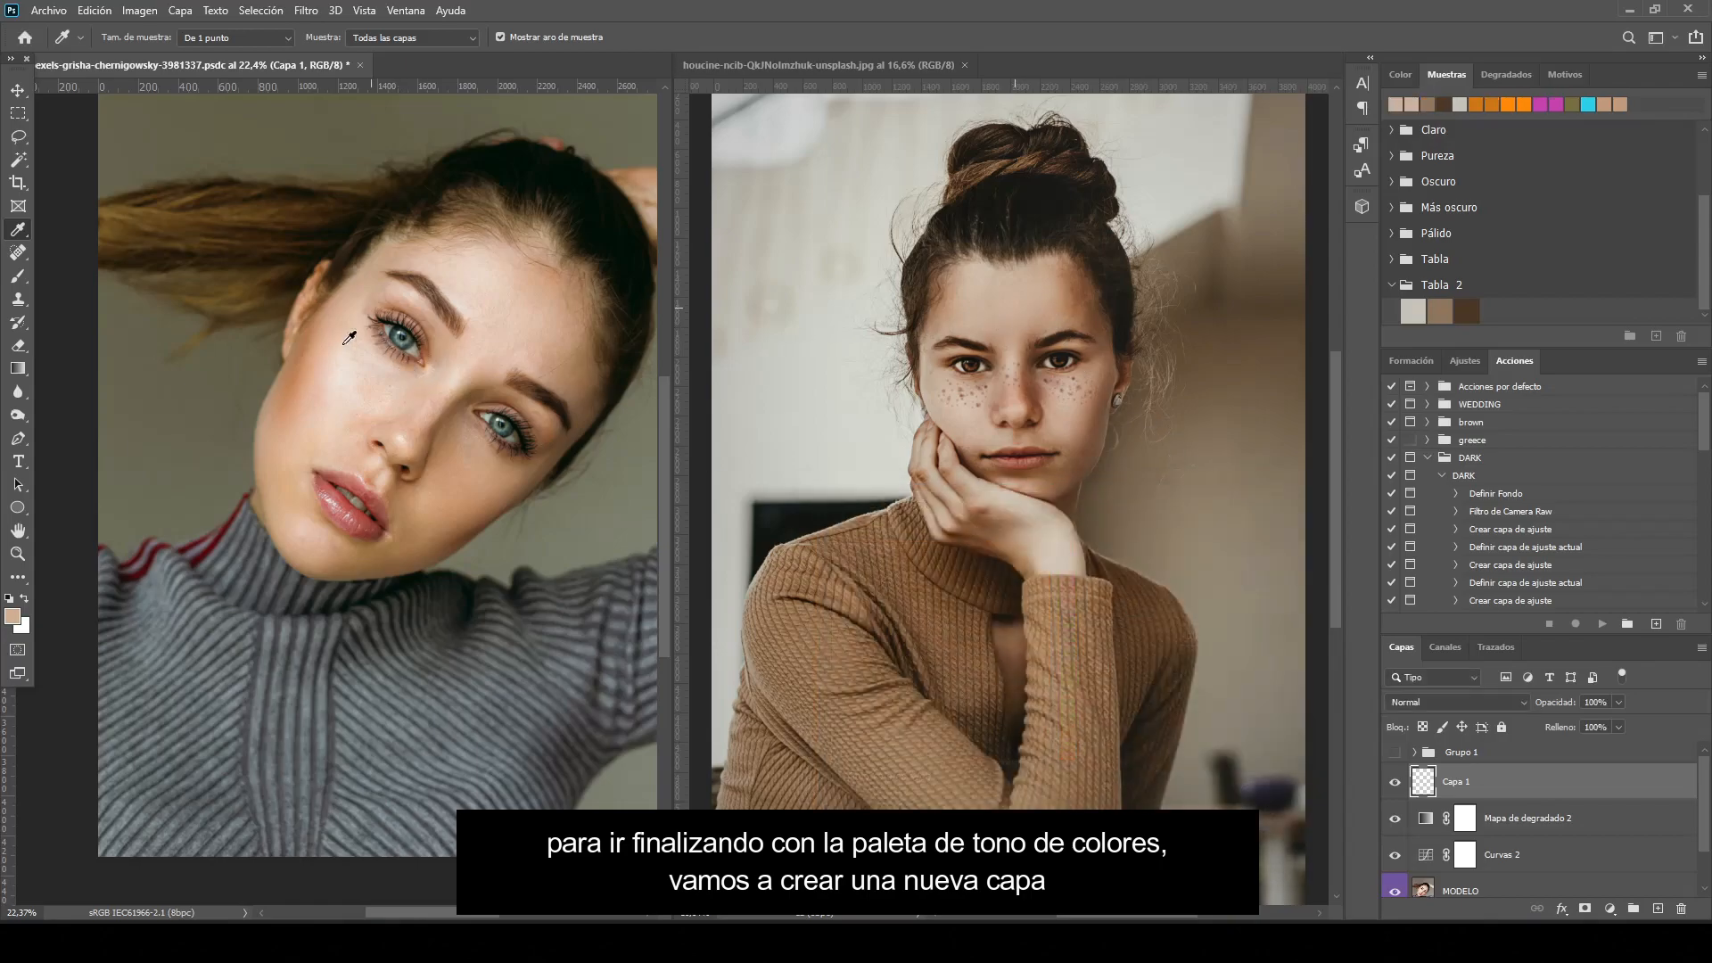
Paint the sampled skin tone over the model's forehead with a 147 px hard round brush at 9% opacity
right_click(18, 275)
left_click(114, 282)
scroll(522, 260, "up", 3)
scroll(520, 286, "up", 2)
right_click(460, 356)
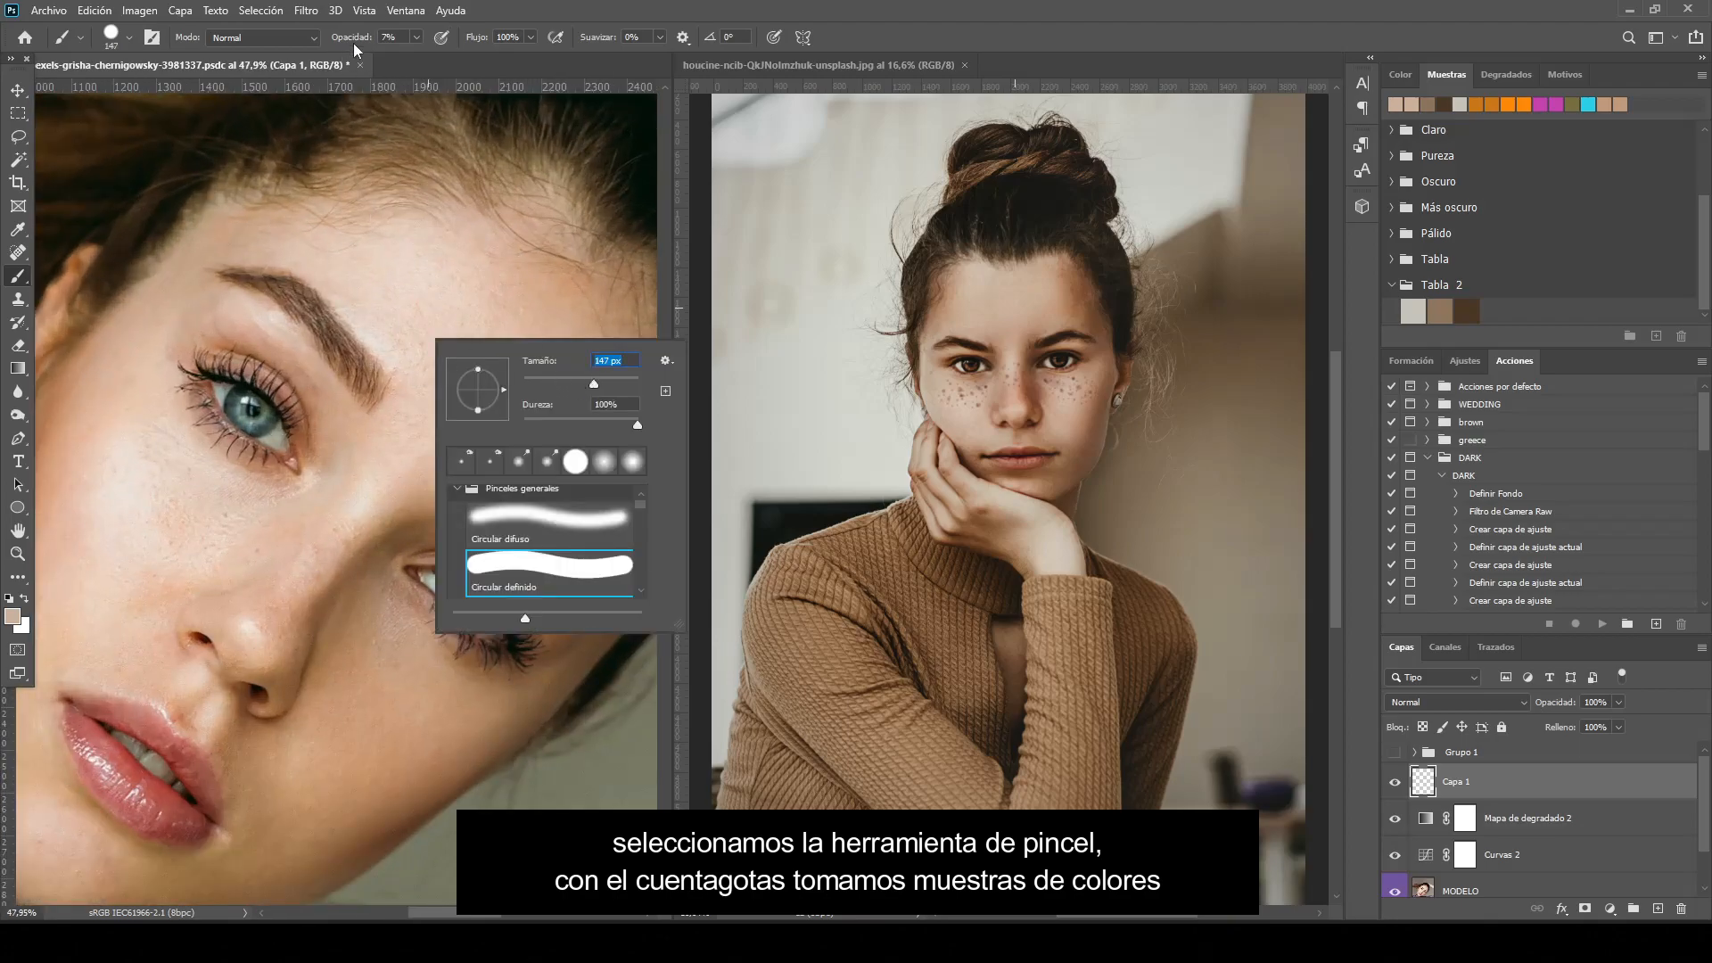
left_click_drag(356, 43, 361, 42)
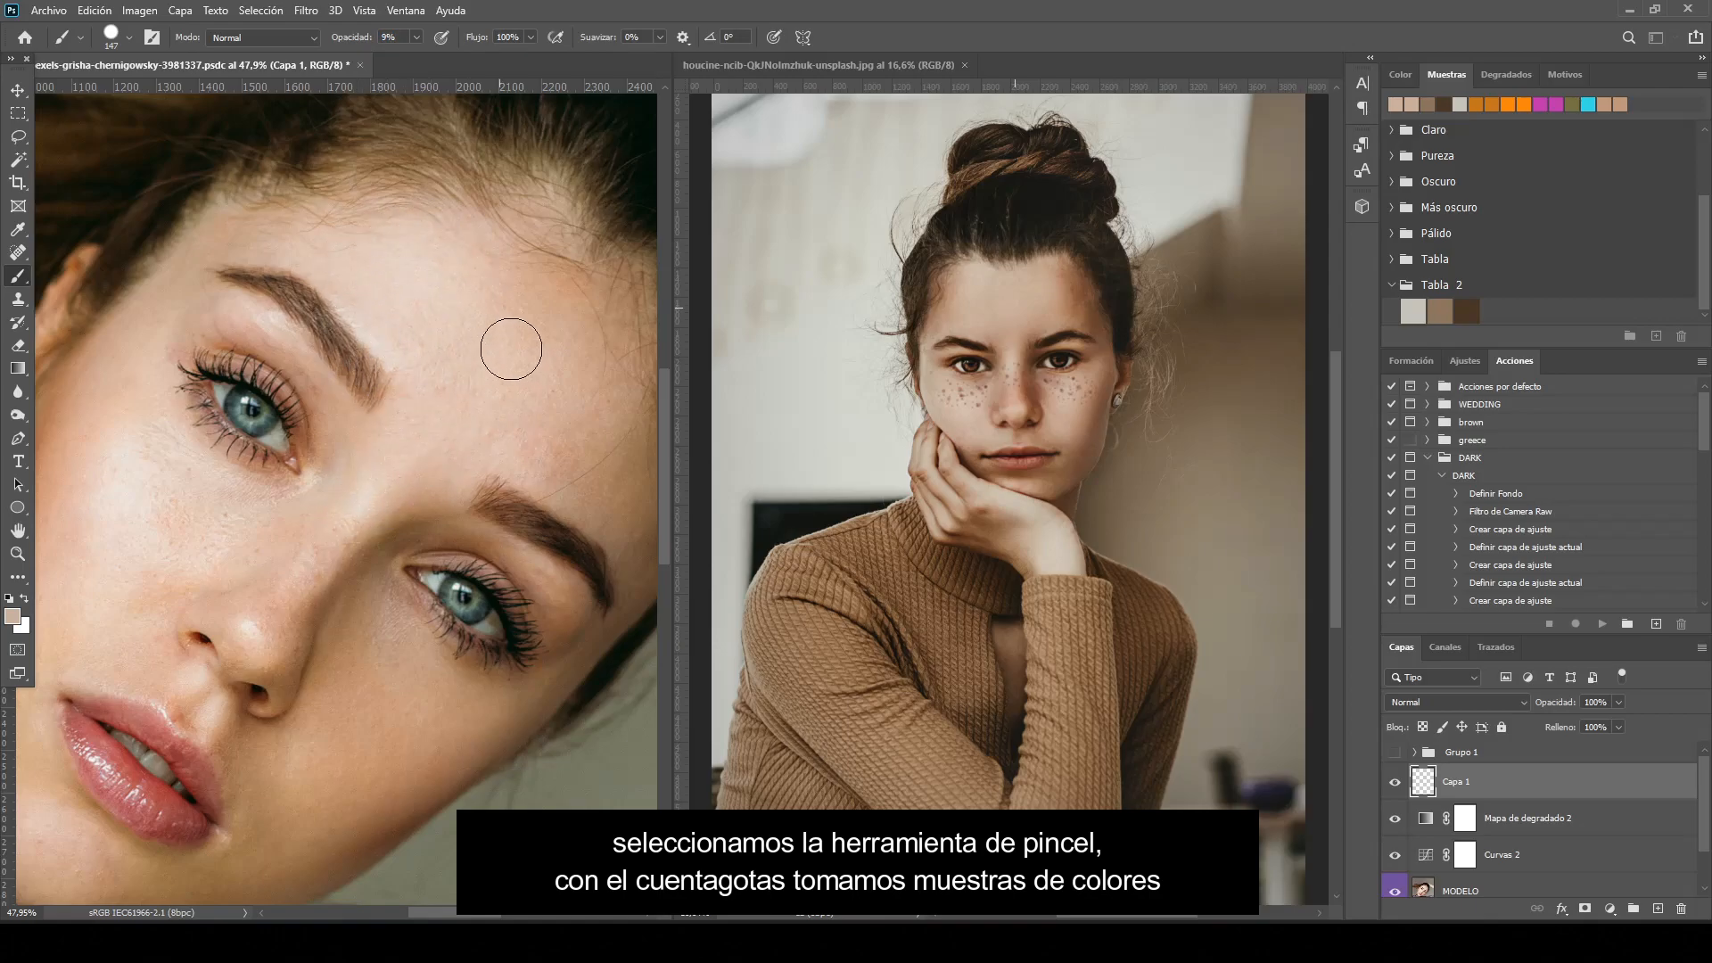
scroll(490, 401, "down", 3)
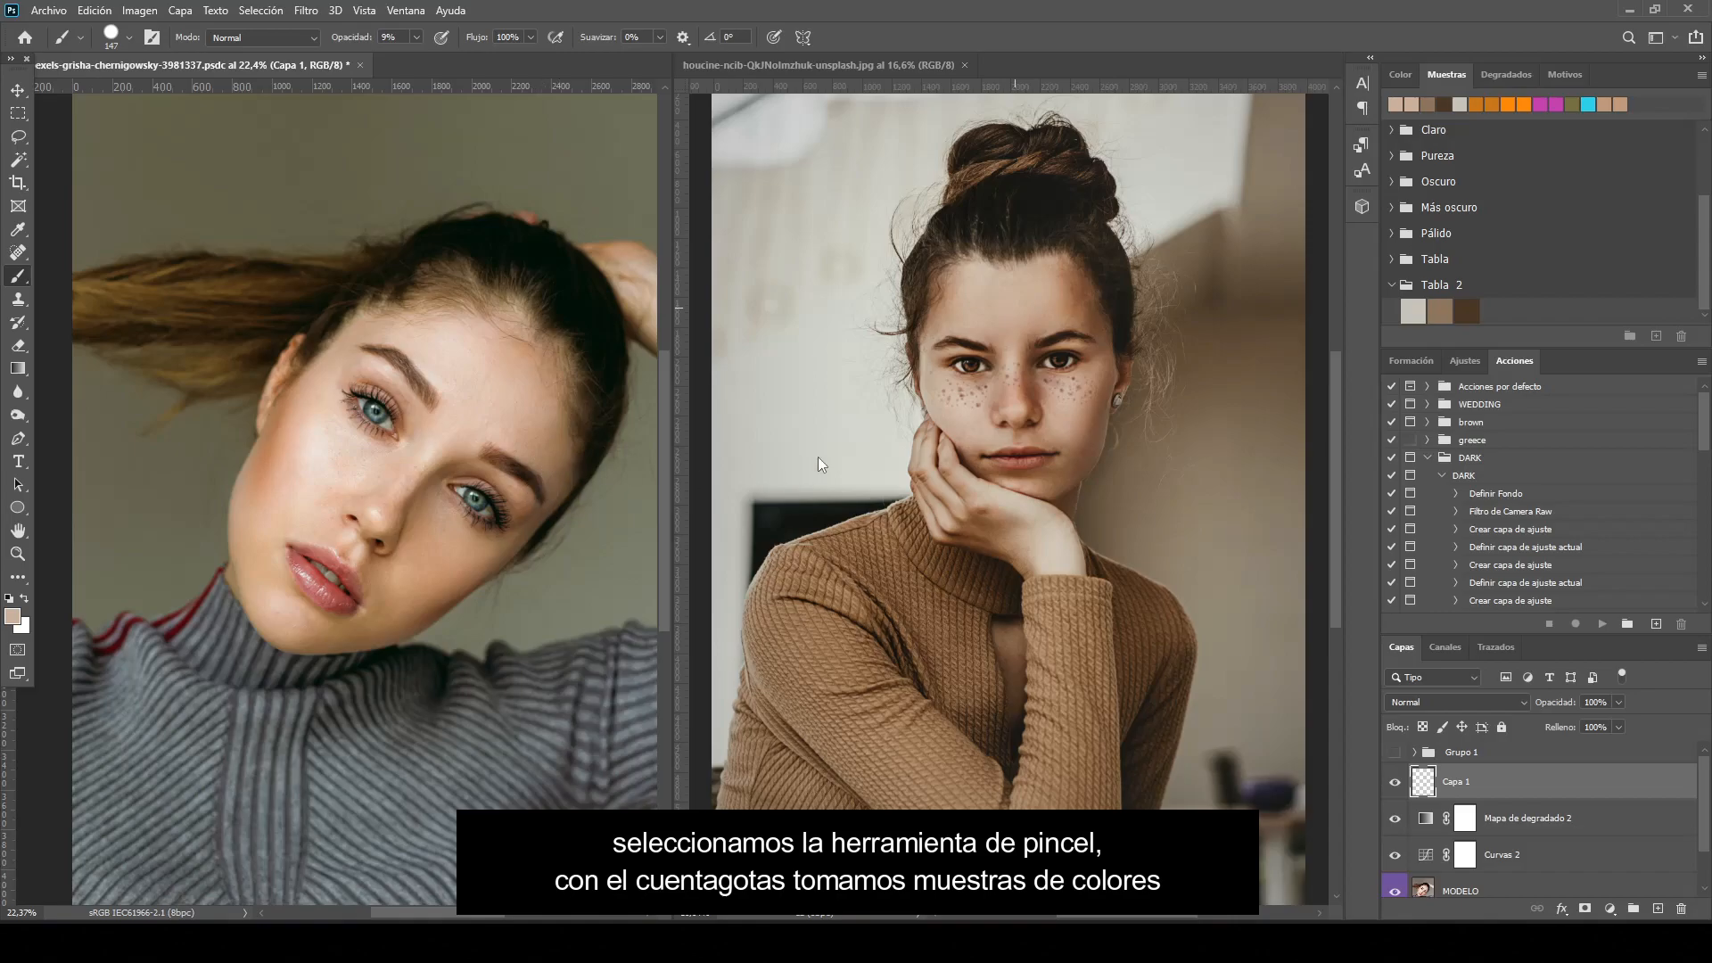
Sample a new skin tone from the side of the second portrait's face and paint the model's forehead with a 172 px brush
left_click(14, 622)
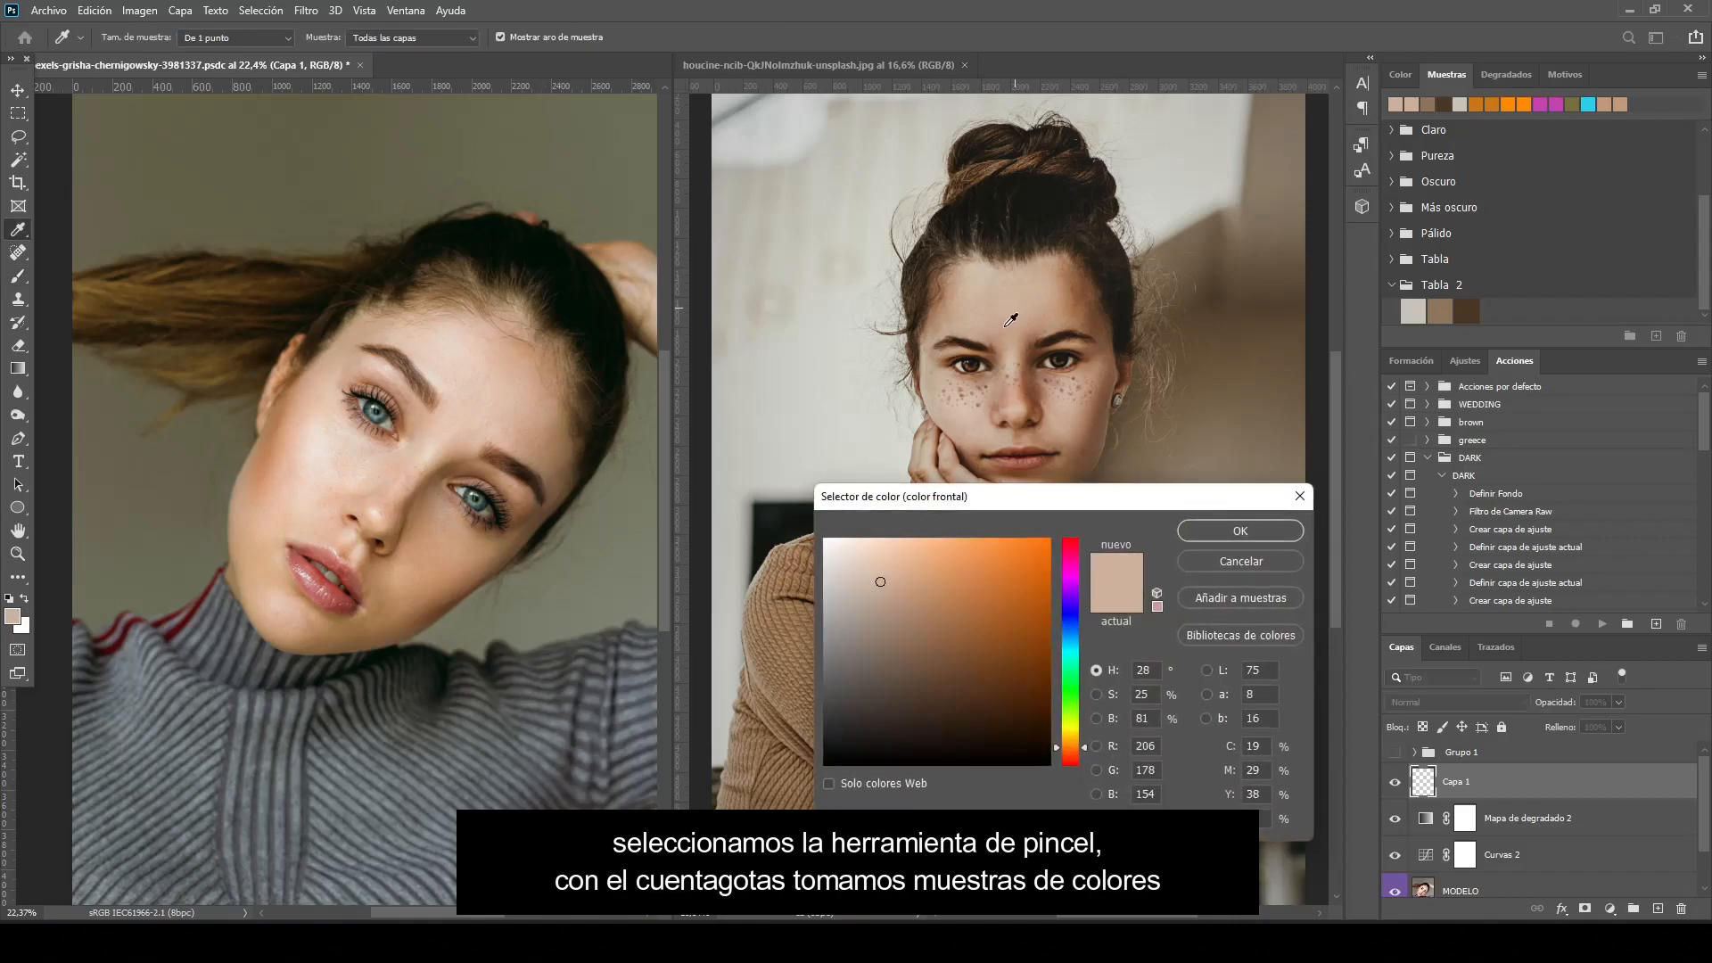
left_click(1103, 401)
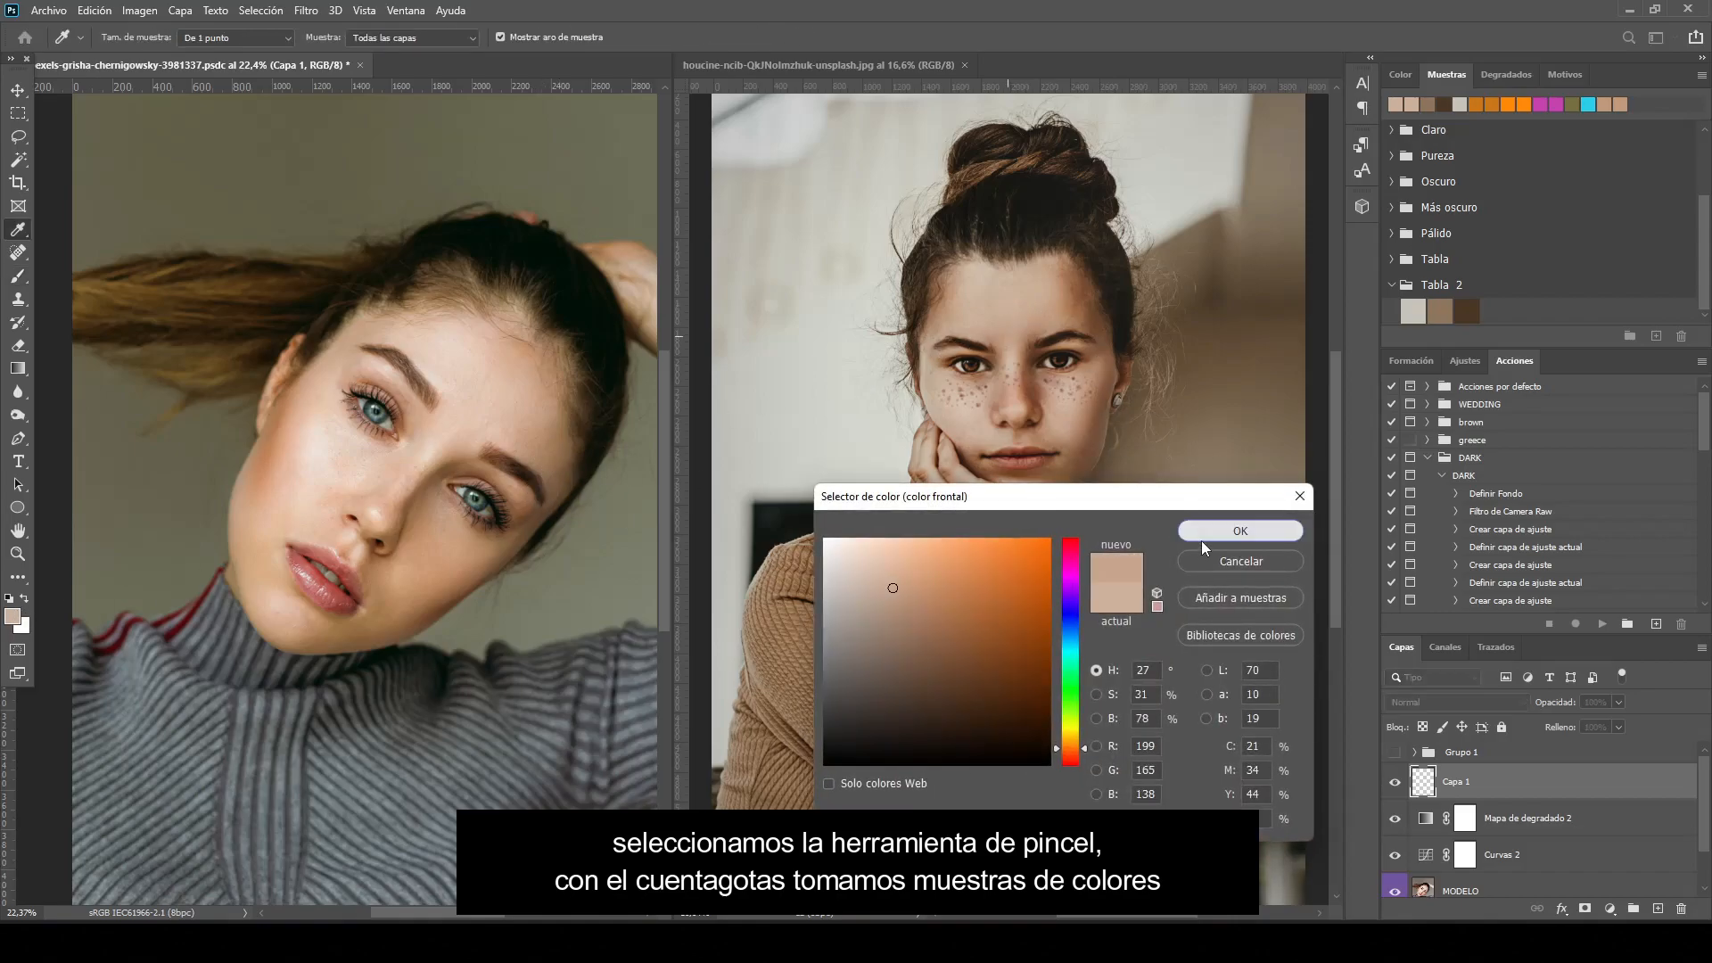
left_click(1239, 531)
key("b")
right_click(477, 365)
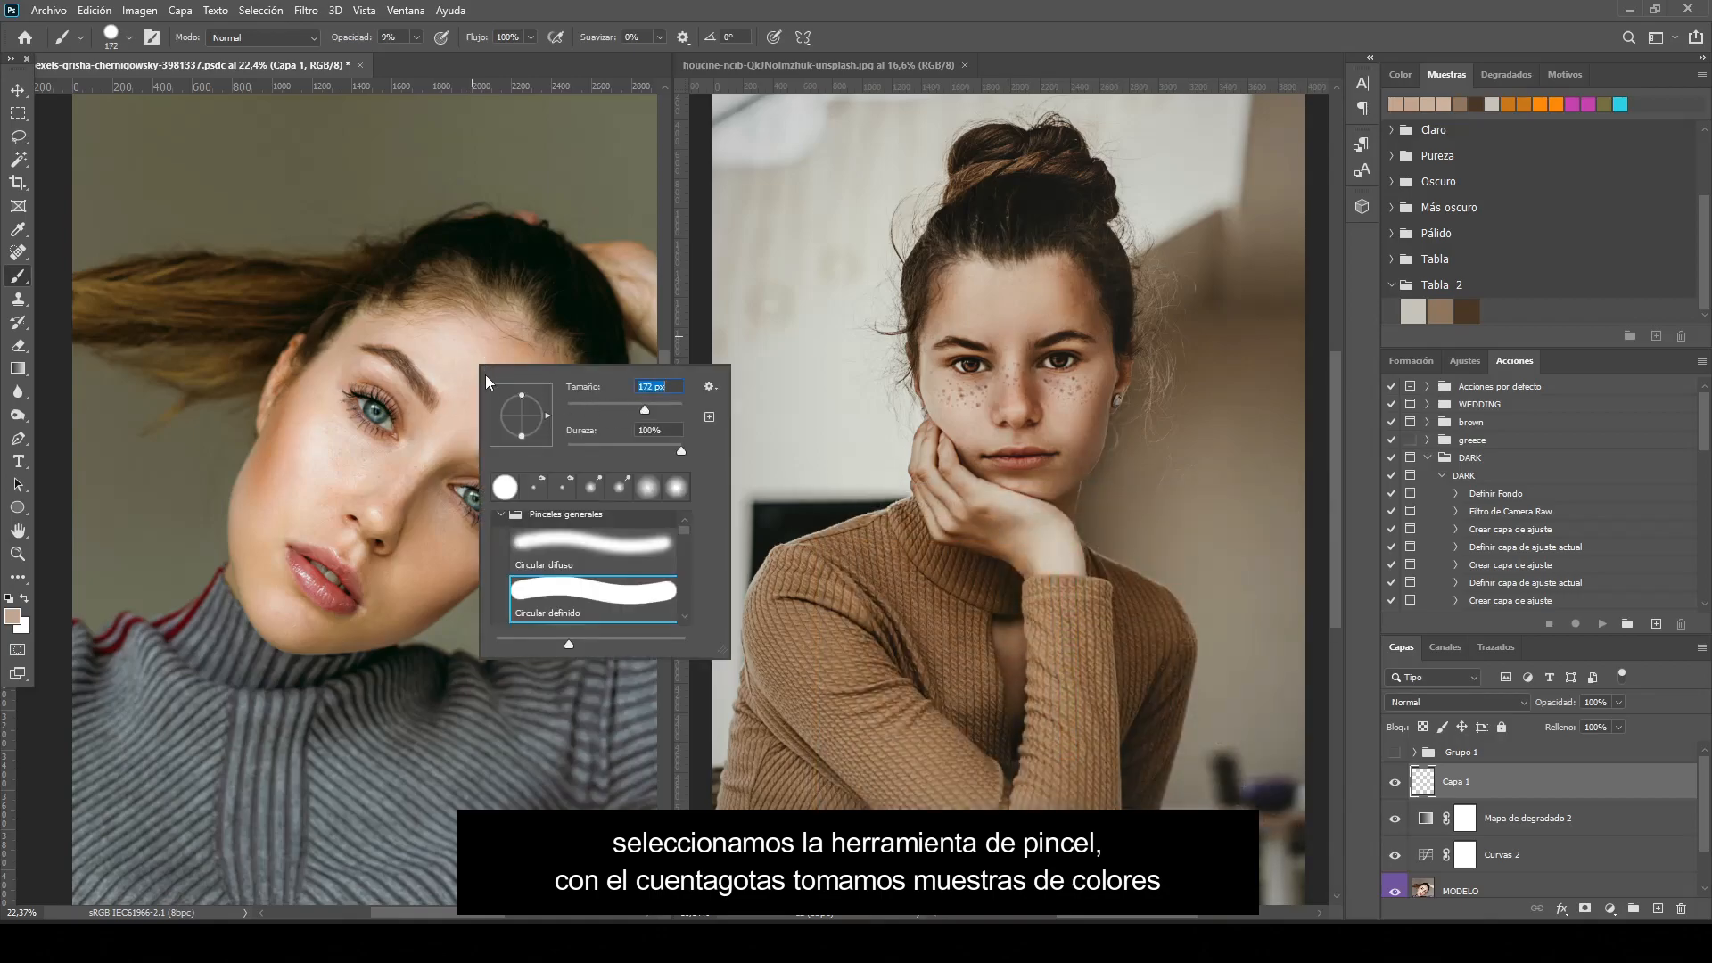
left_click(453, 353)
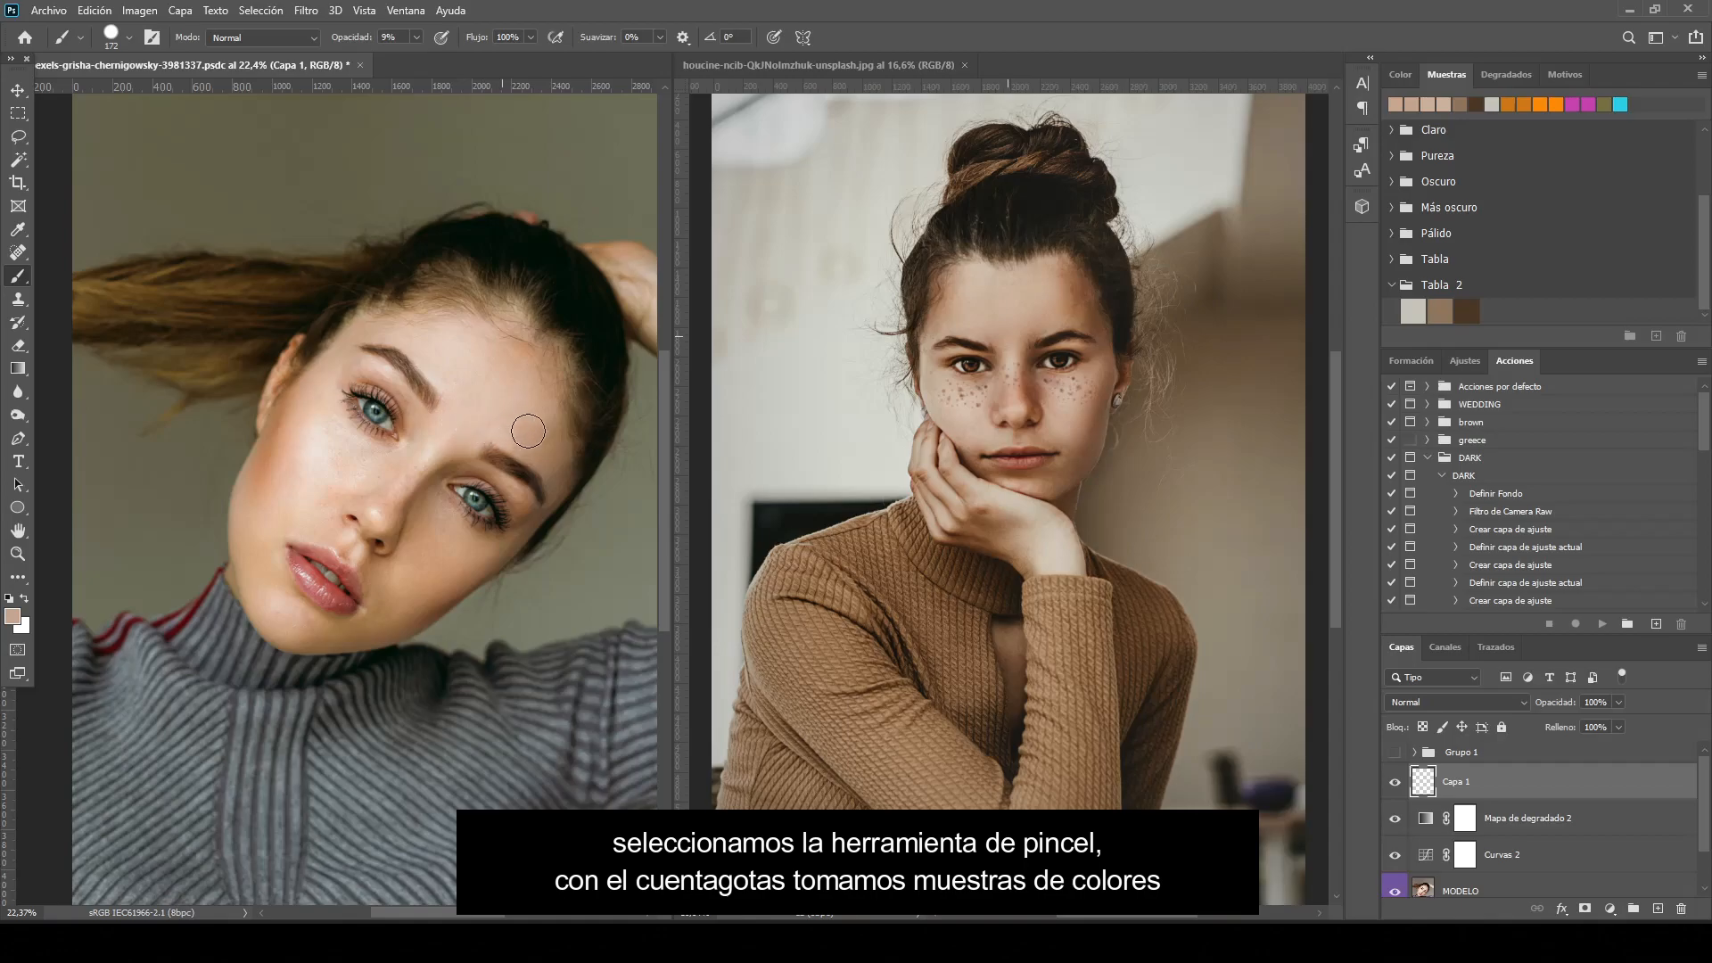
scroll(350, 544, "up", 3)
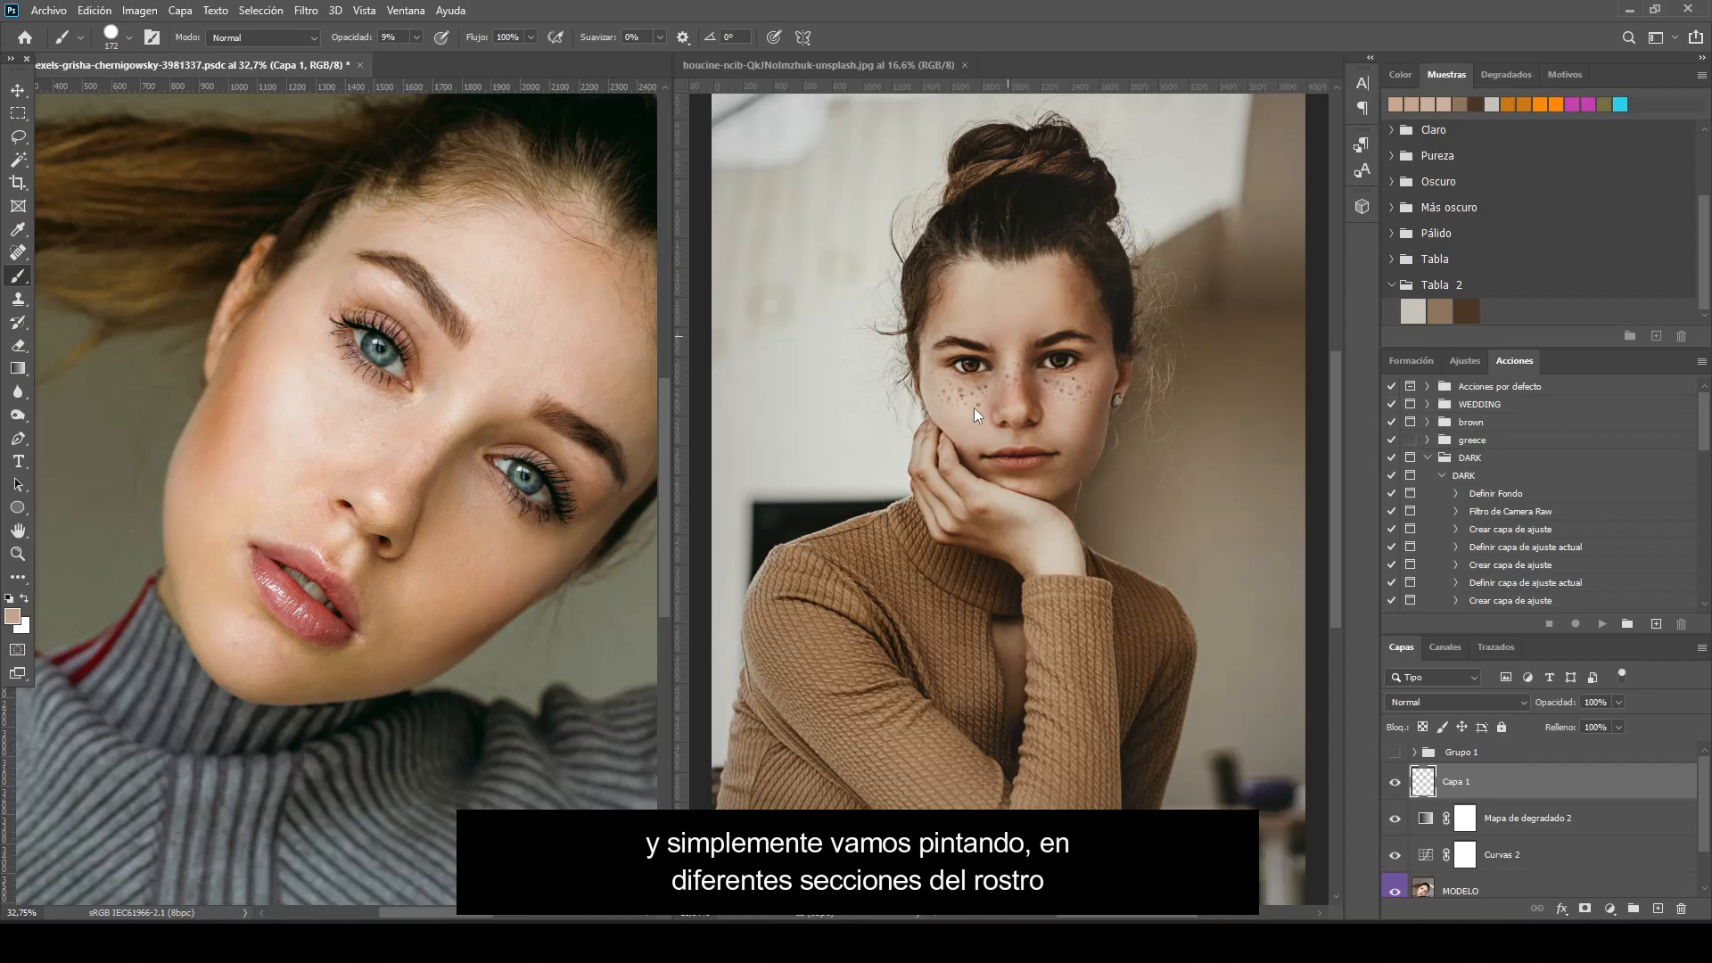
Sample a light skin tone from the second portrait's cheek and paint the model's cheeks, undoing and redoing a stroke
left_click(12, 616)
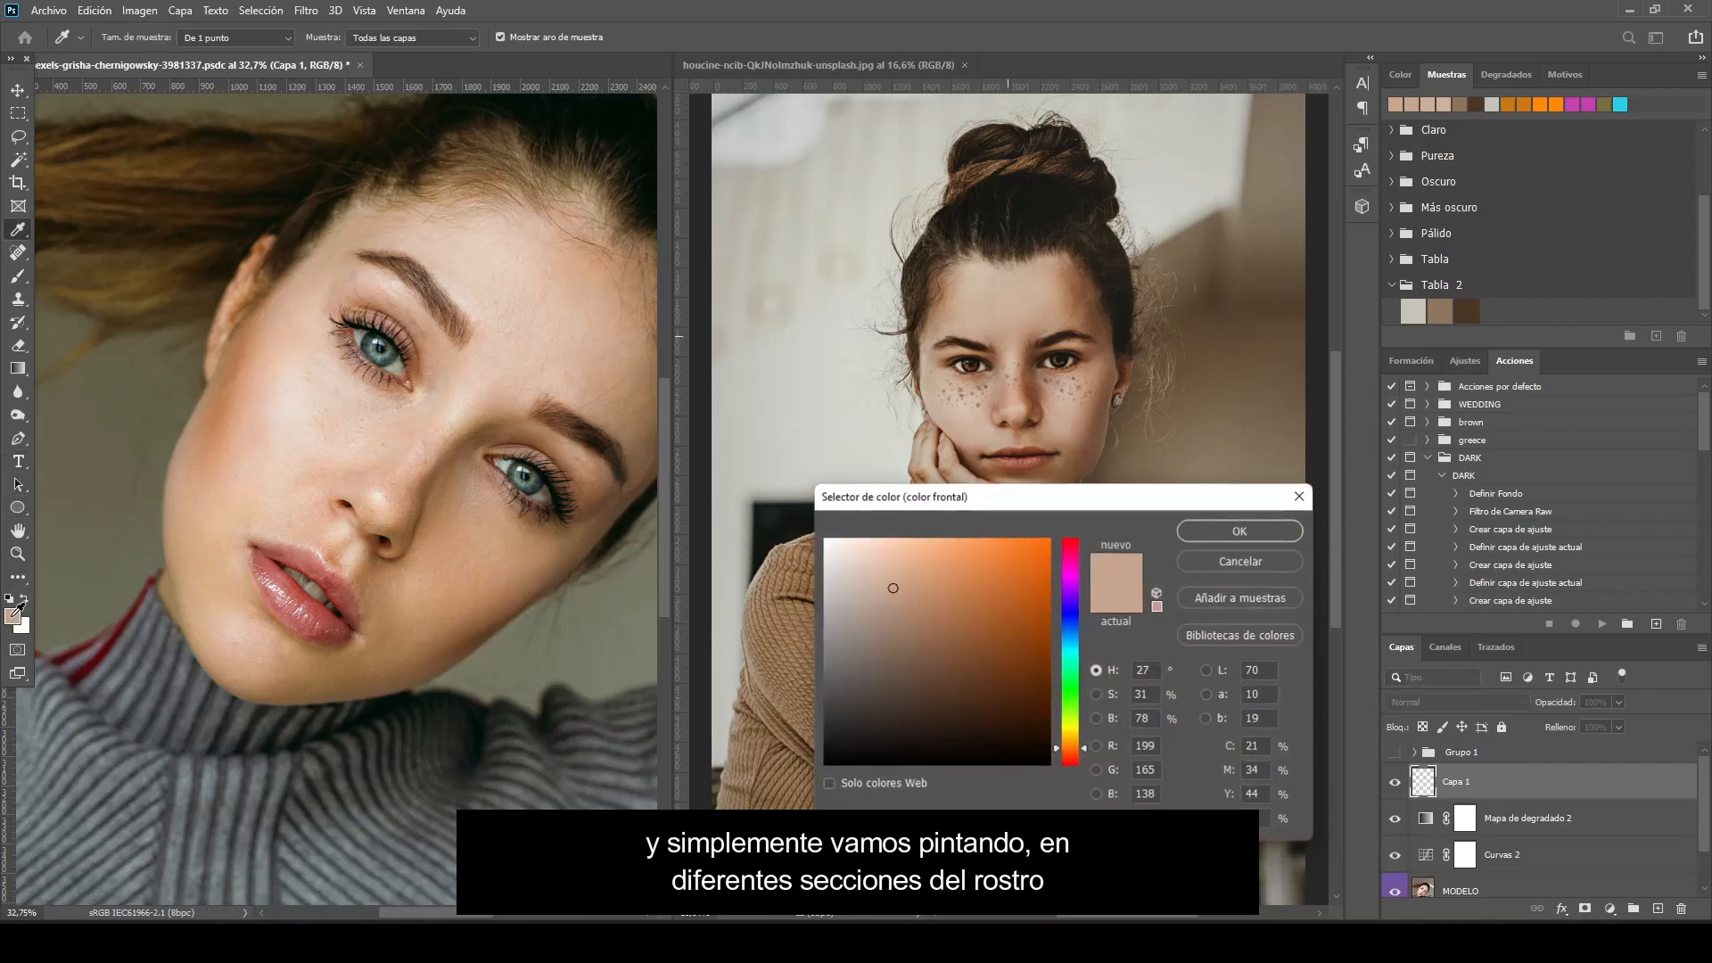
left_click(1092, 465)
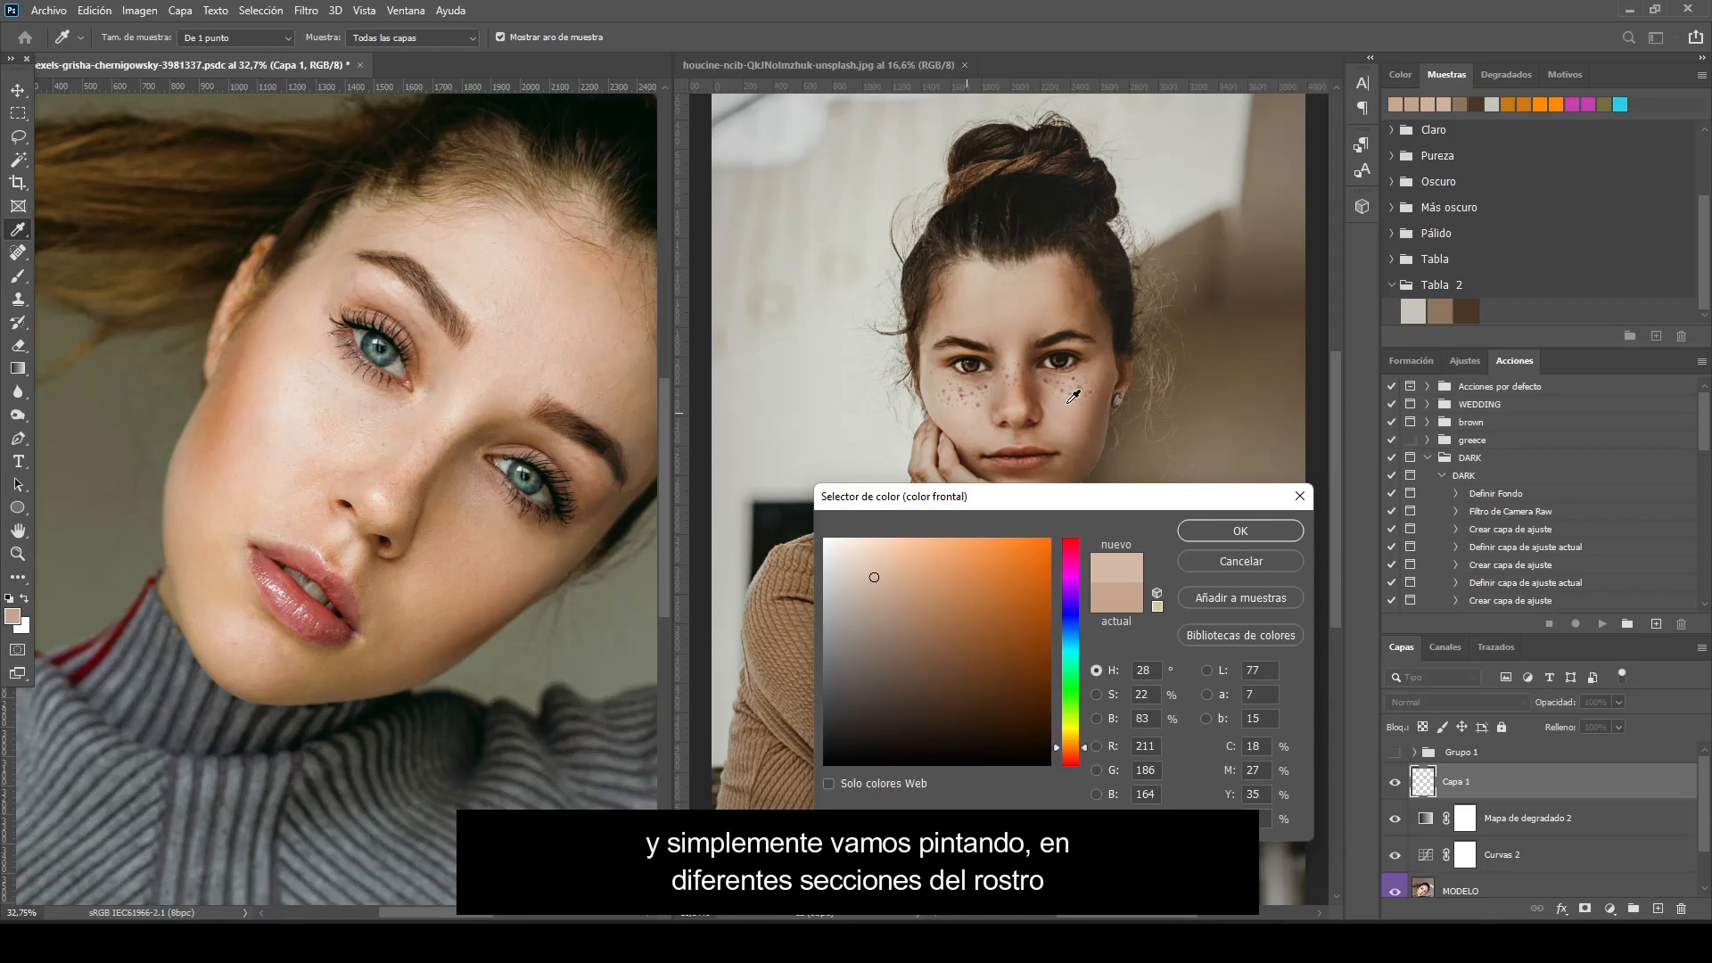
left_click(1191, 533)
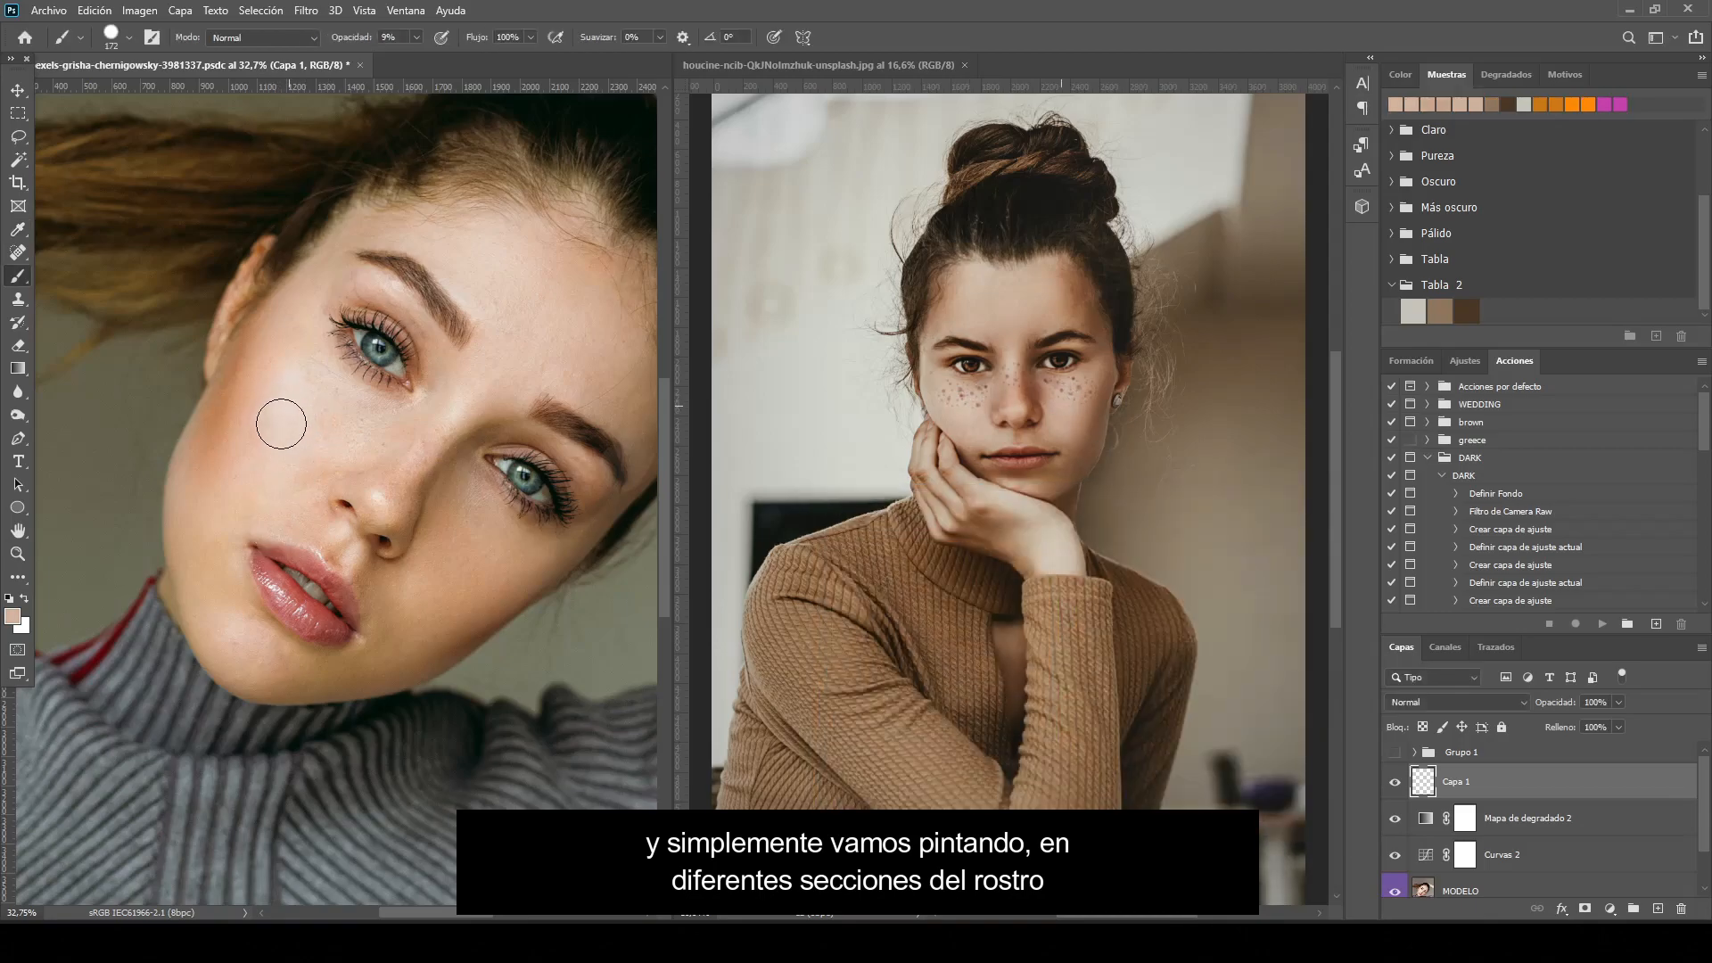
mouse_move(278, 450)
left_mouse_down()
mouse_move(337, 430)
mouse_move(302, 399)
mouse_move(359, 437)
left_mouse_up()
mouse_move(463, 559)
left_mouse_down()
mouse_move(459, 489)
mouse_move(443, 525)
mouse_move(471, 477)
mouse_move(528, 551)
mouse_move(411, 607)
mouse_move(440, 624)
mouse_move(424, 633)
mouse_move(444, 629)
mouse_move(472, 589)
mouse_move(437, 636)
left_mouse_up()
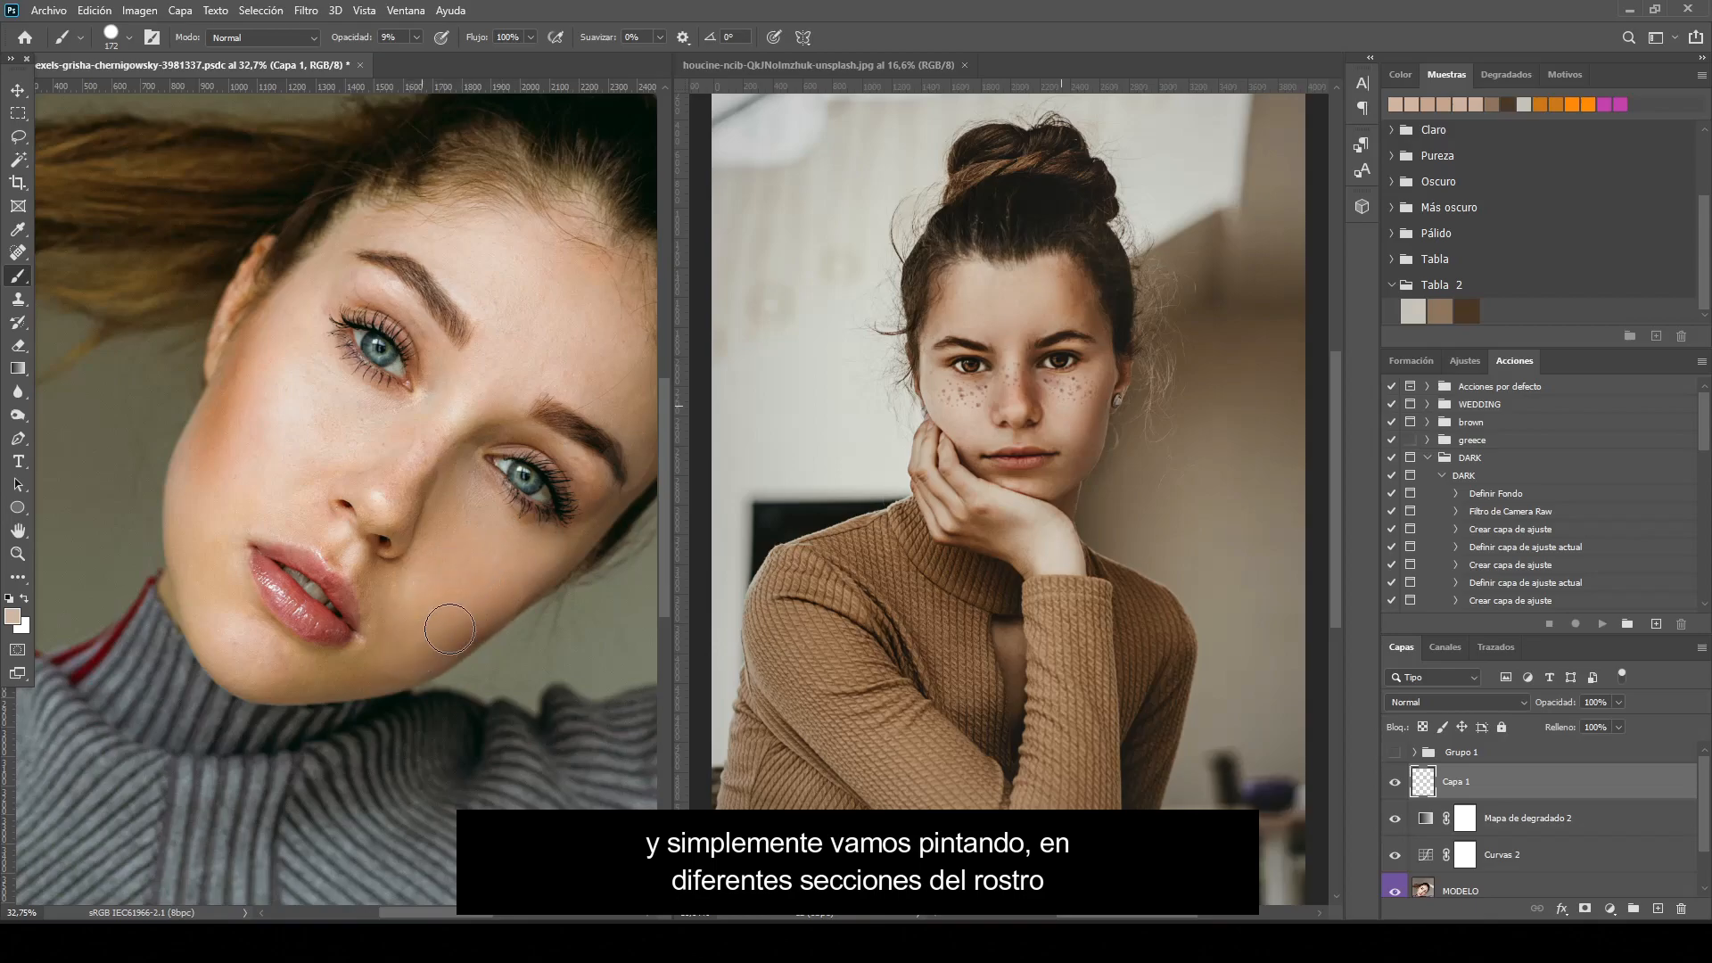
key("ctrl+z")
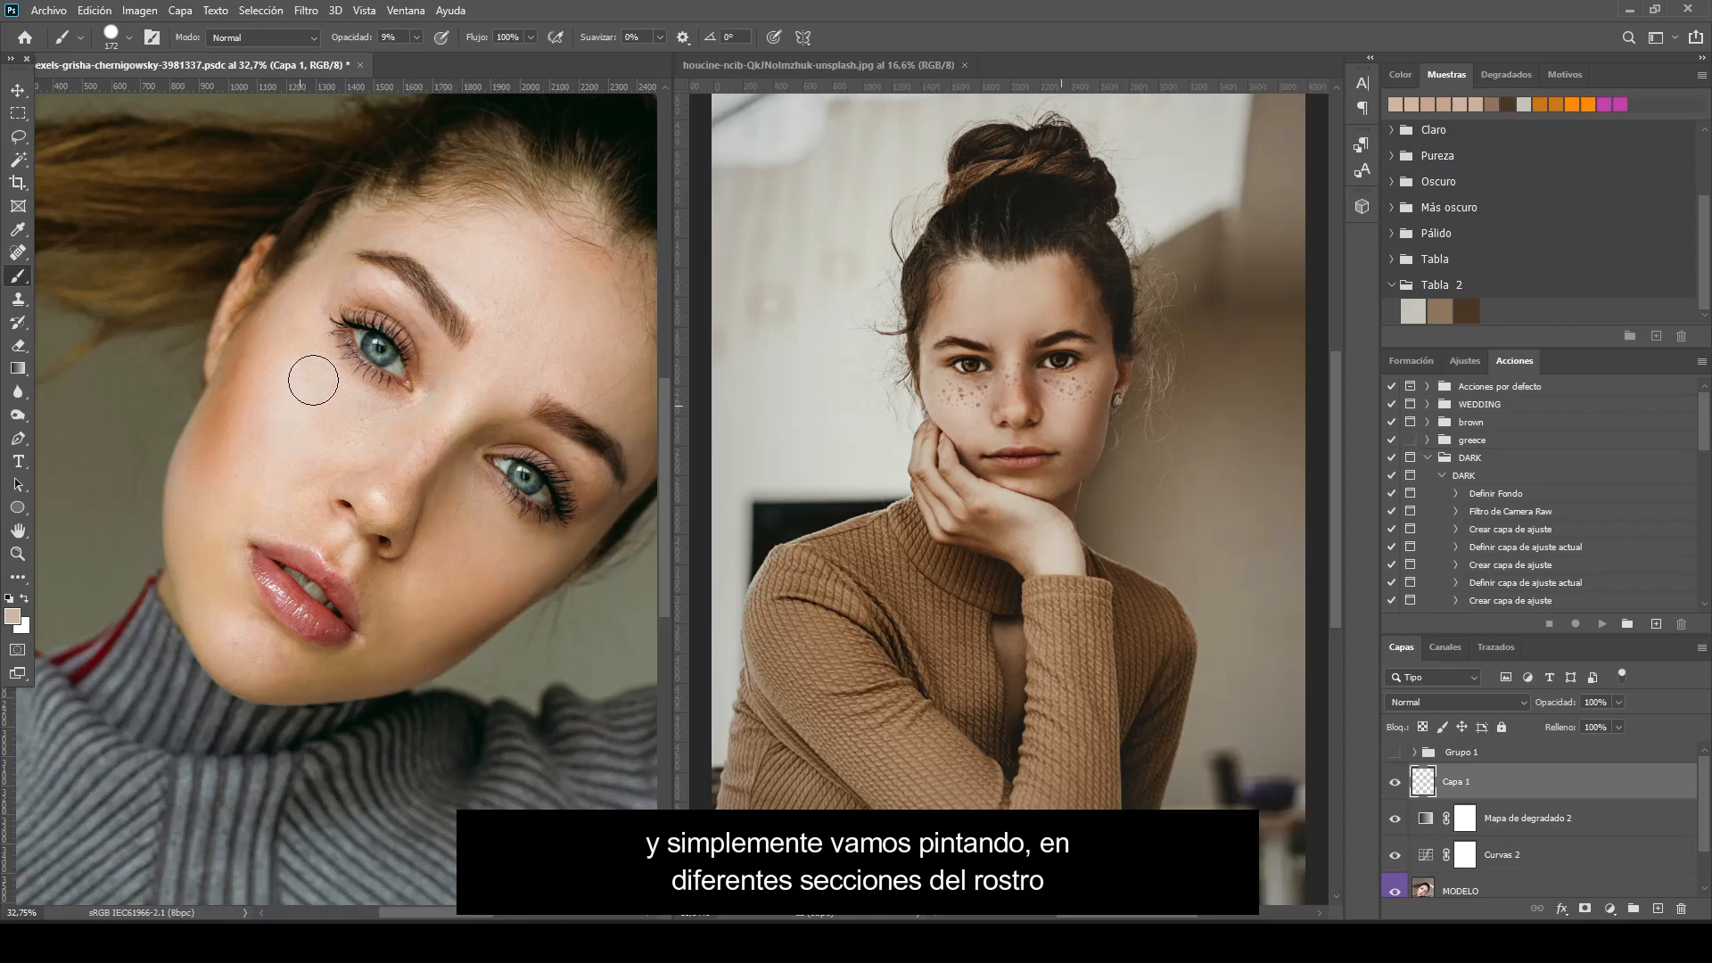
mouse_move(285, 442)
left_mouse_down()
mouse_move(332, 451)
mouse_move(367, 419)
mouse_move(351, 393)
mouse_move(371, 422)
left_mouse_up()
Sample a skin tone from the second portrait's nose and reduce the brush to 71 px for the model's nose
left_click(14, 620)
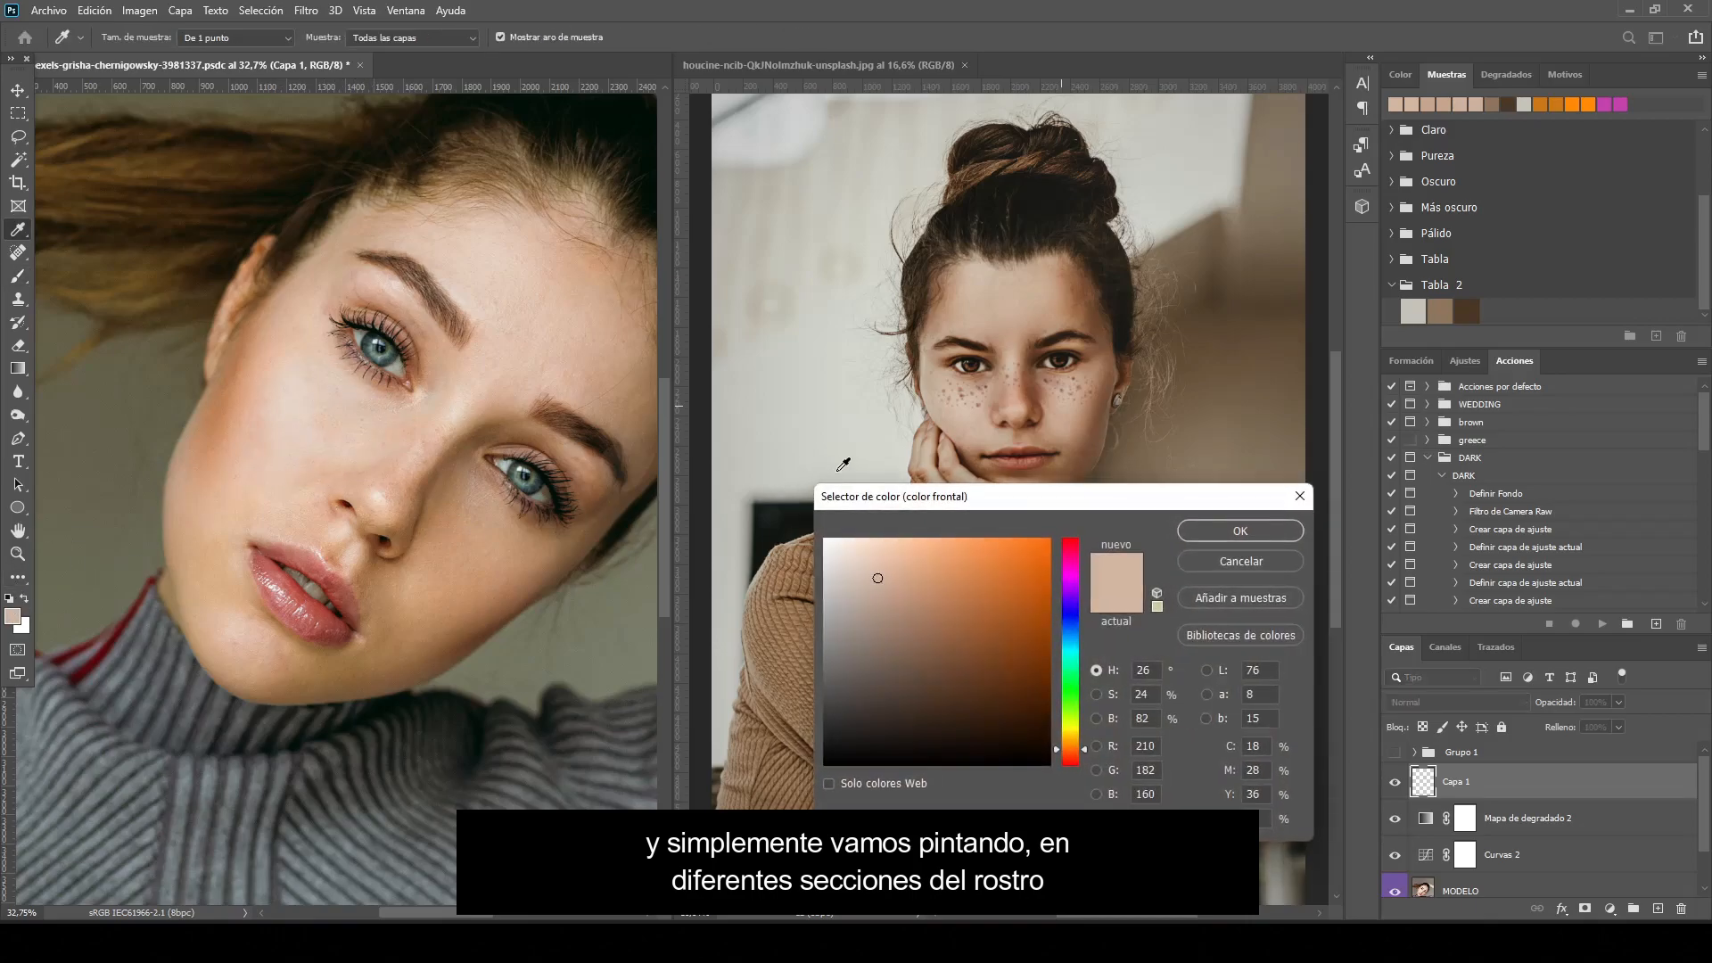
left_click(1012, 392)
left_click(1240, 530)
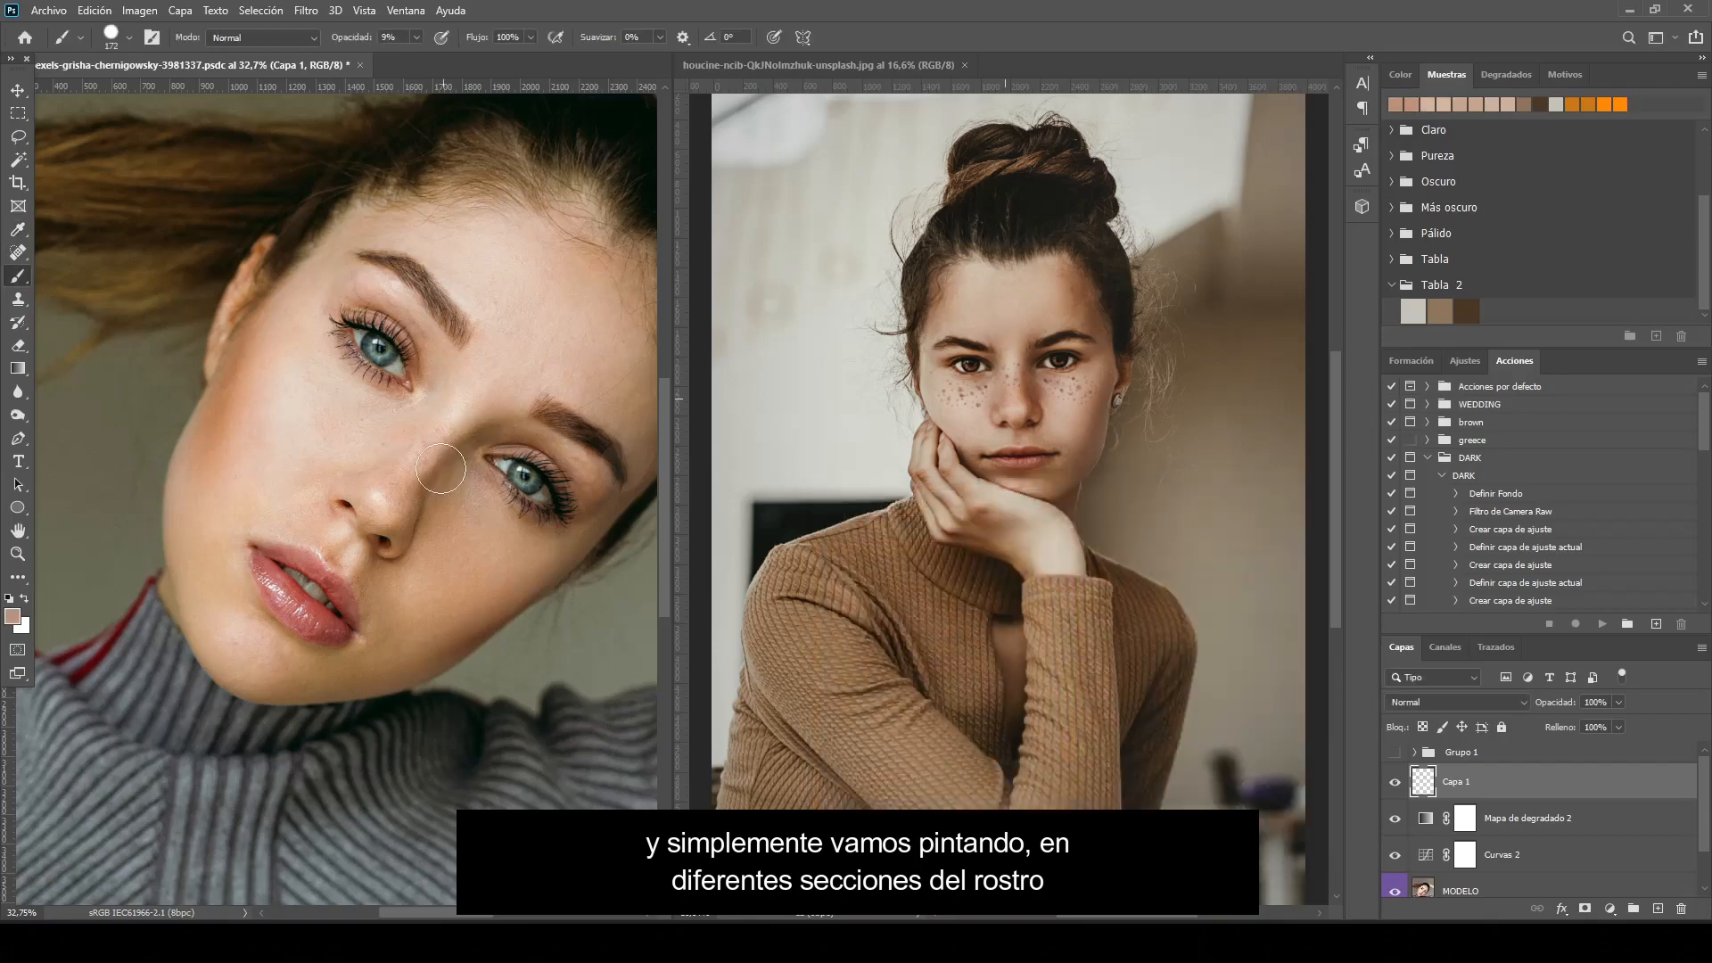
right_click(393, 482)
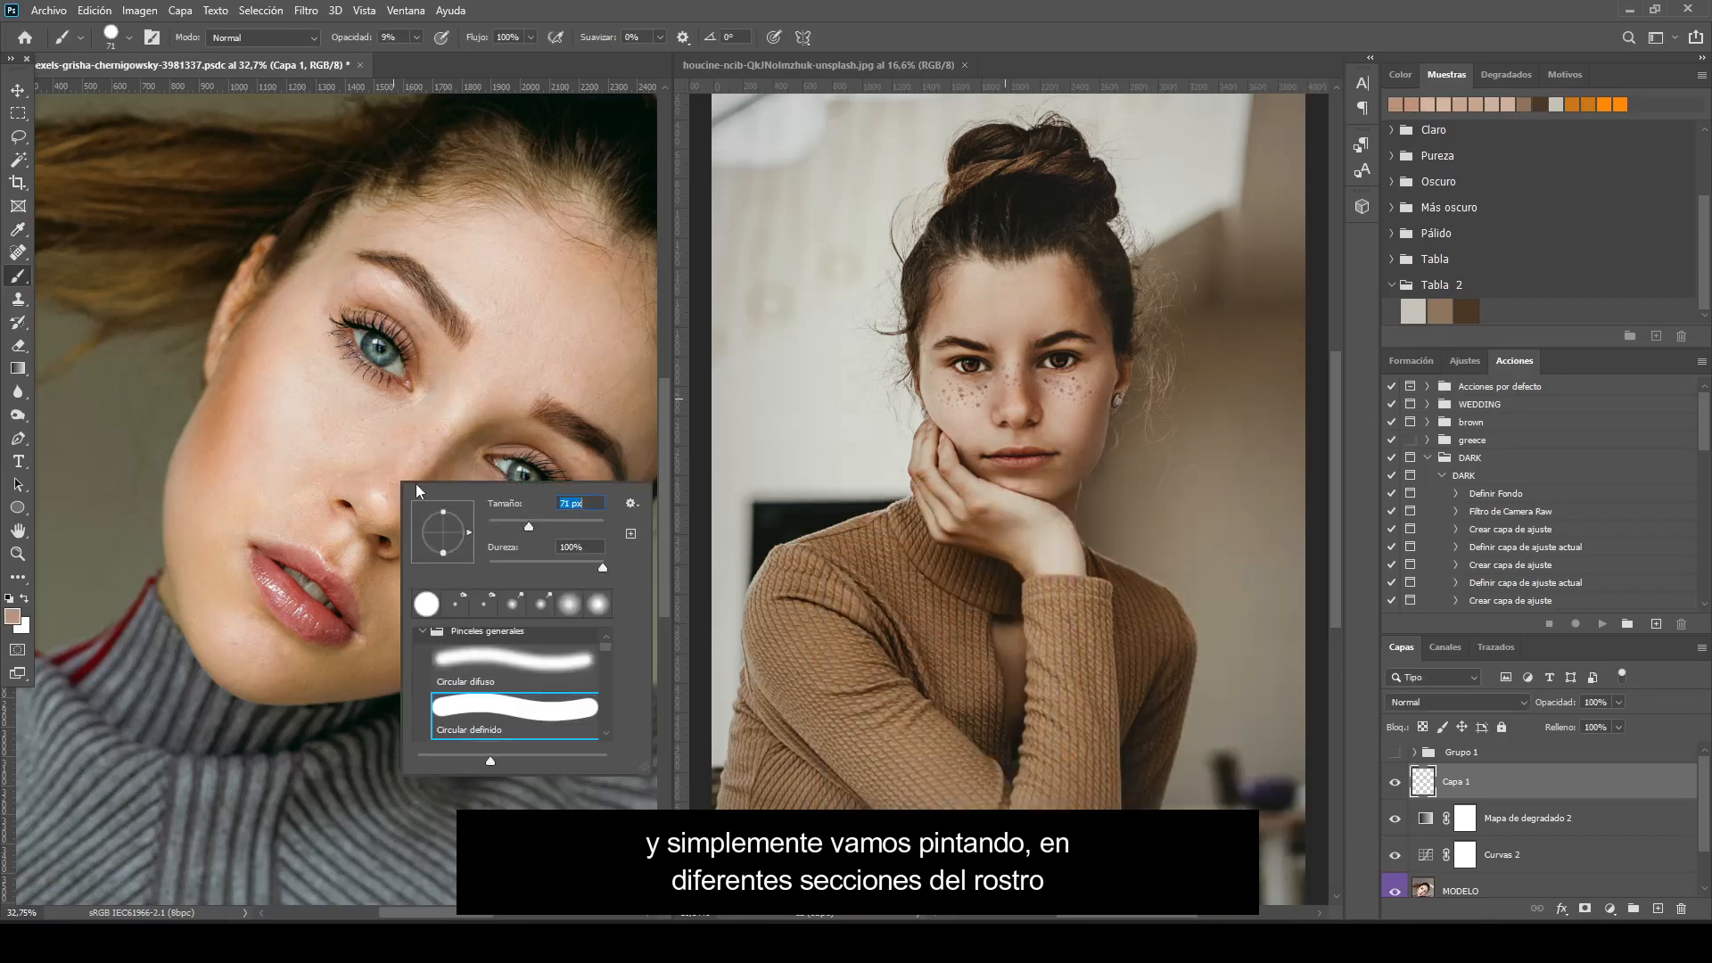
key("Return")
Choose a pinker skin tone as the foreground colour and touch up the area under the model's eye
left_click(13, 615)
left_click(1240, 531)
scroll(402, 467, "up", 2)
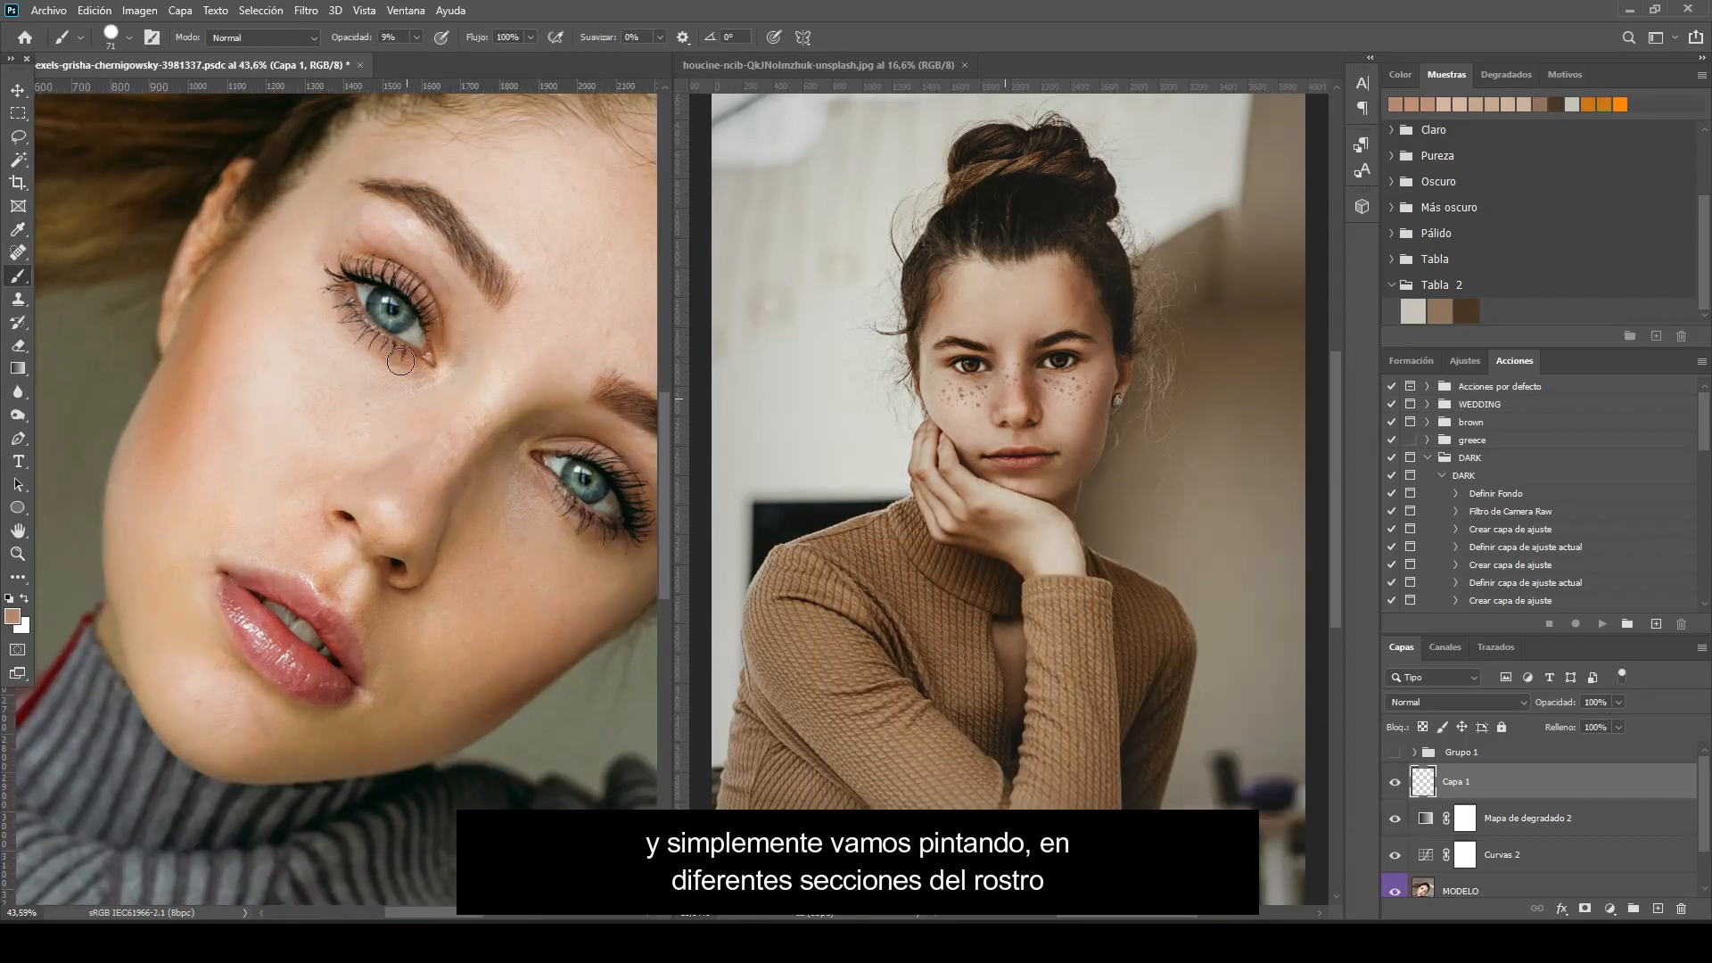
scroll(580, 435, "down", 2)
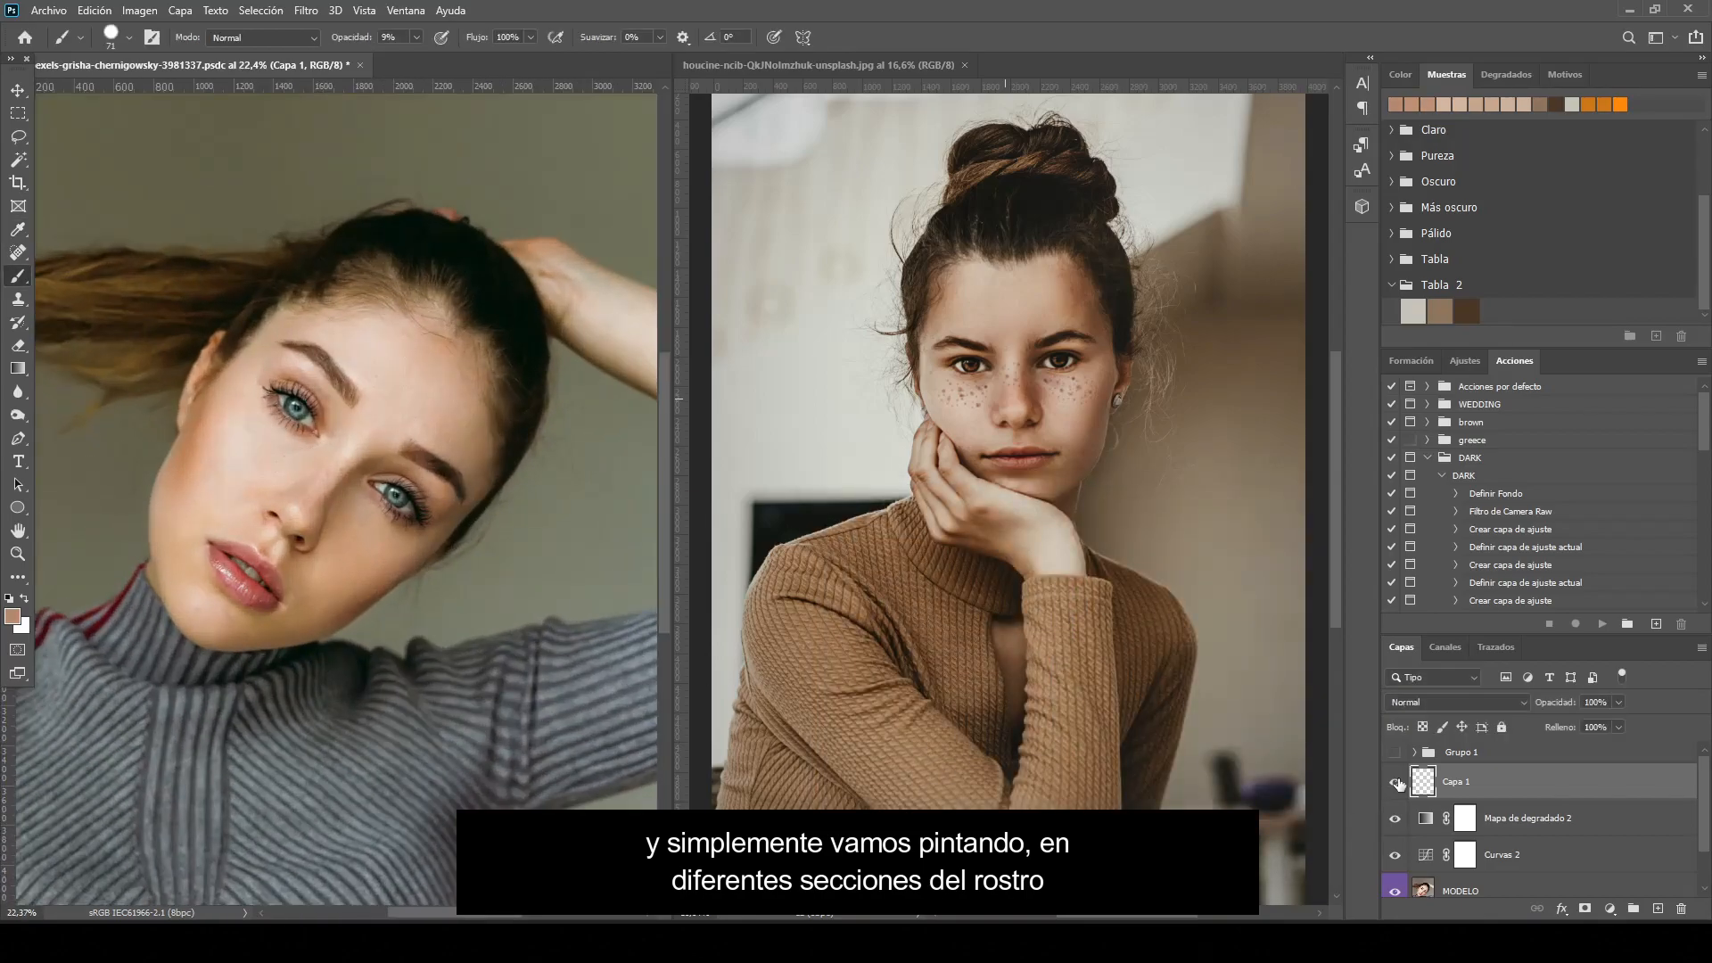
Enlarge the brush to 247 px, swap to the white foreground colour and paint the model's temple beside the outer eyebrow
scroll(527, 488, "up", 2)
right_click(491, 352)
left_click_drag(473, 351, 490, 351)
key("Return")
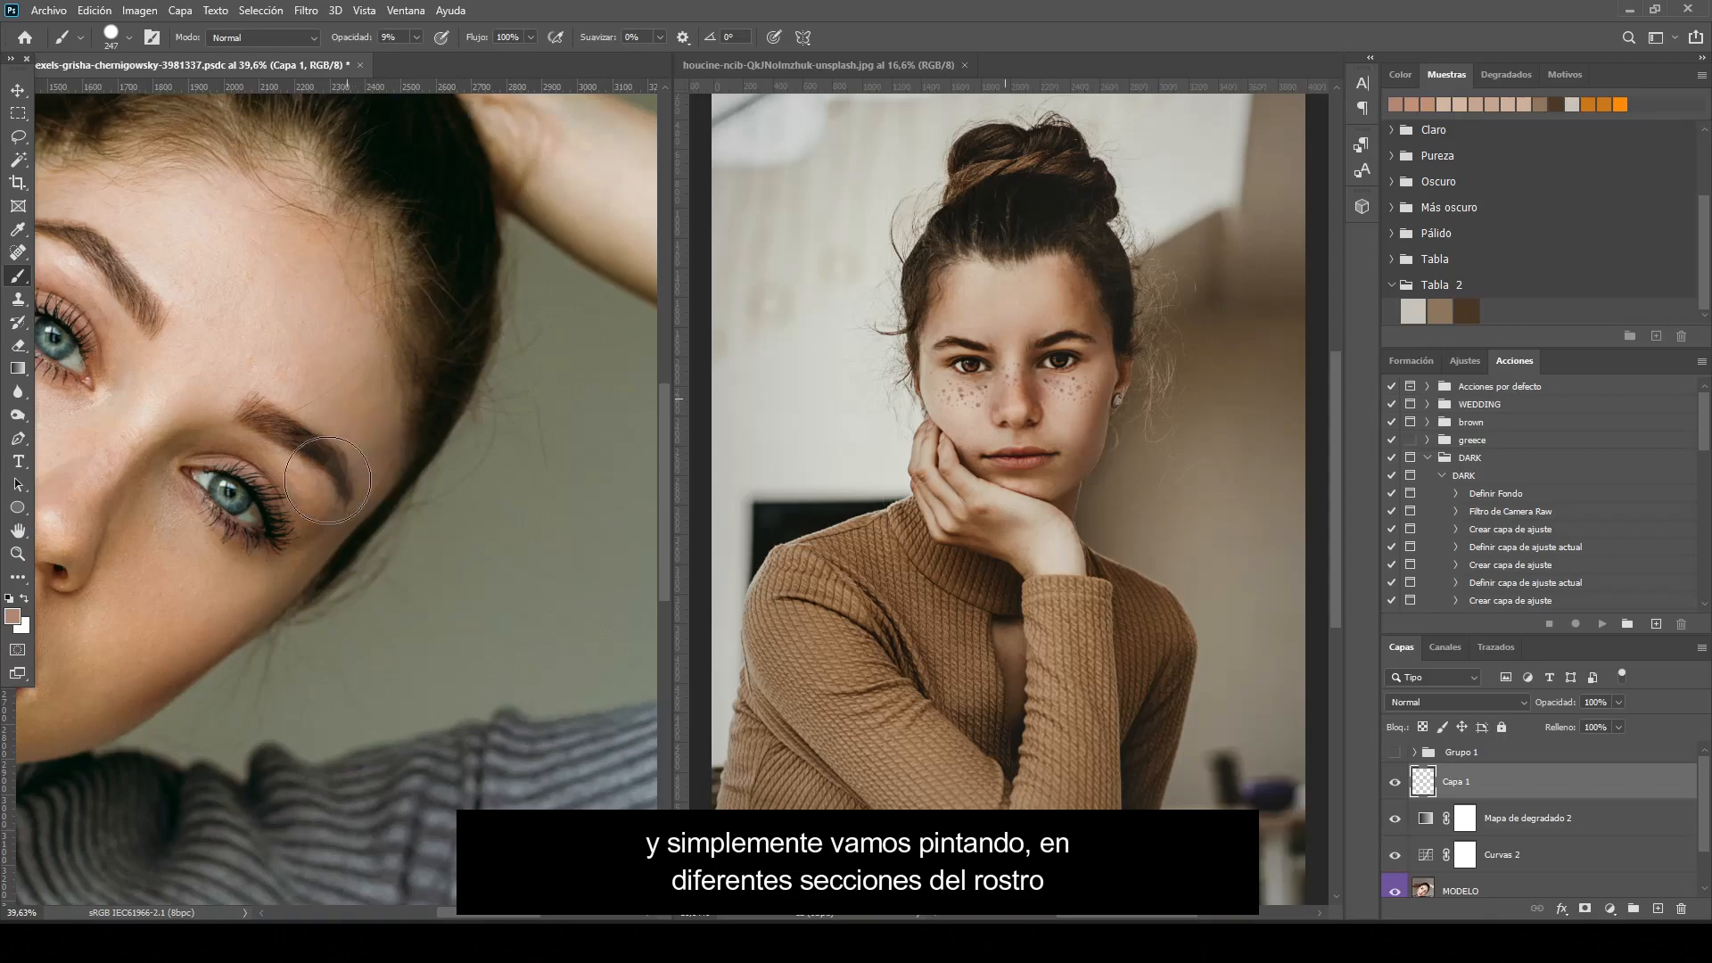
key("x")
mouse_move(368, 472)
left_mouse_down()
mouse_move(290, 490)
mouse_move(398, 416)
left_mouse_up()
scroll(290, 488, "up", 1)
key("e")
scroll(398, 416, "down", 3)
scroll(310, 432, "up", 3)
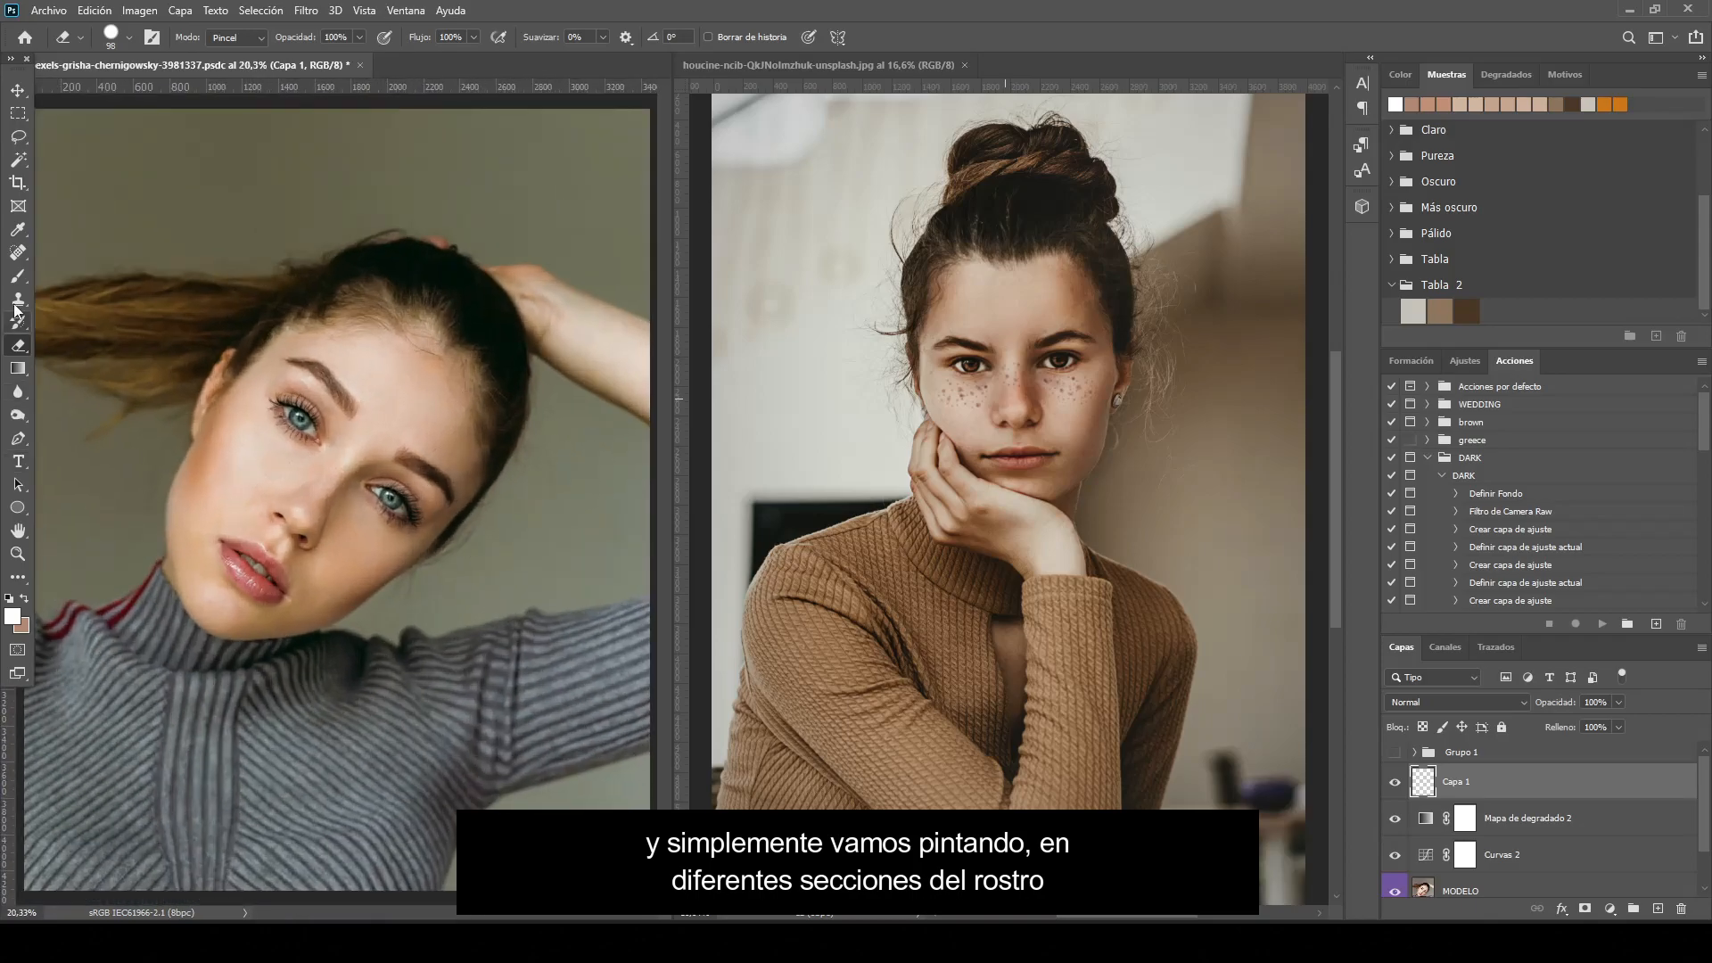
Brighten the irises of both eyes on the MODELO layer using the Dodge tool with a 21 px brush at 100% exposure
key("b")
scroll(310, 432, "up", 4)
left_click(17, 415)
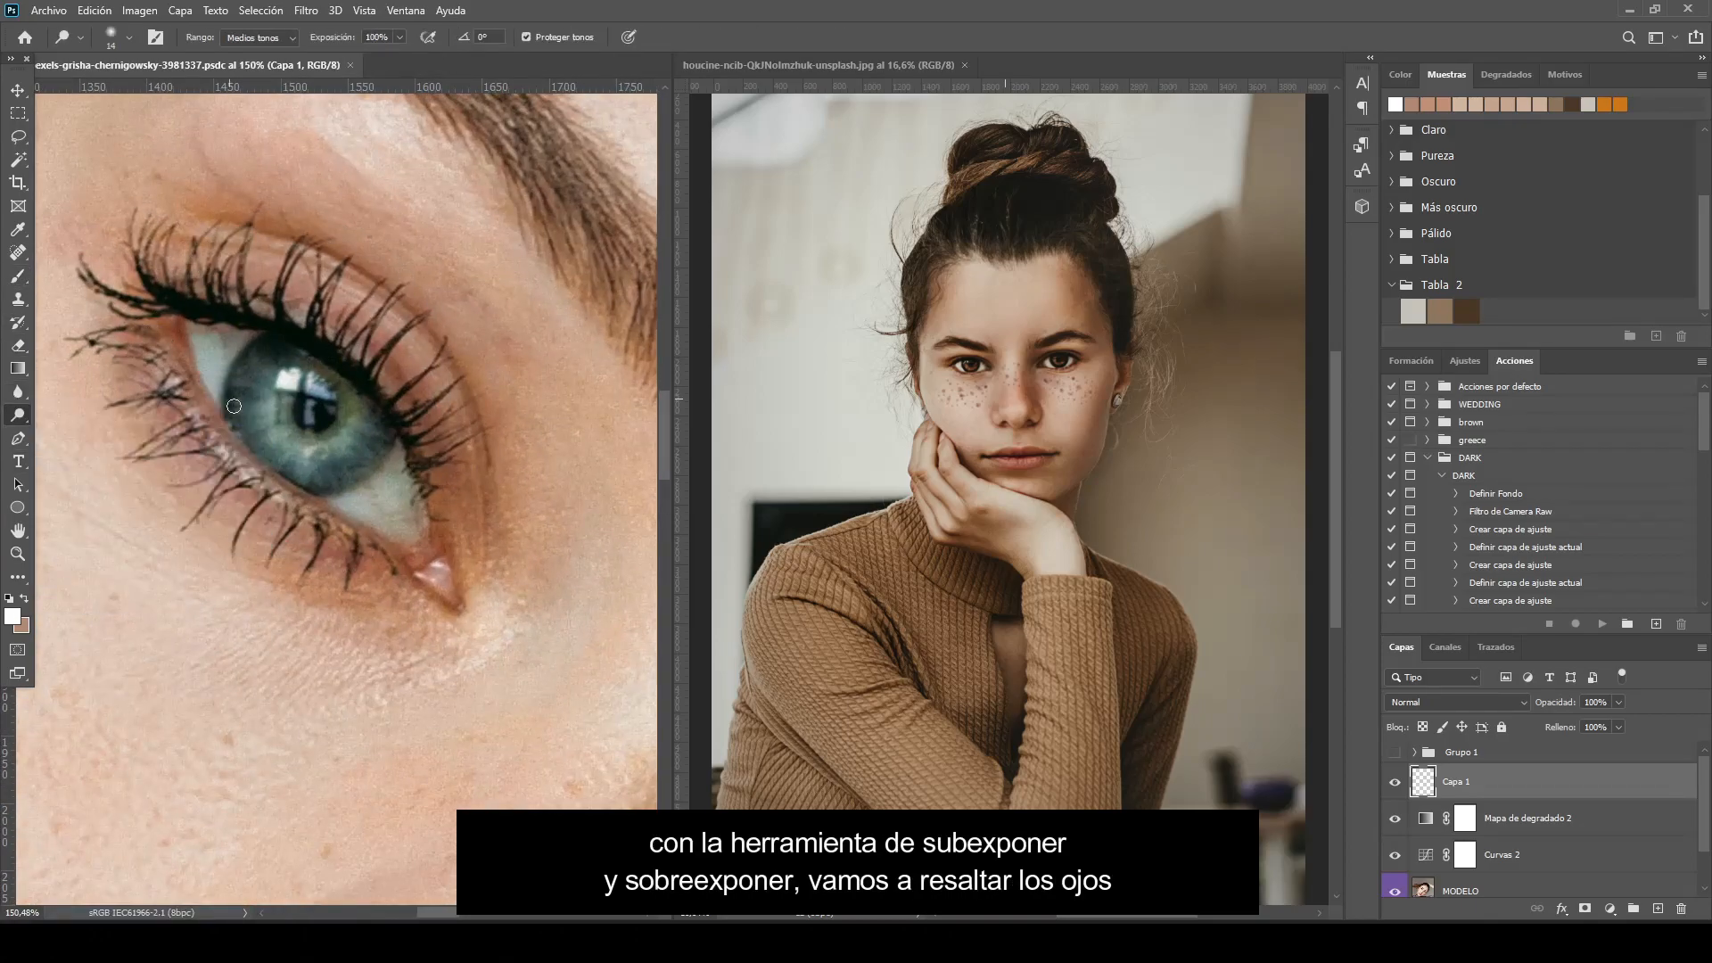
right_click(312, 294)
left_click_drag(446, 340, 419, 340)
left_click(252, 386)
key("alt+bracketleft")
key("alt+bracketleft")
key("alt+bracketleft")
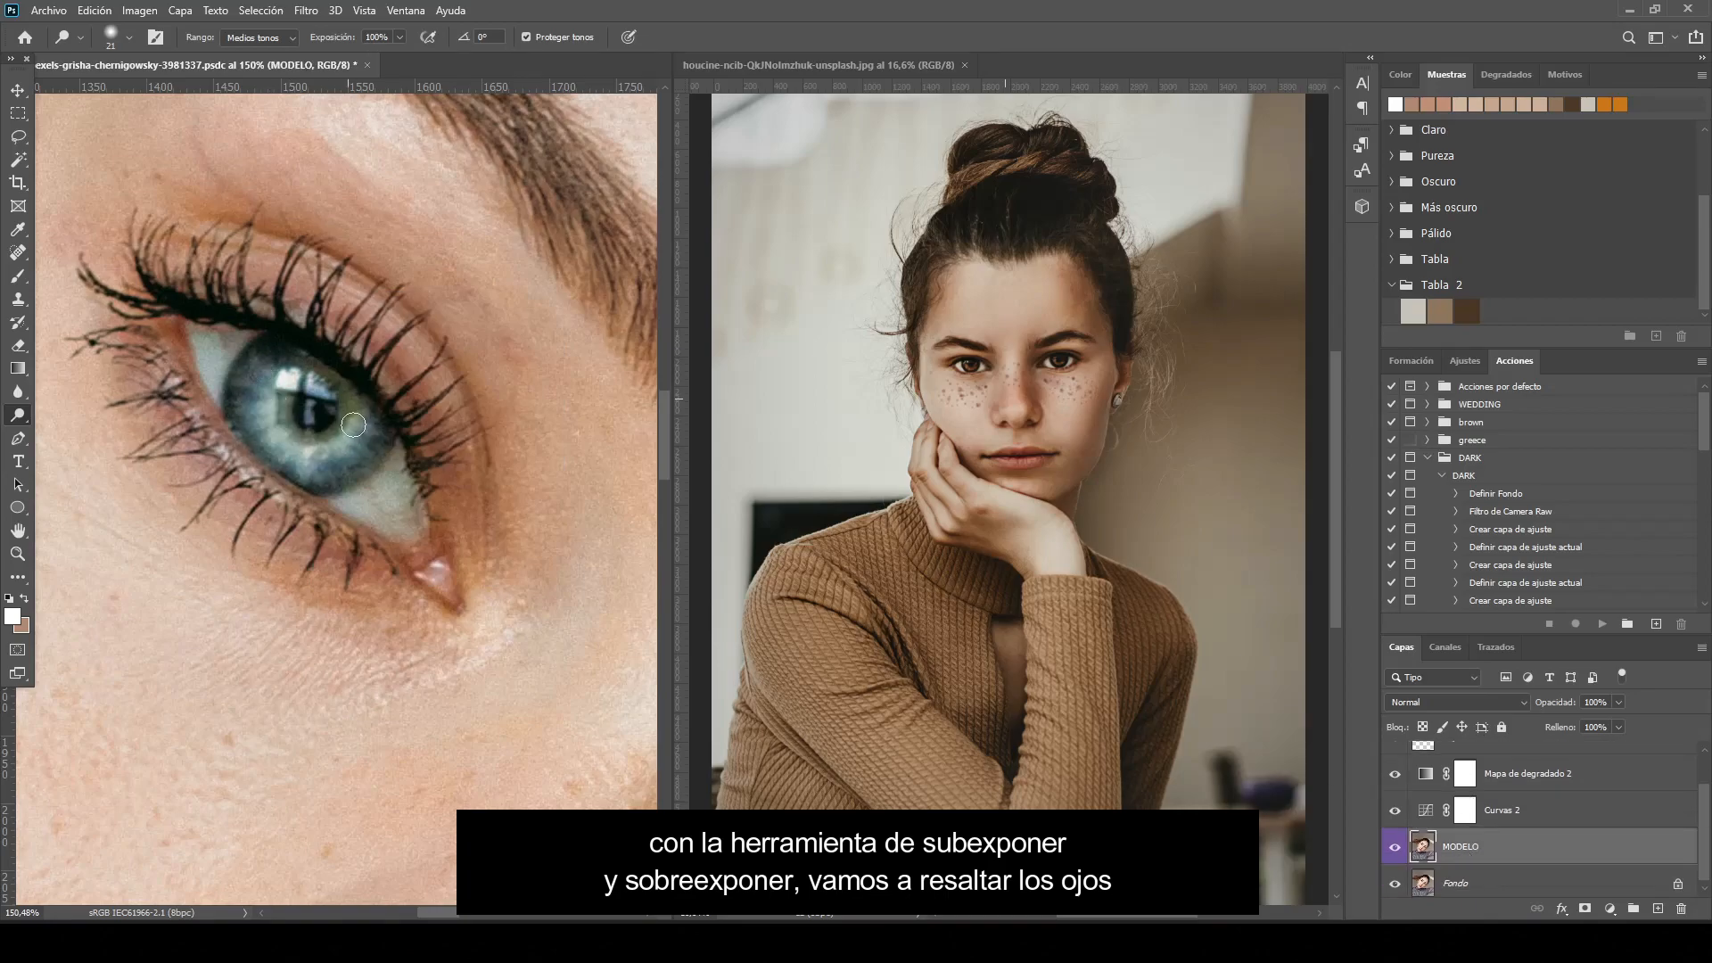
mouse_move(266, 428)
left_mouse_down()
mouse_move(341, 438)
mouse_move(256, 359)
mouse_move(357, 428)
left_mouse_up()
scroll(504, 508, "down", 3)
scroll(520, 545, "up", 6)
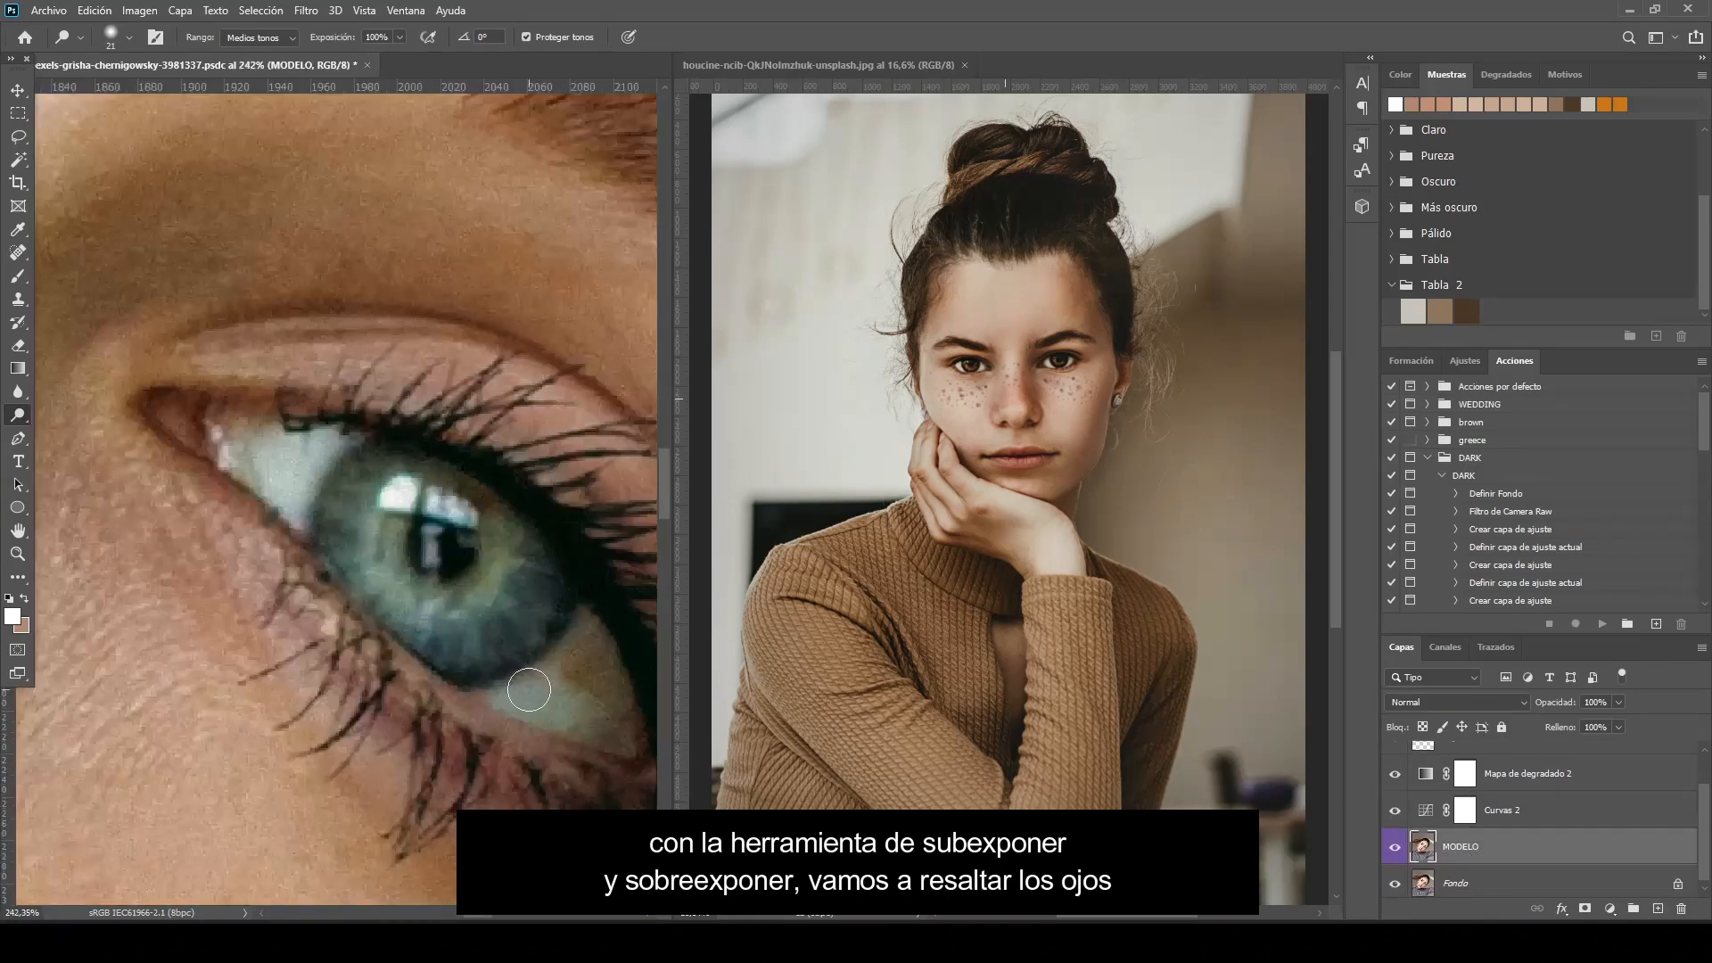
mouse_move(520, 544)
left_mouse_down()
mouse_move(411, 502)
mouse_move(320, 560)
mouse_move(526, 565)
left_mouse_up()
Darken the details around the model's eye on the MODELO layer using the Burn tool with a 24 px brush
right_click(17, 415)
left_click(107, 433)
right_click(424, 421)
left_click_drag(438, 440, 455, 440)
key("Return")
scroll(272, 519, "down", 4)
scroll(273, 519, "up", 3)
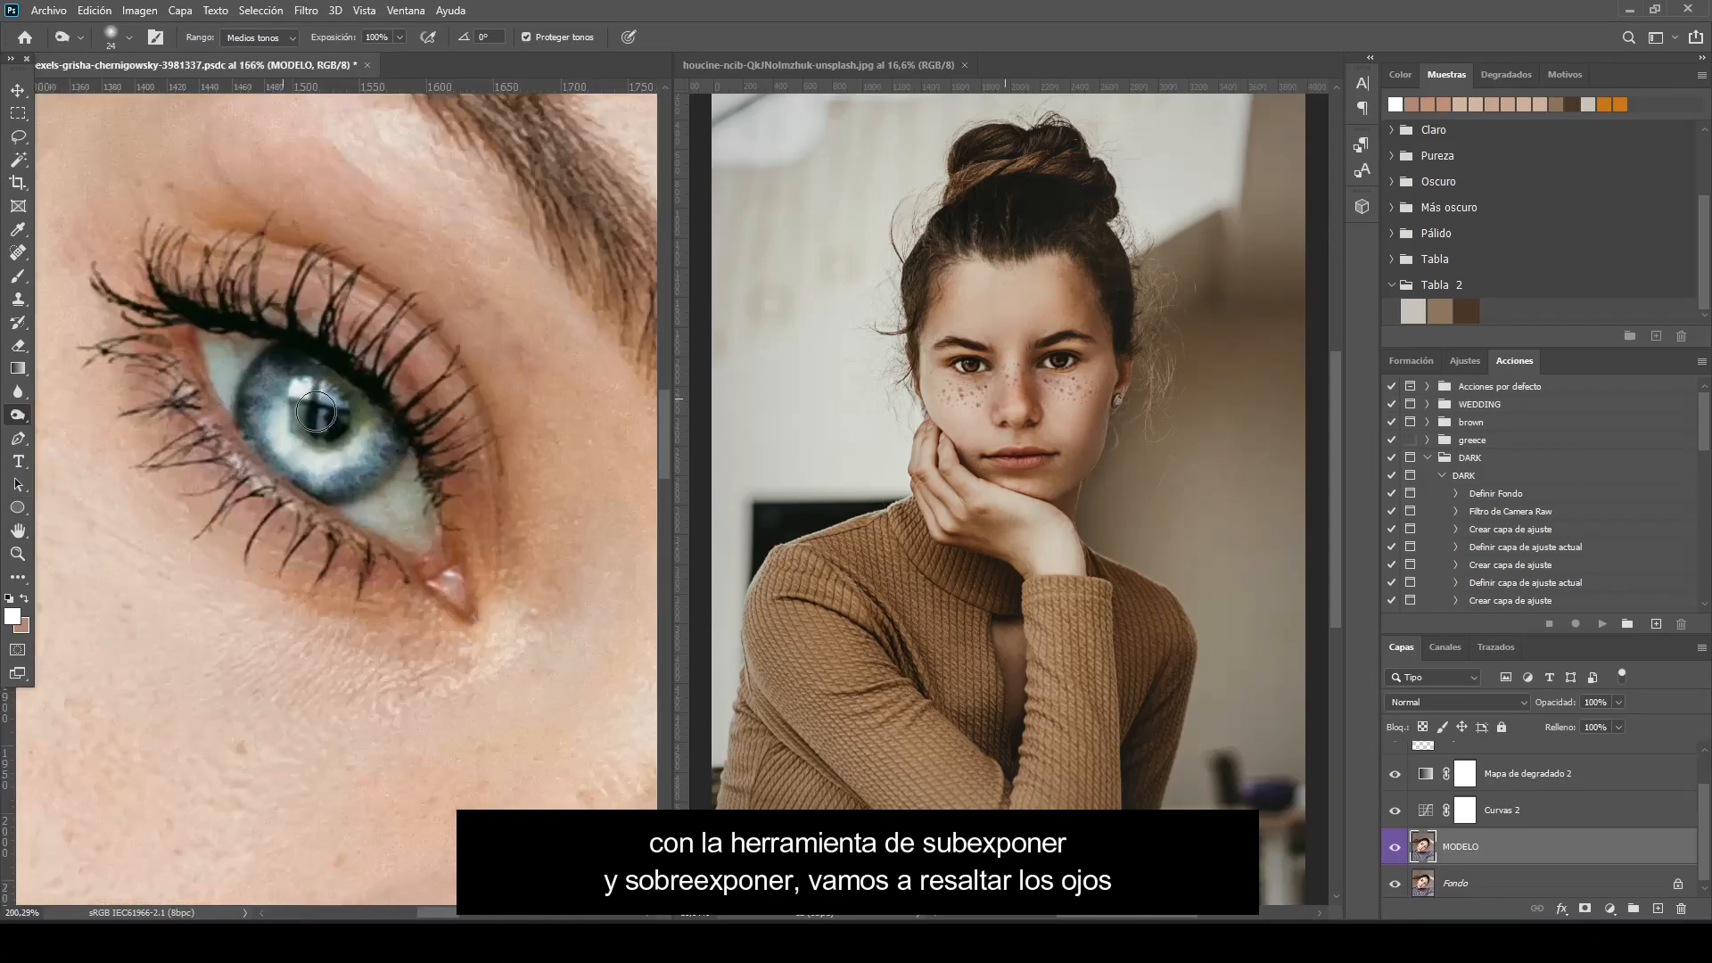
left_click_drag(273, 519, 482, 482)
scroll(486, 455, "down", 7)
Enlarge the Burn brush, set its exposure to 33% and darken the skin around the model's first eye
right_click(541, 433)
left_click_drag(636, 475, 664, 474)
left_click_drag(330, 40, 290, 41)
mouse_move(394, 361)
left_mouse_down()
mouse_move(499, 397)
mouse_move(514, 459)
left_mouse_up()
mouse_move(390, 436)
left_mouse_down()
mouse_move(500, 508)
mouse_move(271, 286)
left_mouse_up()
left_click_drag(455, 393, 575, 513)
left_click_drag(541, 556, 430, 490)
left_click_drag(426, 407, 577, 502)
scroll(473, 513, "down", 14)
Set the Burn brush to 90 px and darken the eyelid area of the model's other eye
scroll(485, 455, "up", 10)
right_click(284, 324)
left_click_drag(406, 365, 394, 365)
left_click_drag(267, 306, 328, 386)
left_click_drag(504, 519, 572, 594)
scroll(326, 410, "down", 11)
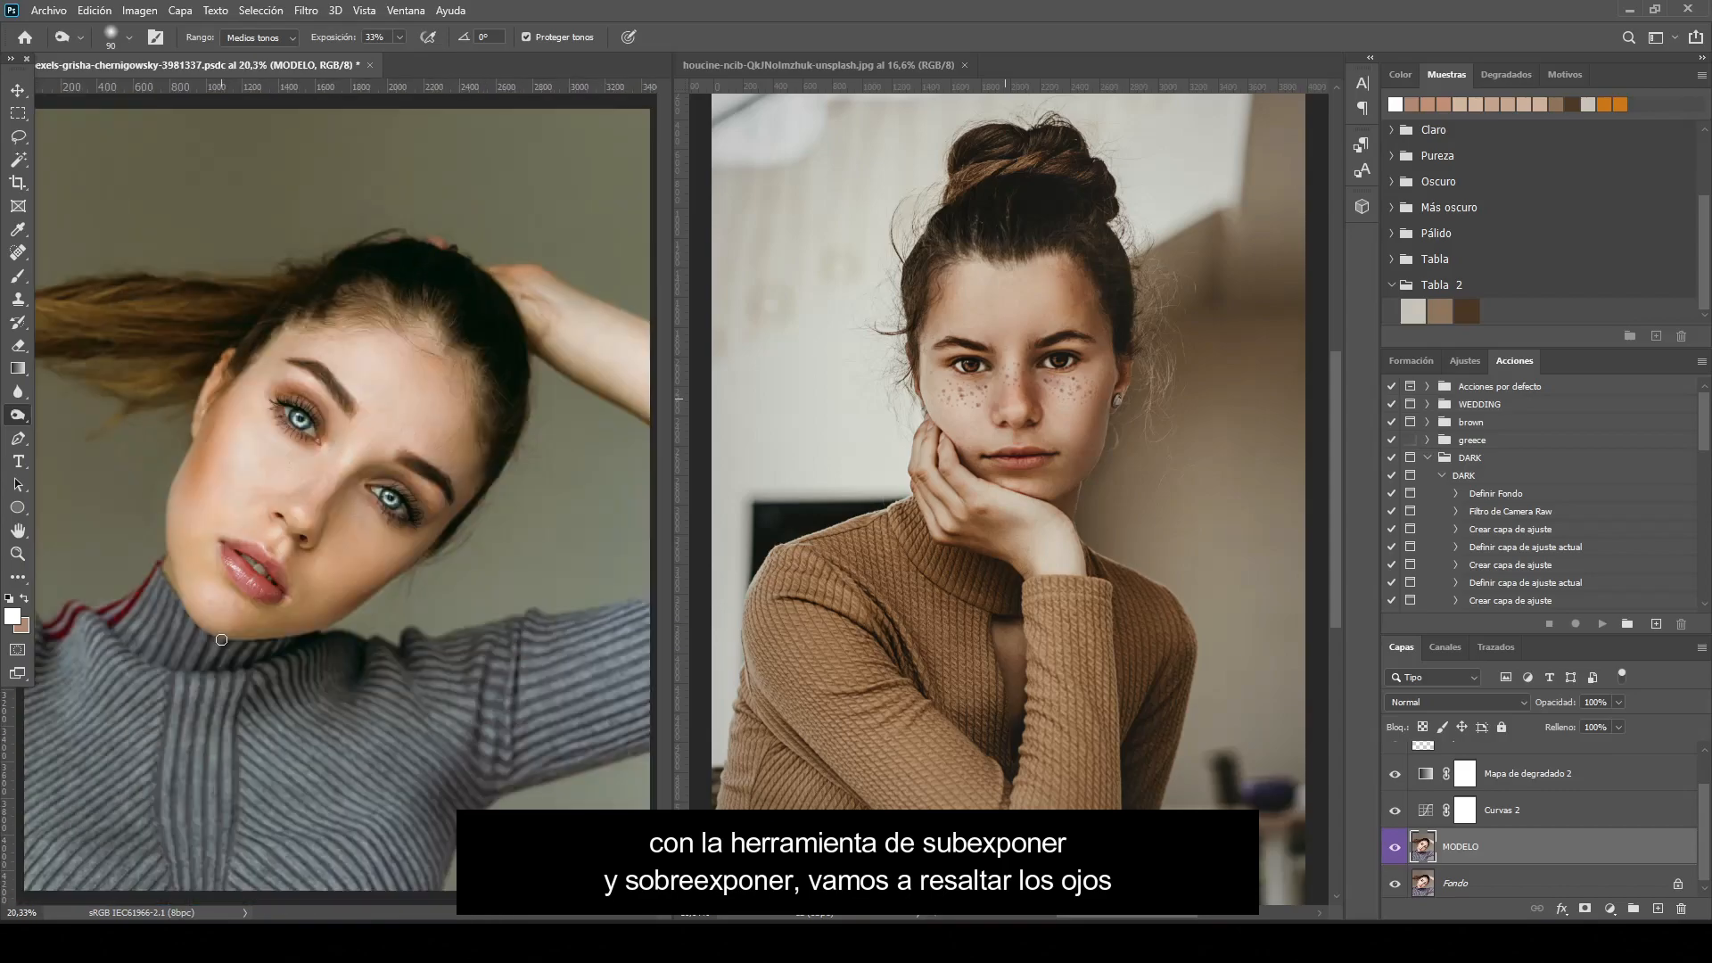
Darken the model's lips with diagonal strokes of the 90 px Burn brush
scroll(253, 523, "up", 12)
scroll(252, 523, "up", 5)
mouse_move(178, 498)
left_mouse_down()
mouse_move(303, 642)
mouse_move(343, 660)
left_mouse_up()
mouse_move(178, 459)
left_mouse_down()
mouse_move(351, 565)
mouse_move(383, 615)
left_mouse_up()
scroll(285, 520, "down", 16)
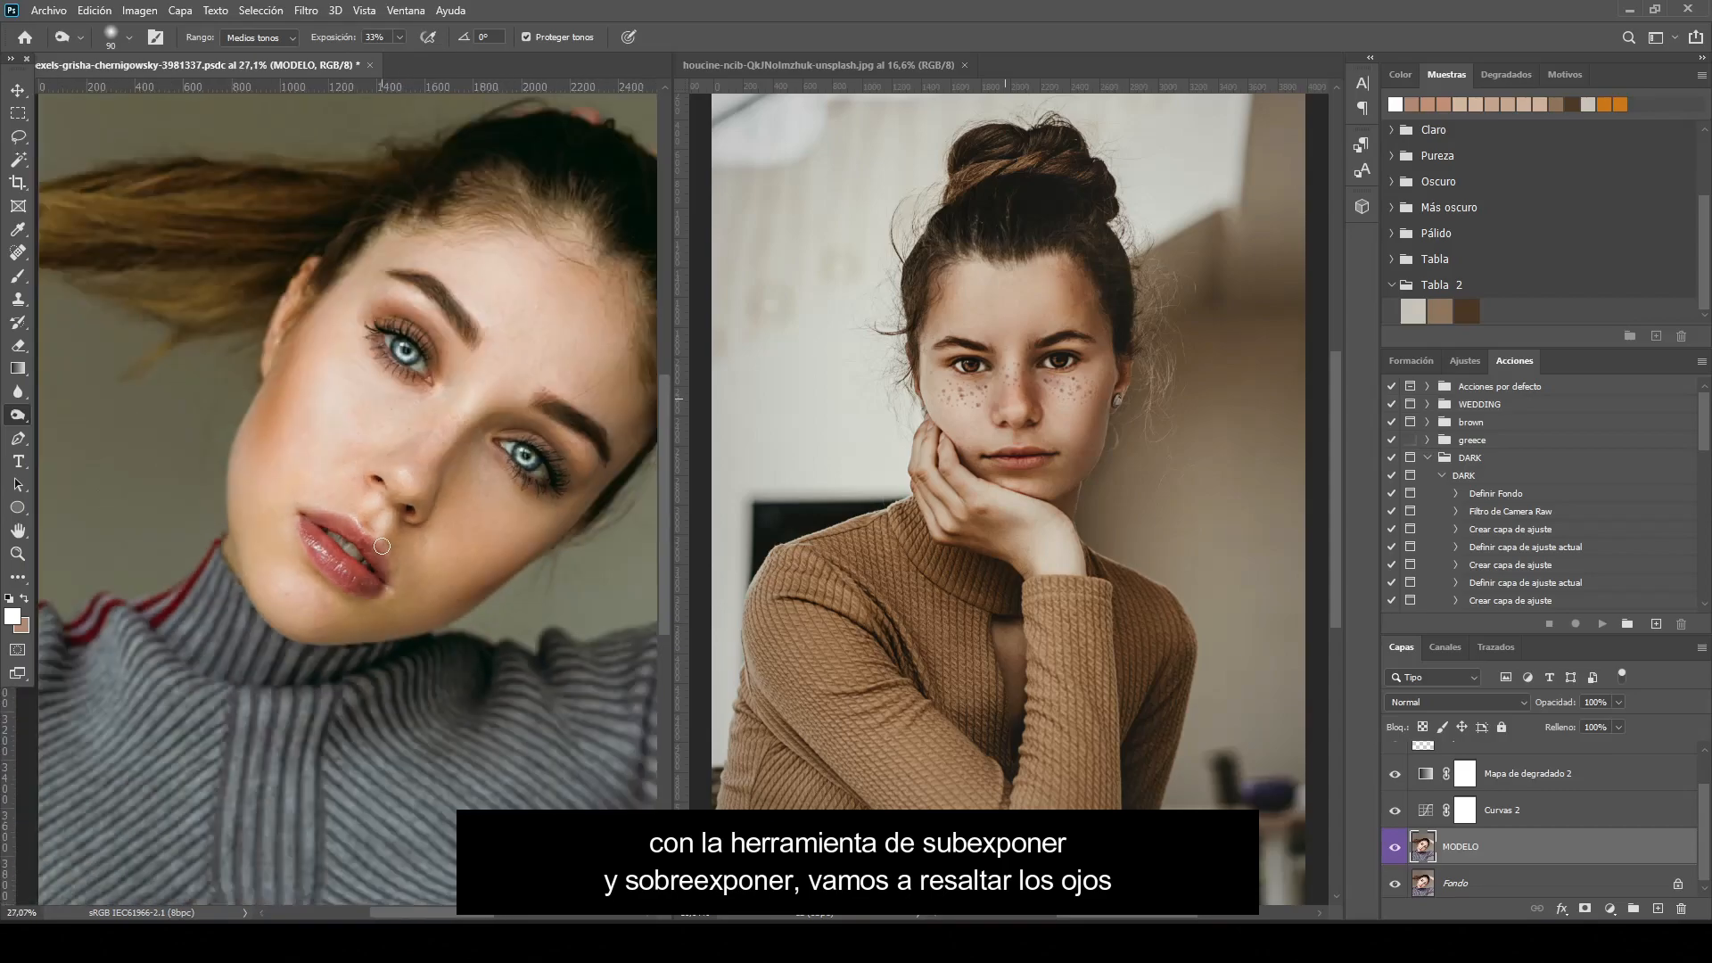
scroll(284, 520, "up", 2)
Group the MODELO layer and the adjustment and paint layers above it into a new layer group
left_click(14, 91)
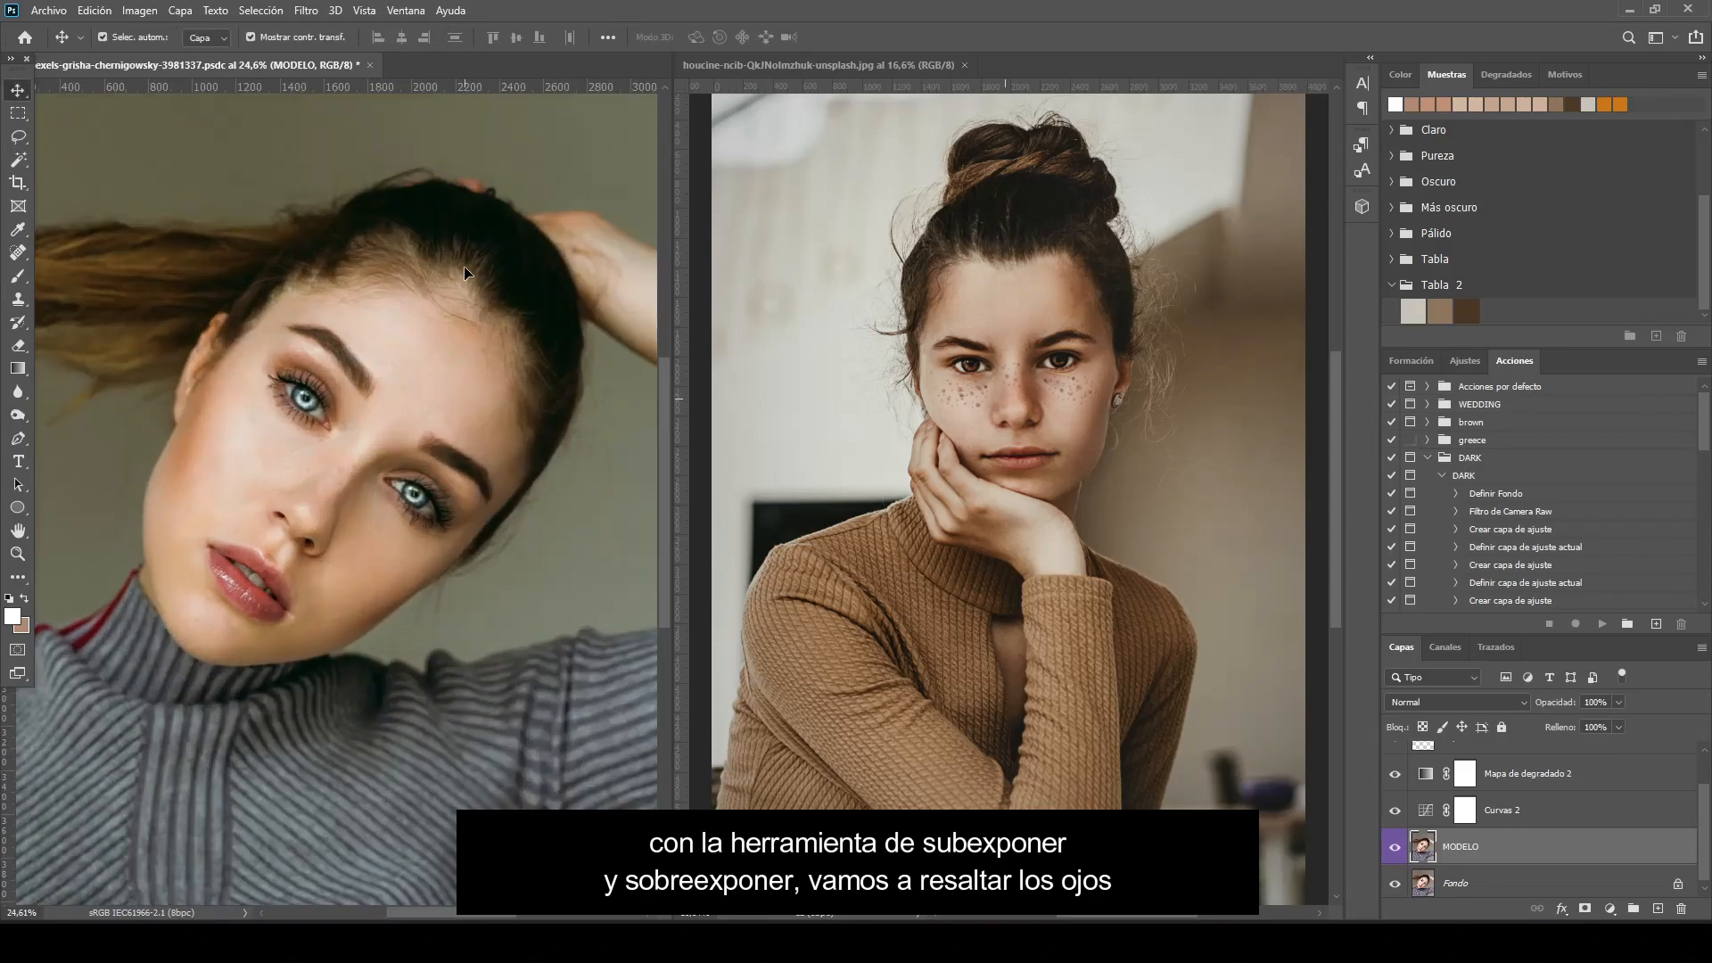
left_click_drag(1490, 849, 1633, 907)
Compare the model photo before and after the retouching by repeatedly toggling the new group's visibility
left_click(1395, 774)
left_click(1396, 775)
left_click(1395, 775)
left_click(1395, 775)
left_click(1395, 775)
left_click(1395, 774)
left_click(1395, 775)
left_click(1395, 775)
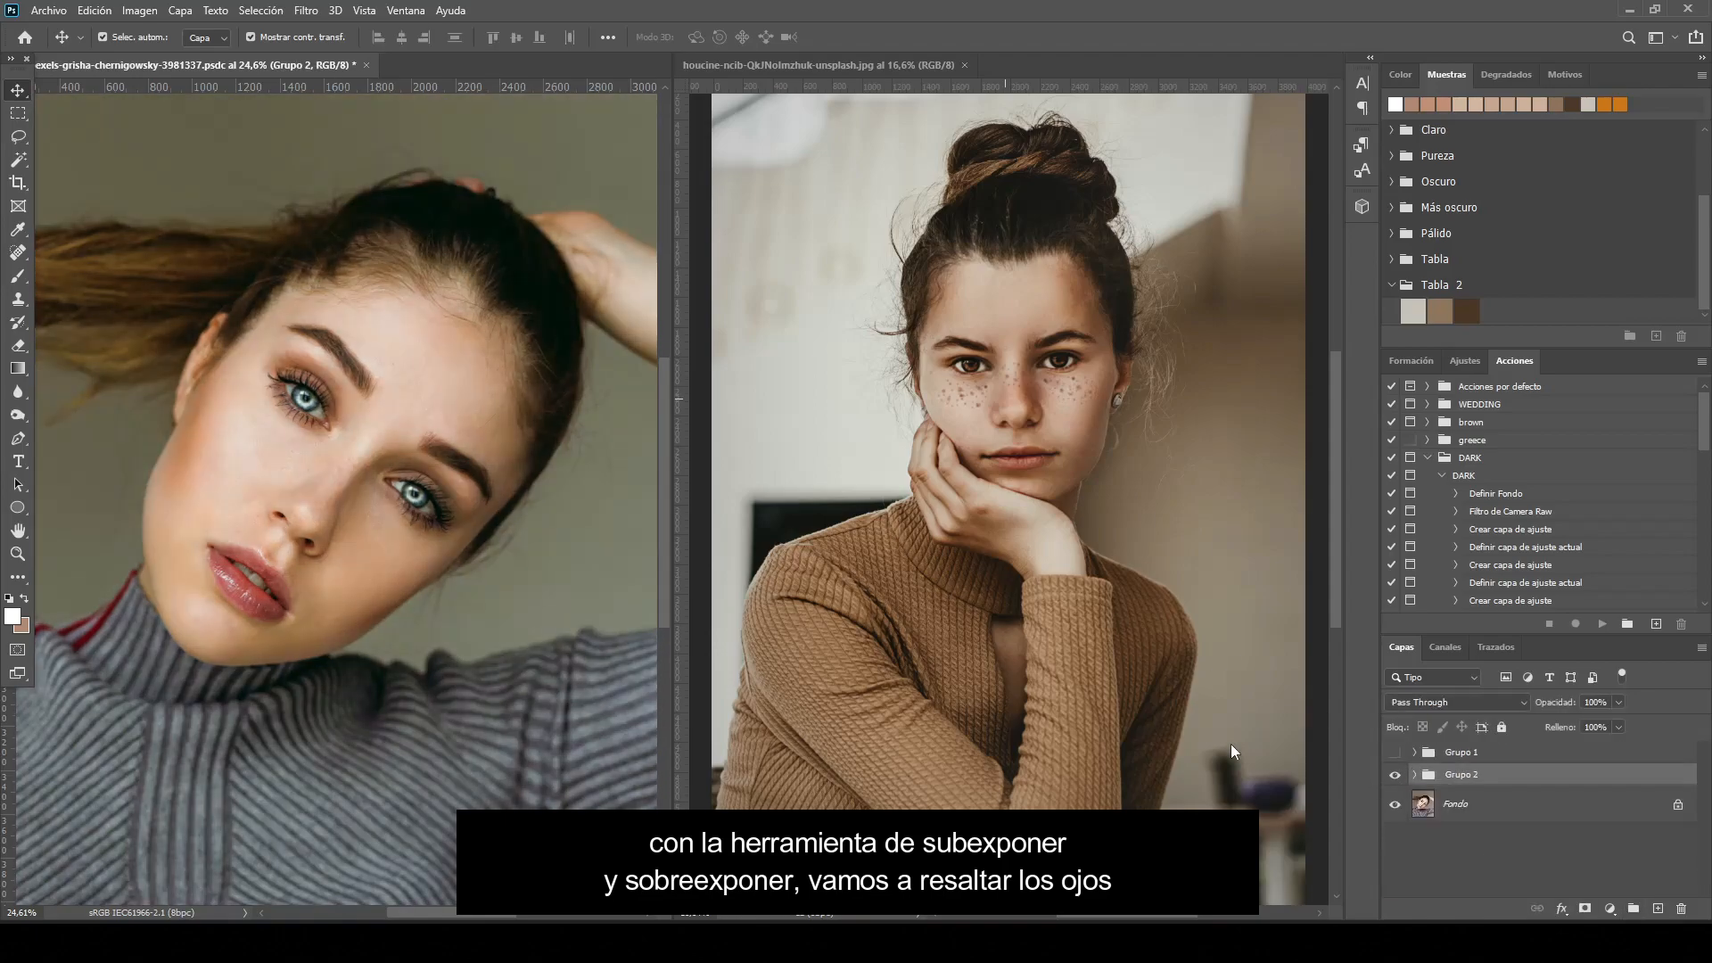